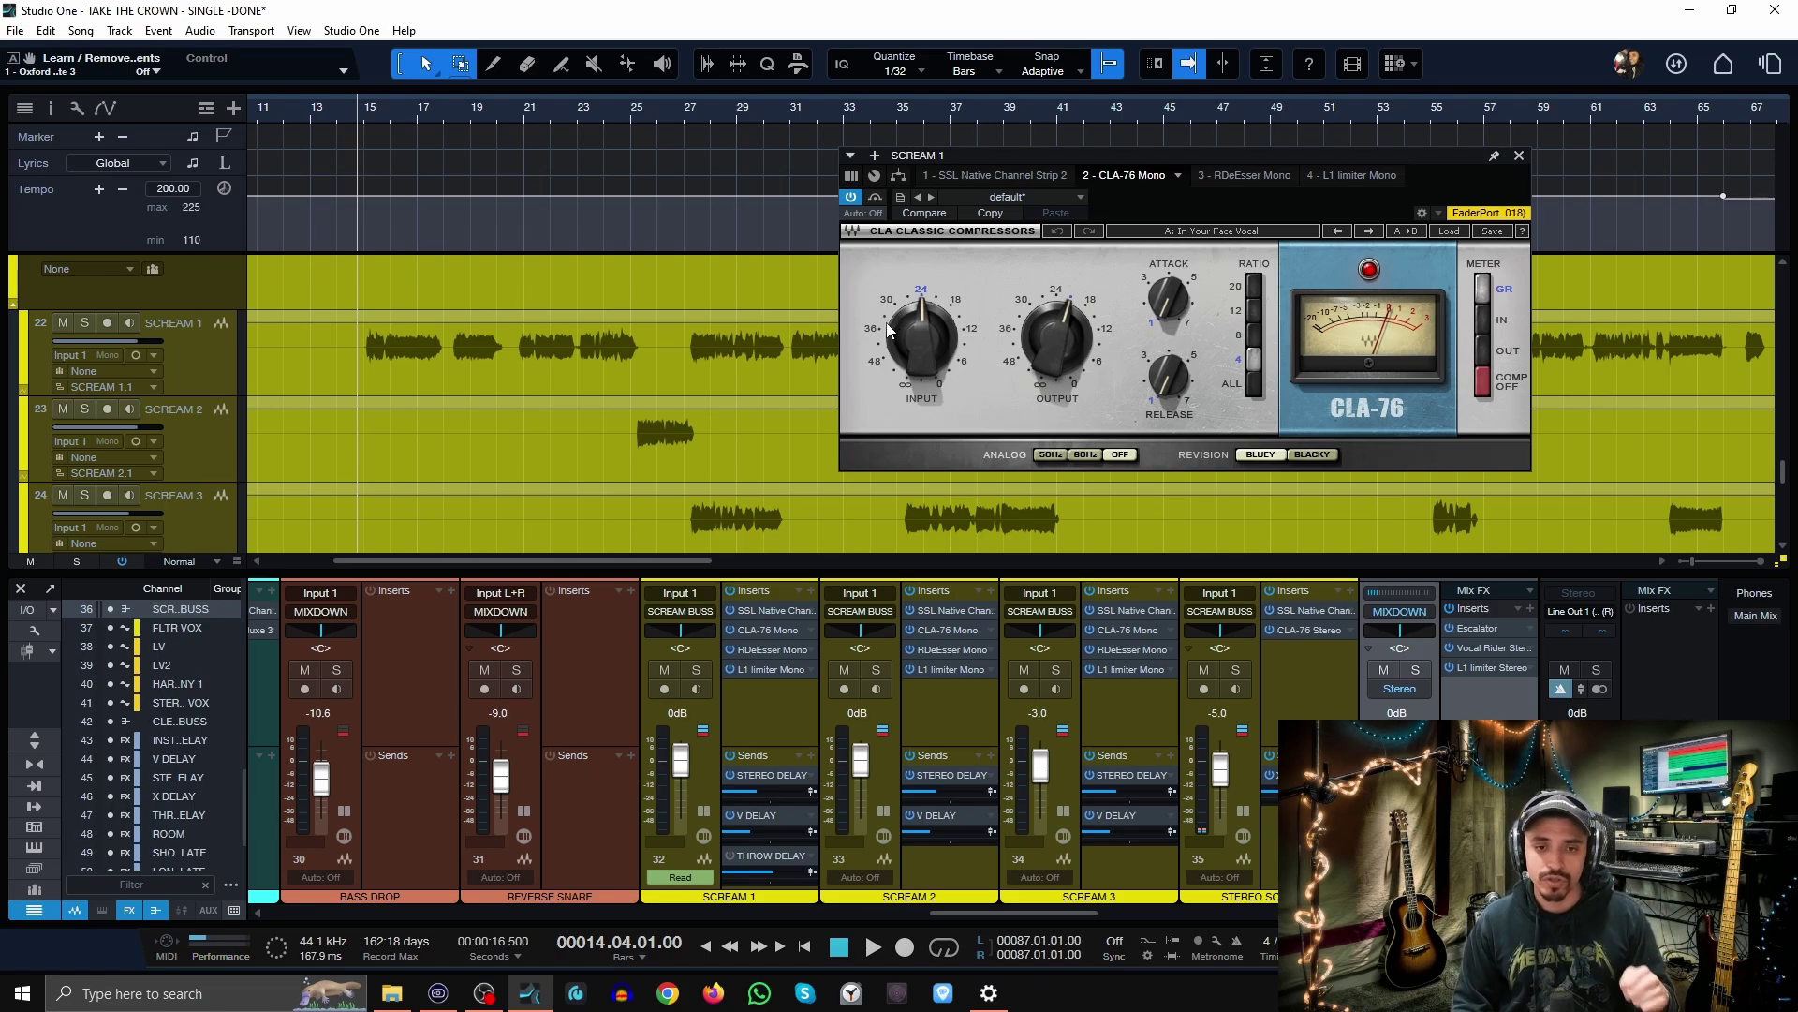
- Play the song from bar 14 and open the SCREAM BUSS's L1 limiter Stereo to check its limiting
{"action": "mouse_move", "coordinate": [1166, 393]}
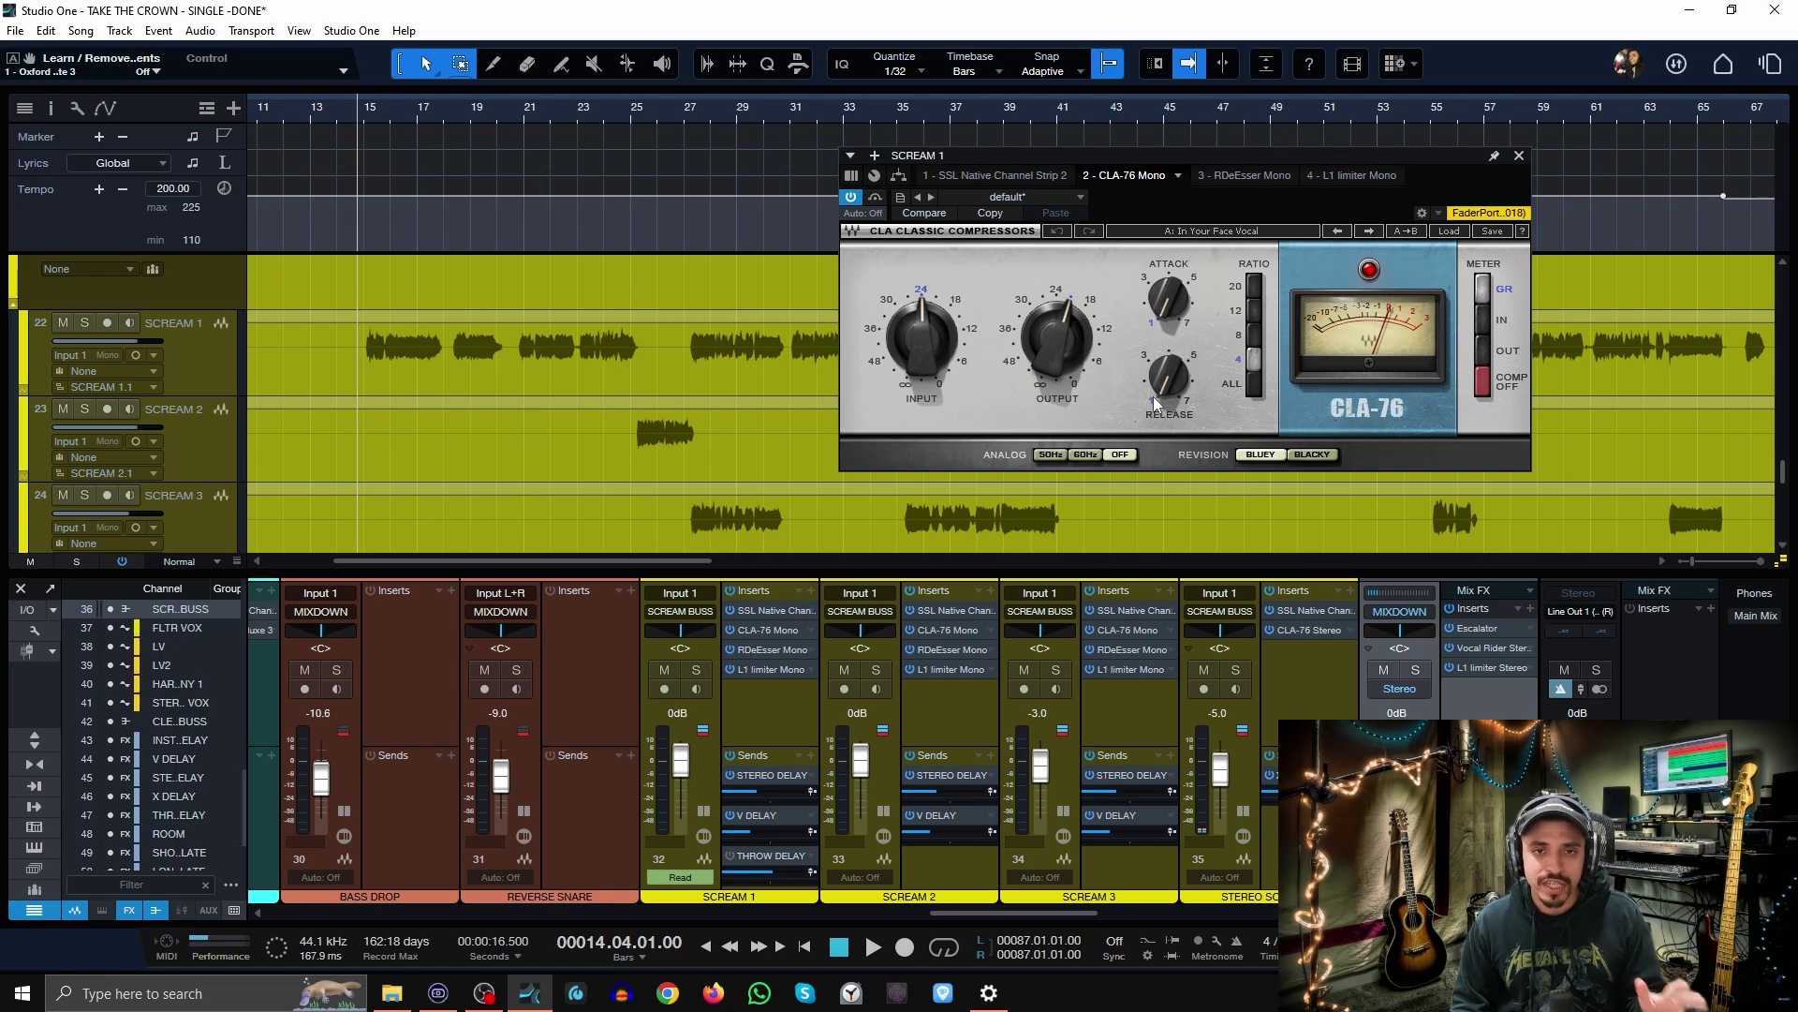
{"action": "key", "text": "space"}
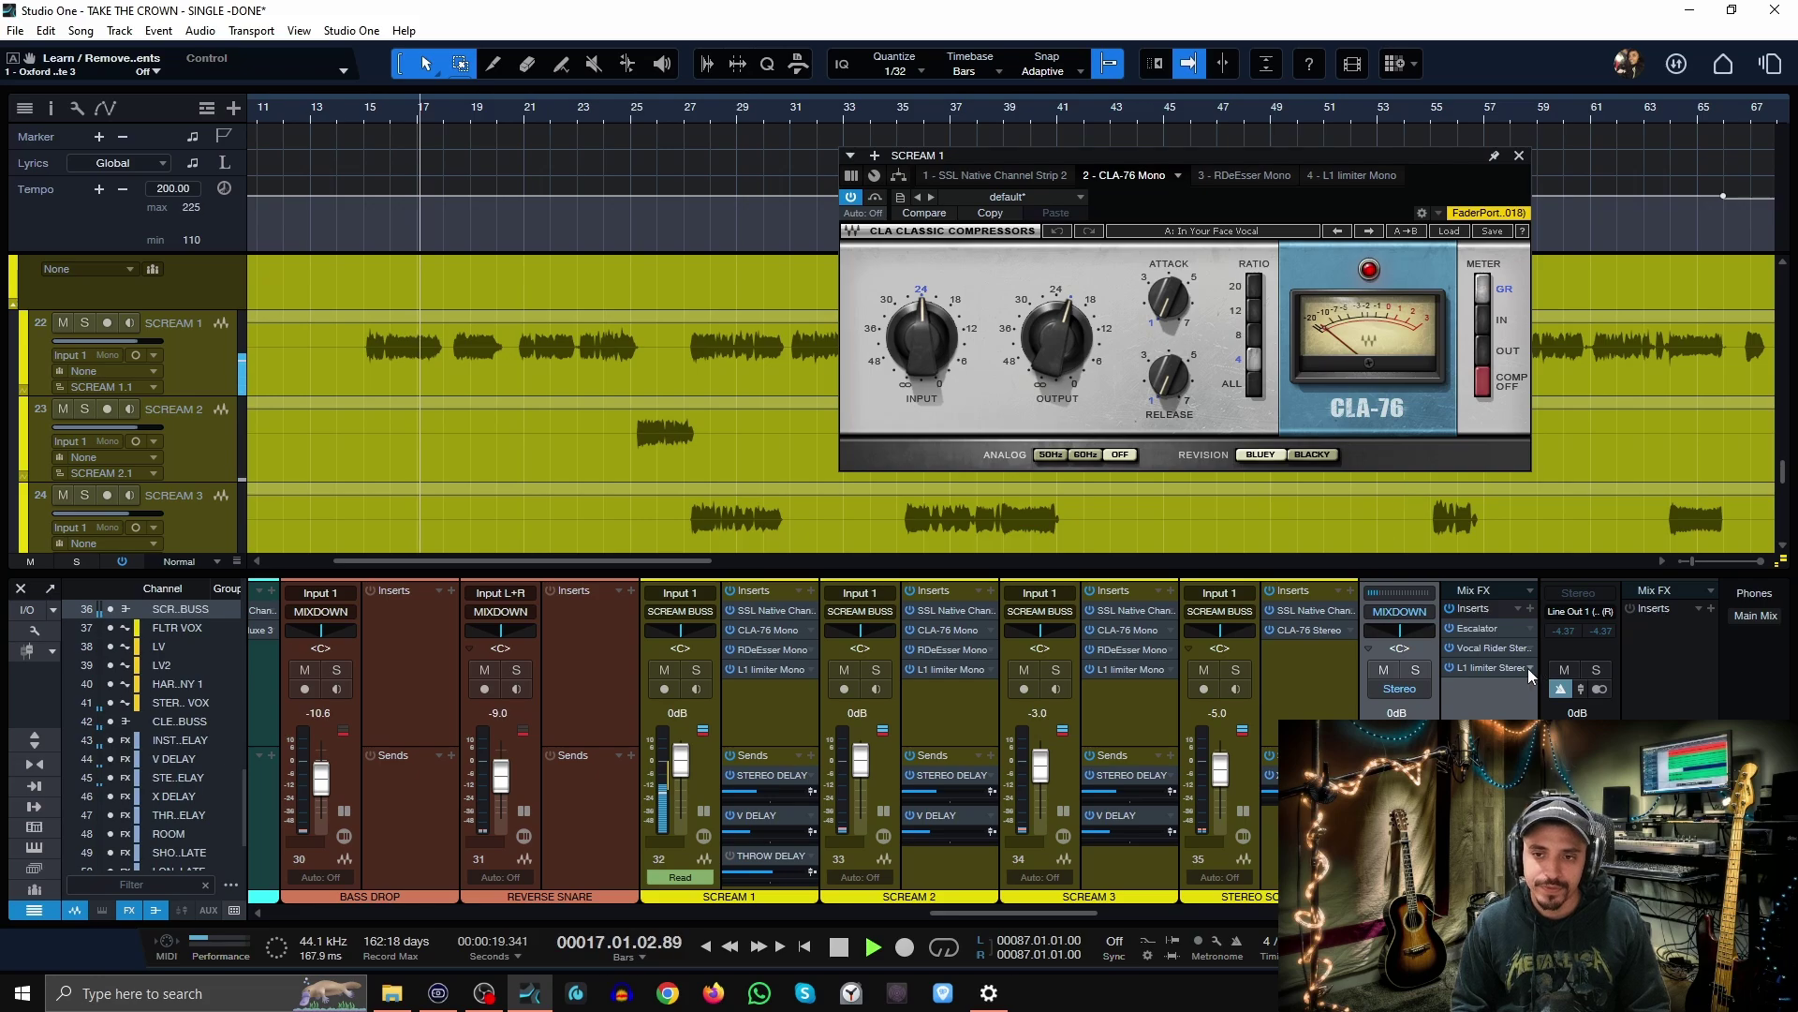
{"action": "left_click", "coordinate": [1499, 669]}
{"action": "scroll", "coordinate": [979, 392], "scroll_direction": "down", "scroll_amount": 3}
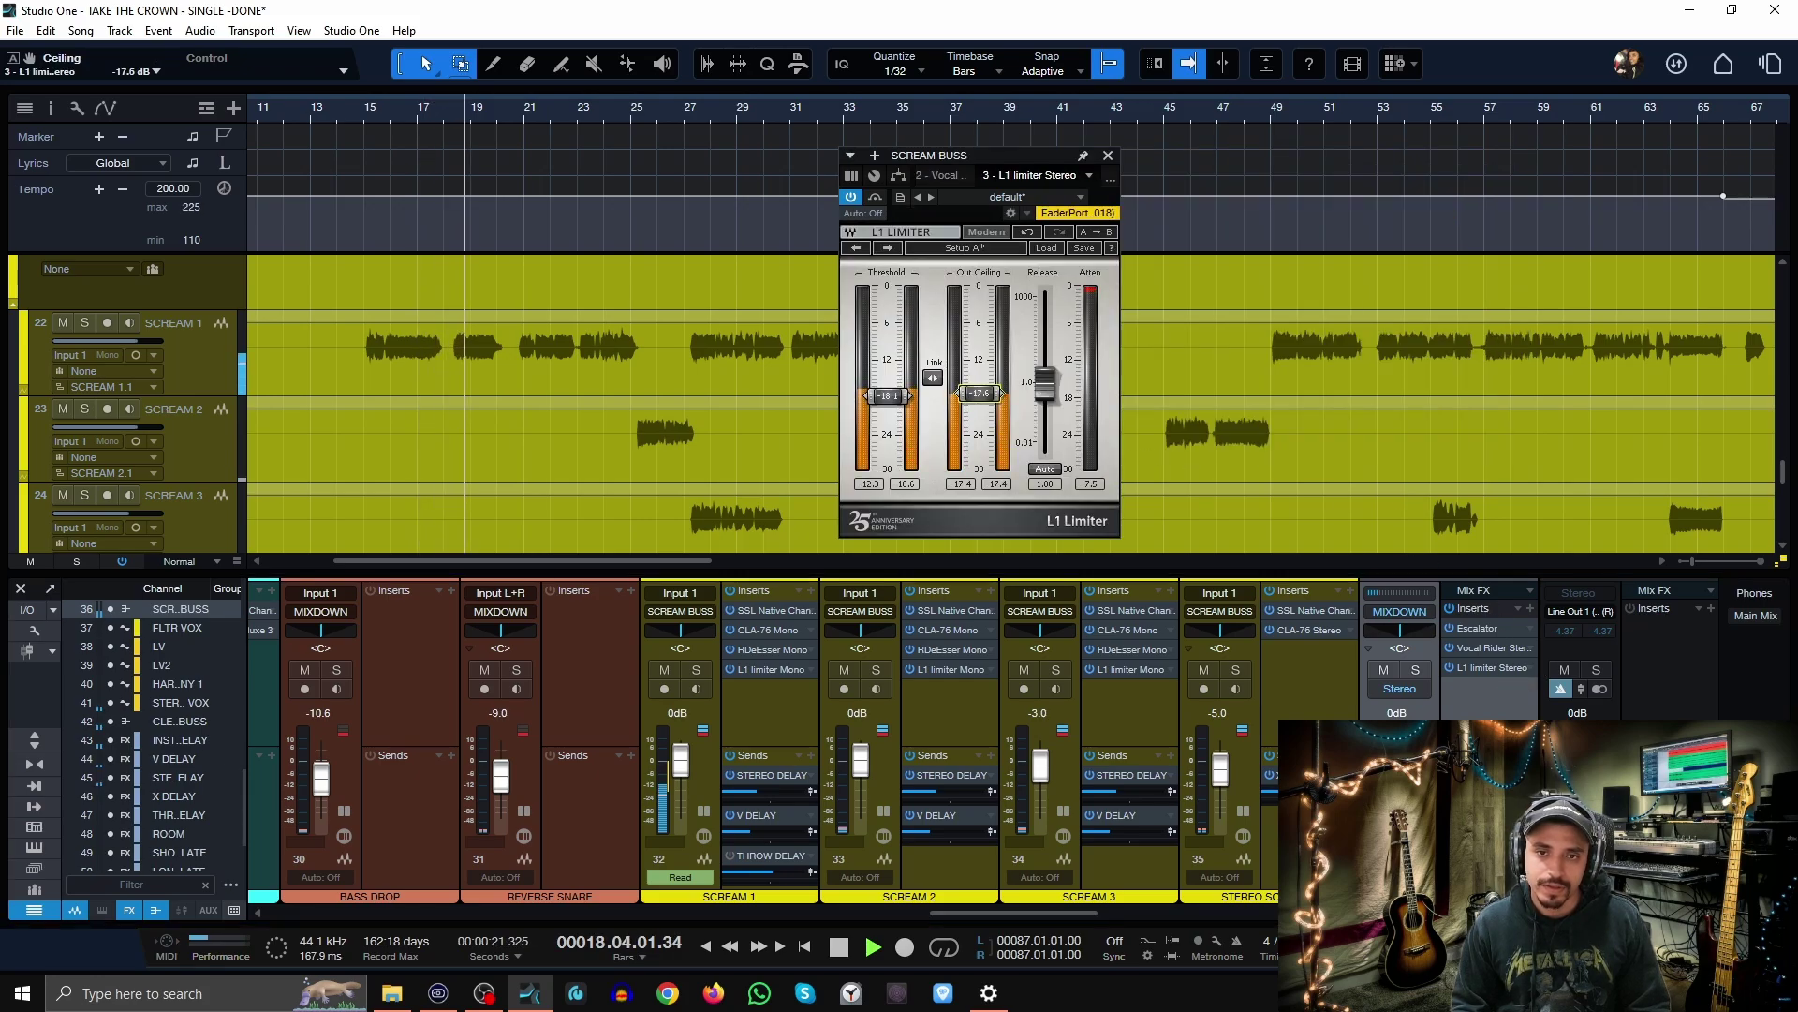
- Reopen the CLA-76 Mono on SCREAM 1, move its window clear of the track's waveforms during playback, and stop
{"action": "left_click", "coordinate": [790, 633]}
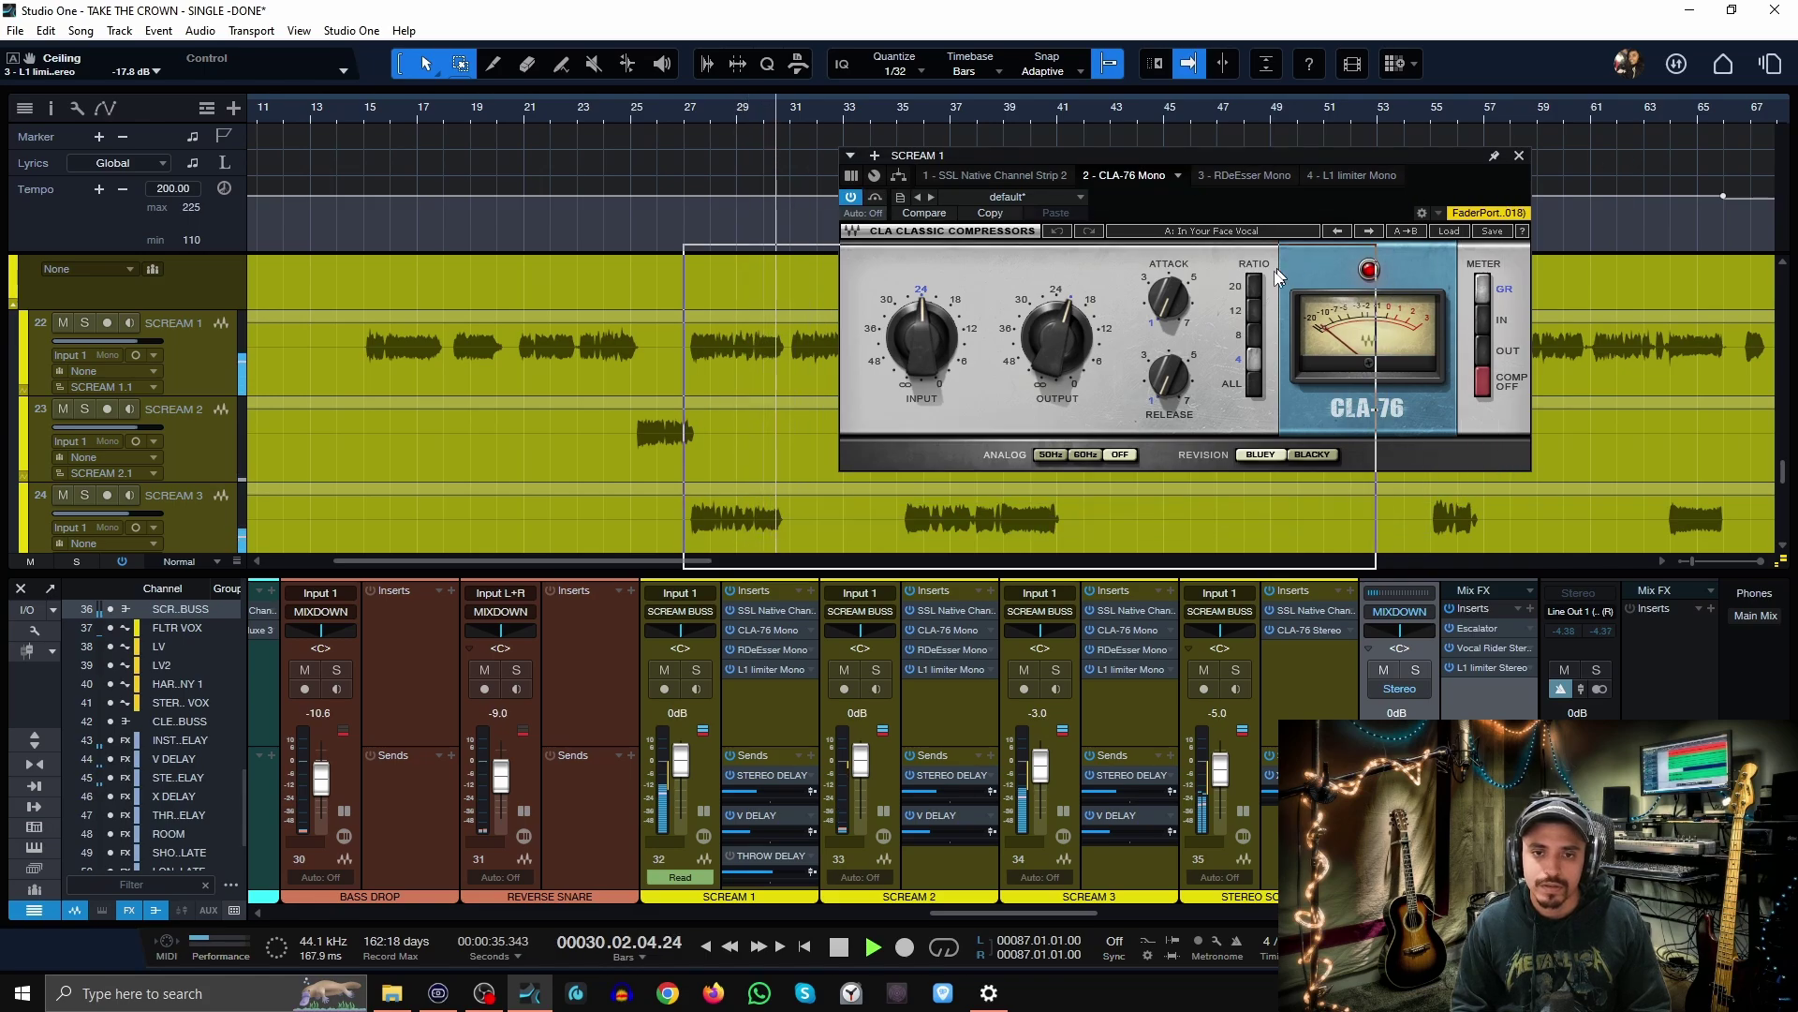
{"action": "left_click_drag", "start_coordinate": [1440, 165], "coordinate": [1208, 342]}
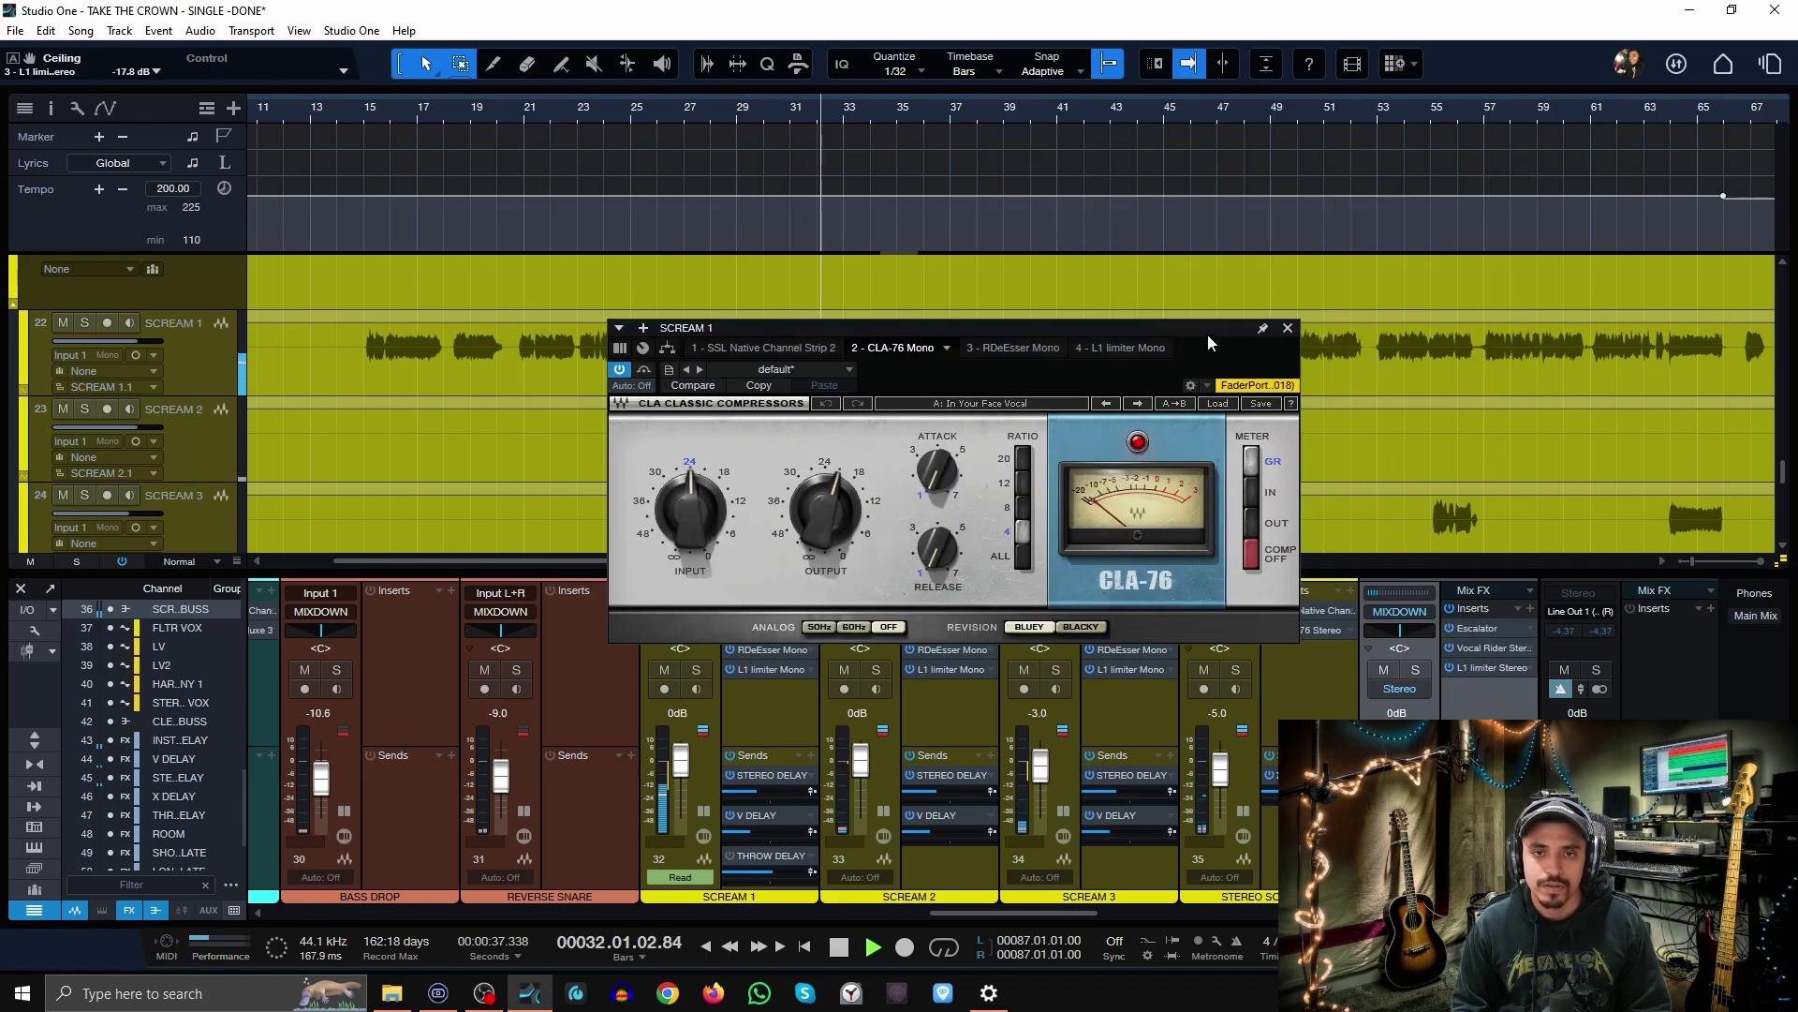
{"action": "left_click_drag", "start_coordinate": [1206, 328], "coordinate": [1195, 363]}
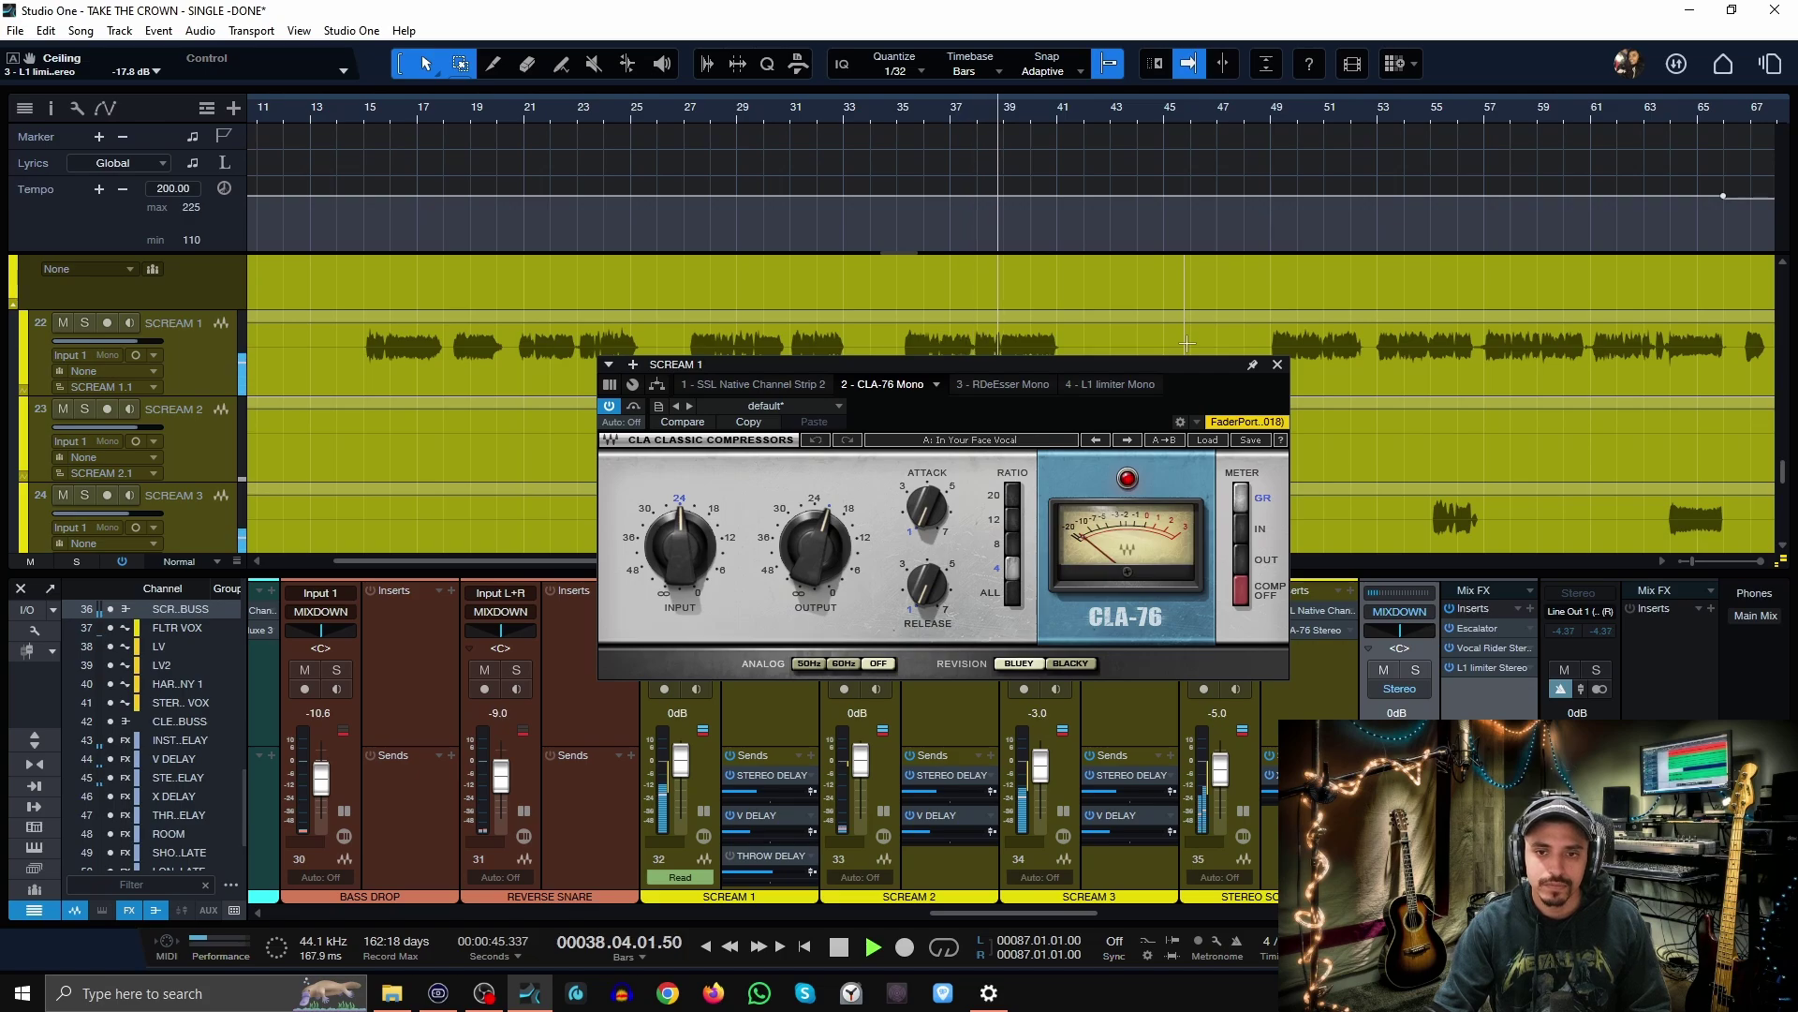
{"action": "key", "text": "space"}
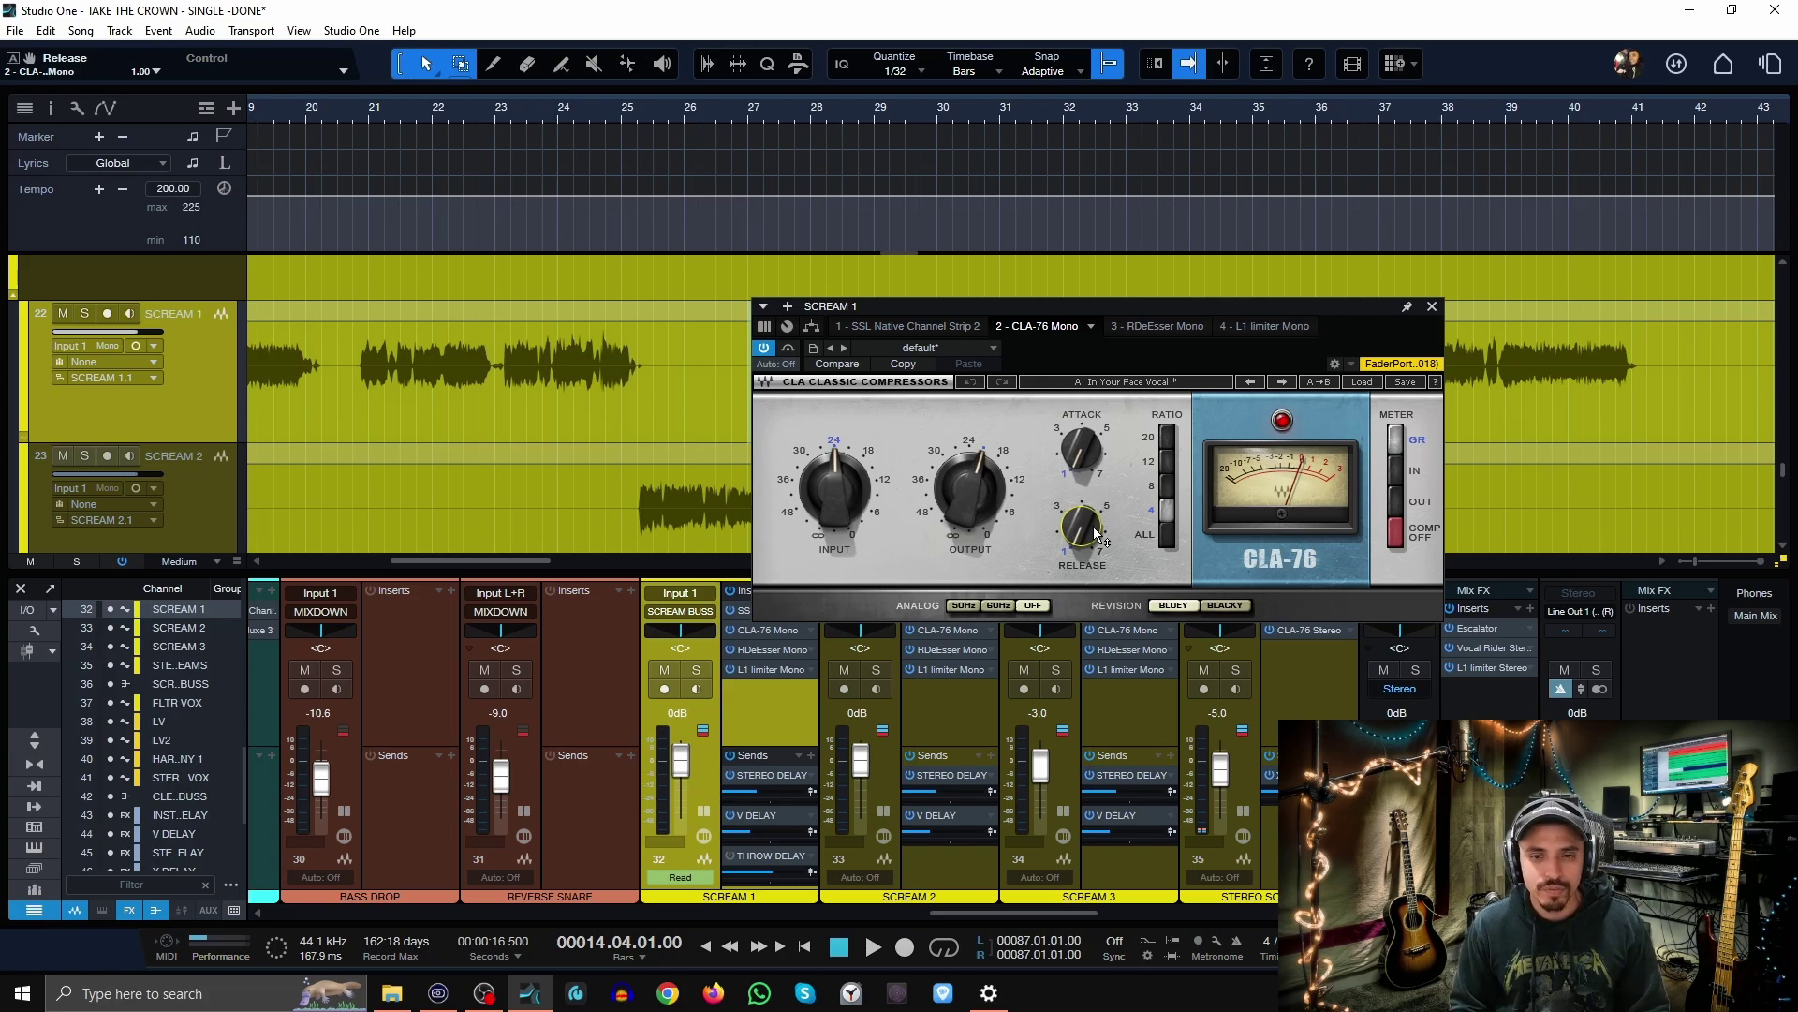
- Examine the CLA-76 release setting against the SCREAM 1 phrases between bars 20 and 26
{"action": "mouse_move", "coordinate": [1091, 534]}
{"action": "mouse_move", "coordinate": [1081, 539]}
{"action": "left_mouse_down"}
{"action": "mouse_move", "coordinate": [1081, 506]}
{"action": "mouse_move", "coordinate": [1081, 524]}
{"action": "left_mouse_up"}
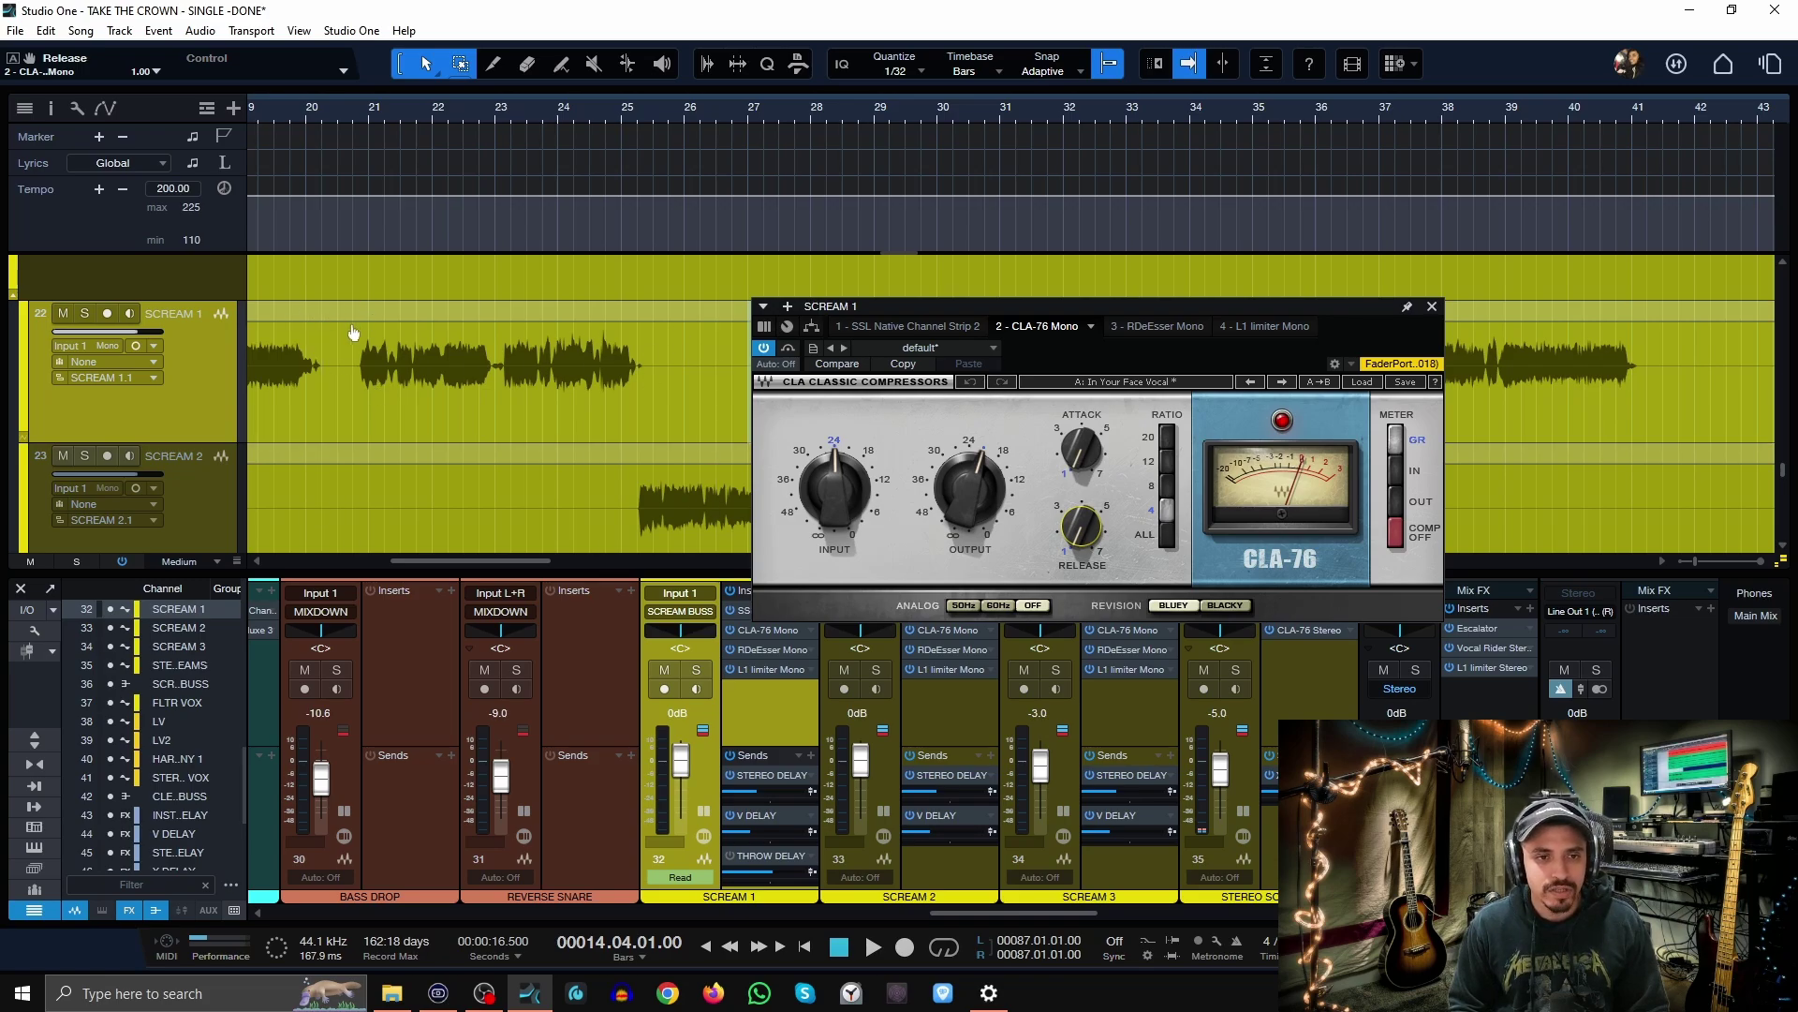
{"action": "mouse_move", "coordinate": [353, 349]}
{"action": "left_mouse_down"}
{"action": "mouse_move", "coordinate": [384, 370]}
{"action": "mouse_move", "coordinate": [354, 367]}
{"action": "left_mouse_up"}
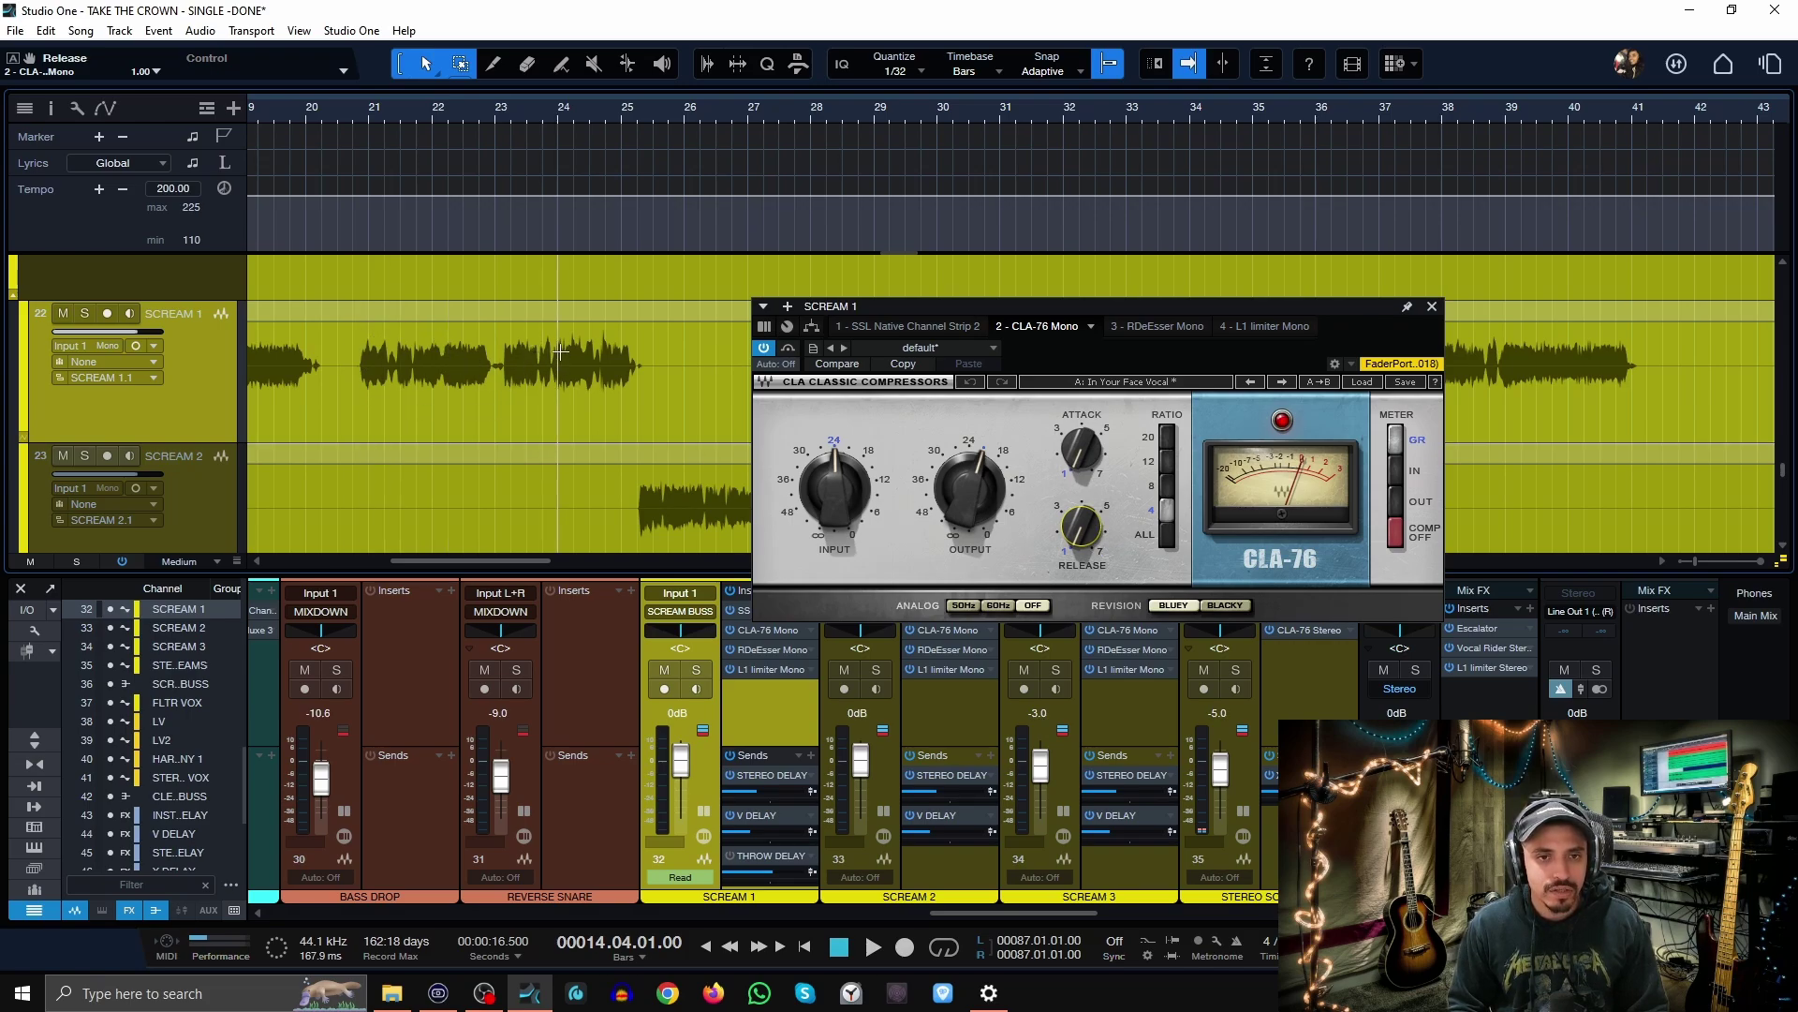
{"action": "left_click_drag", "start_coordinate": [647, 361], "coordinate": [523, 356]}
{"action": "left_click", "coordinate": [498, 340]}
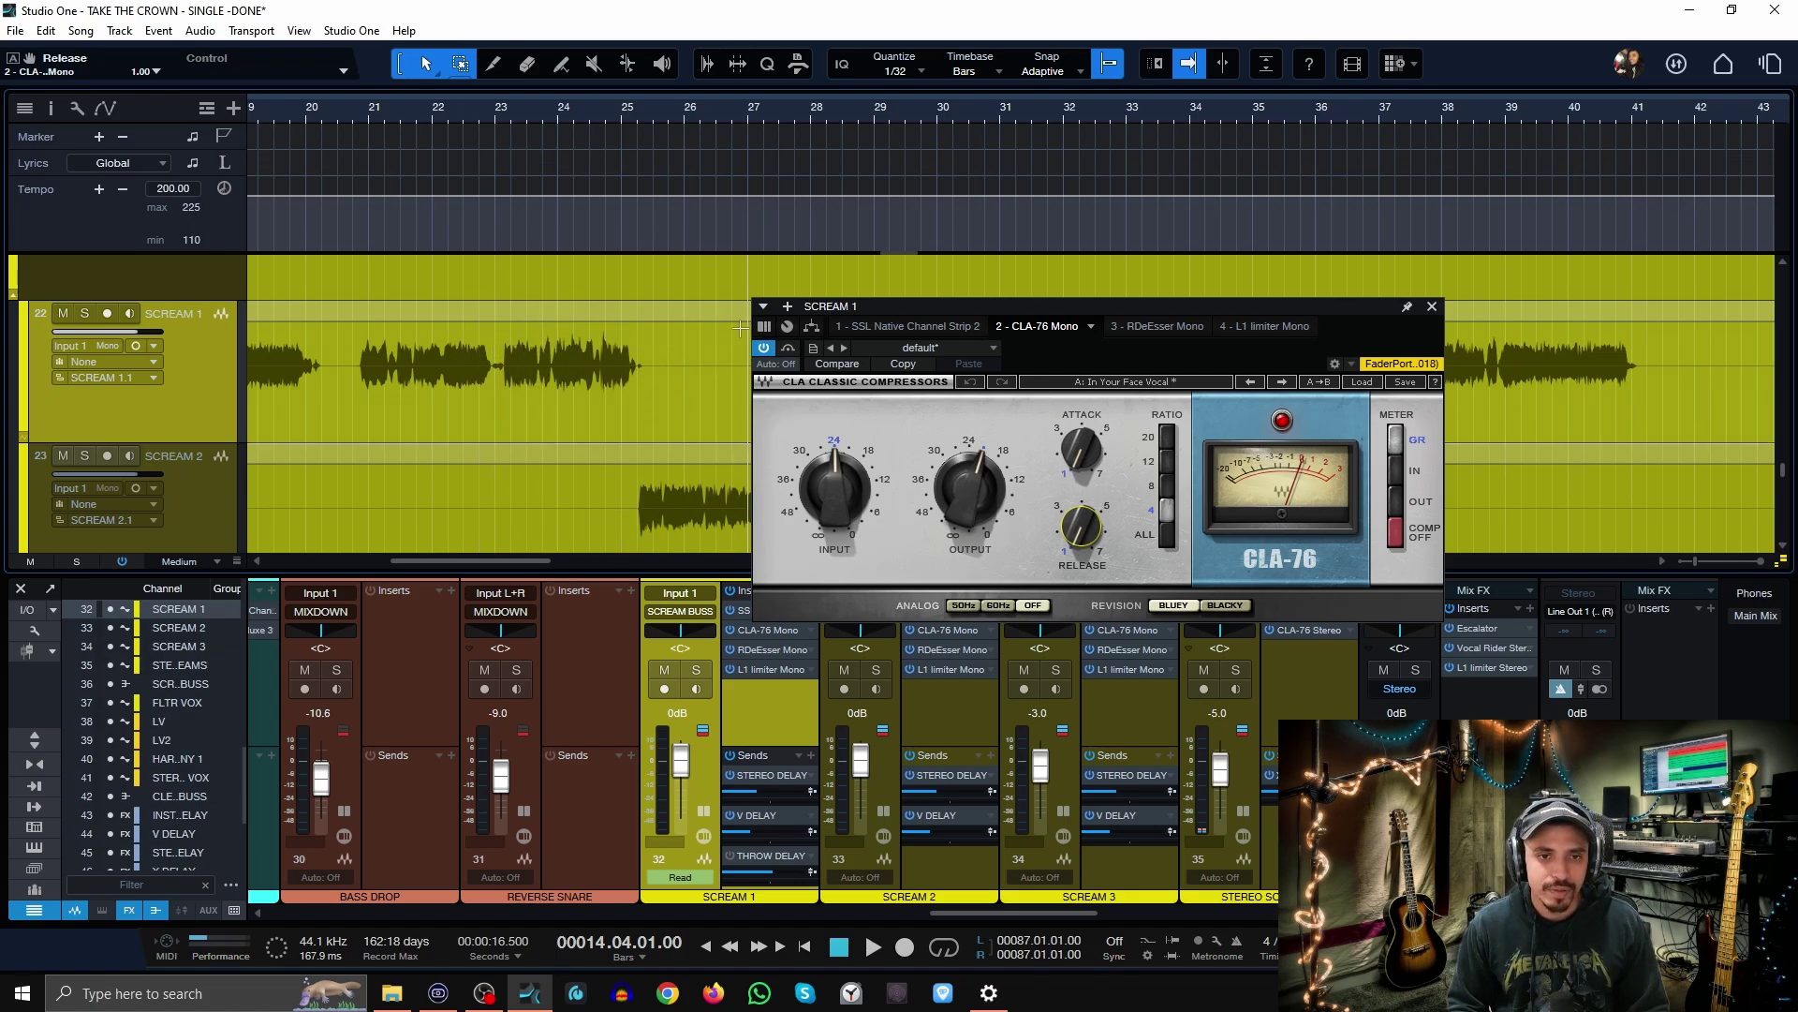
- Solo SCREAM 1 and play it from bar 14, toggling the CLA-76 bypass to compare compressed and uncompressed sound
{"action": "key", "text": "s"}
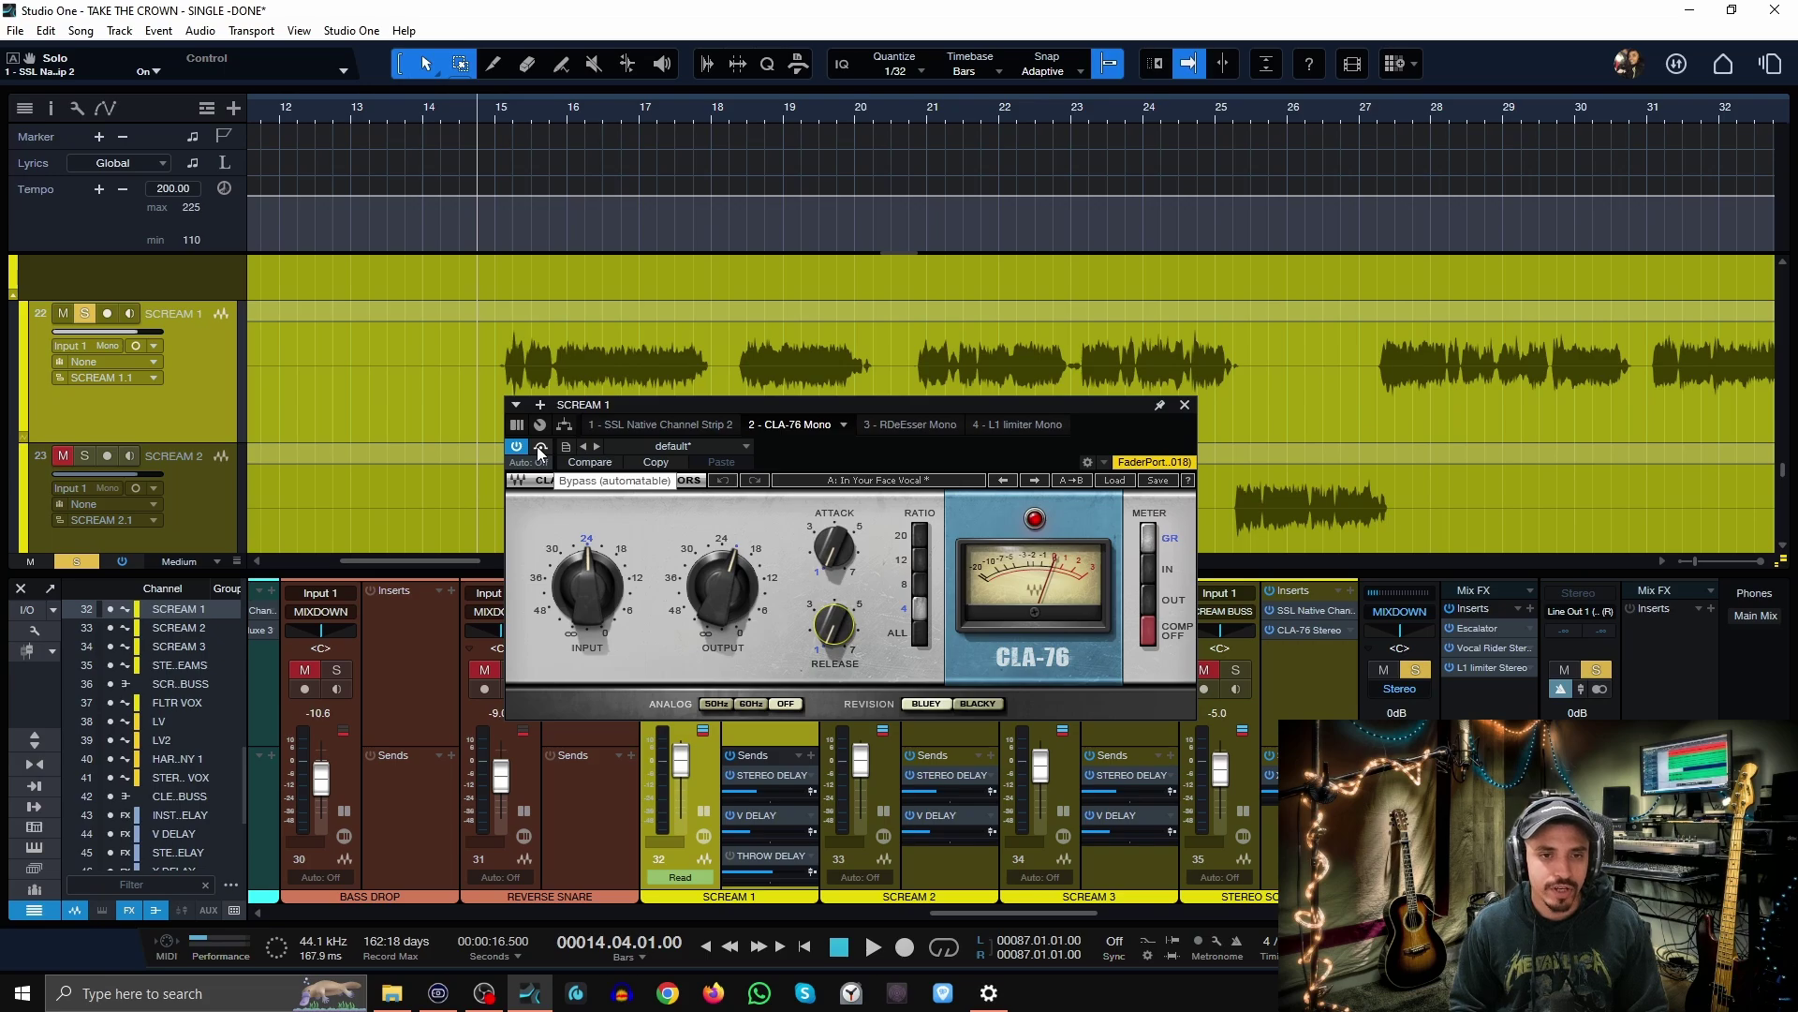
{"action": "key", "text": "space"}
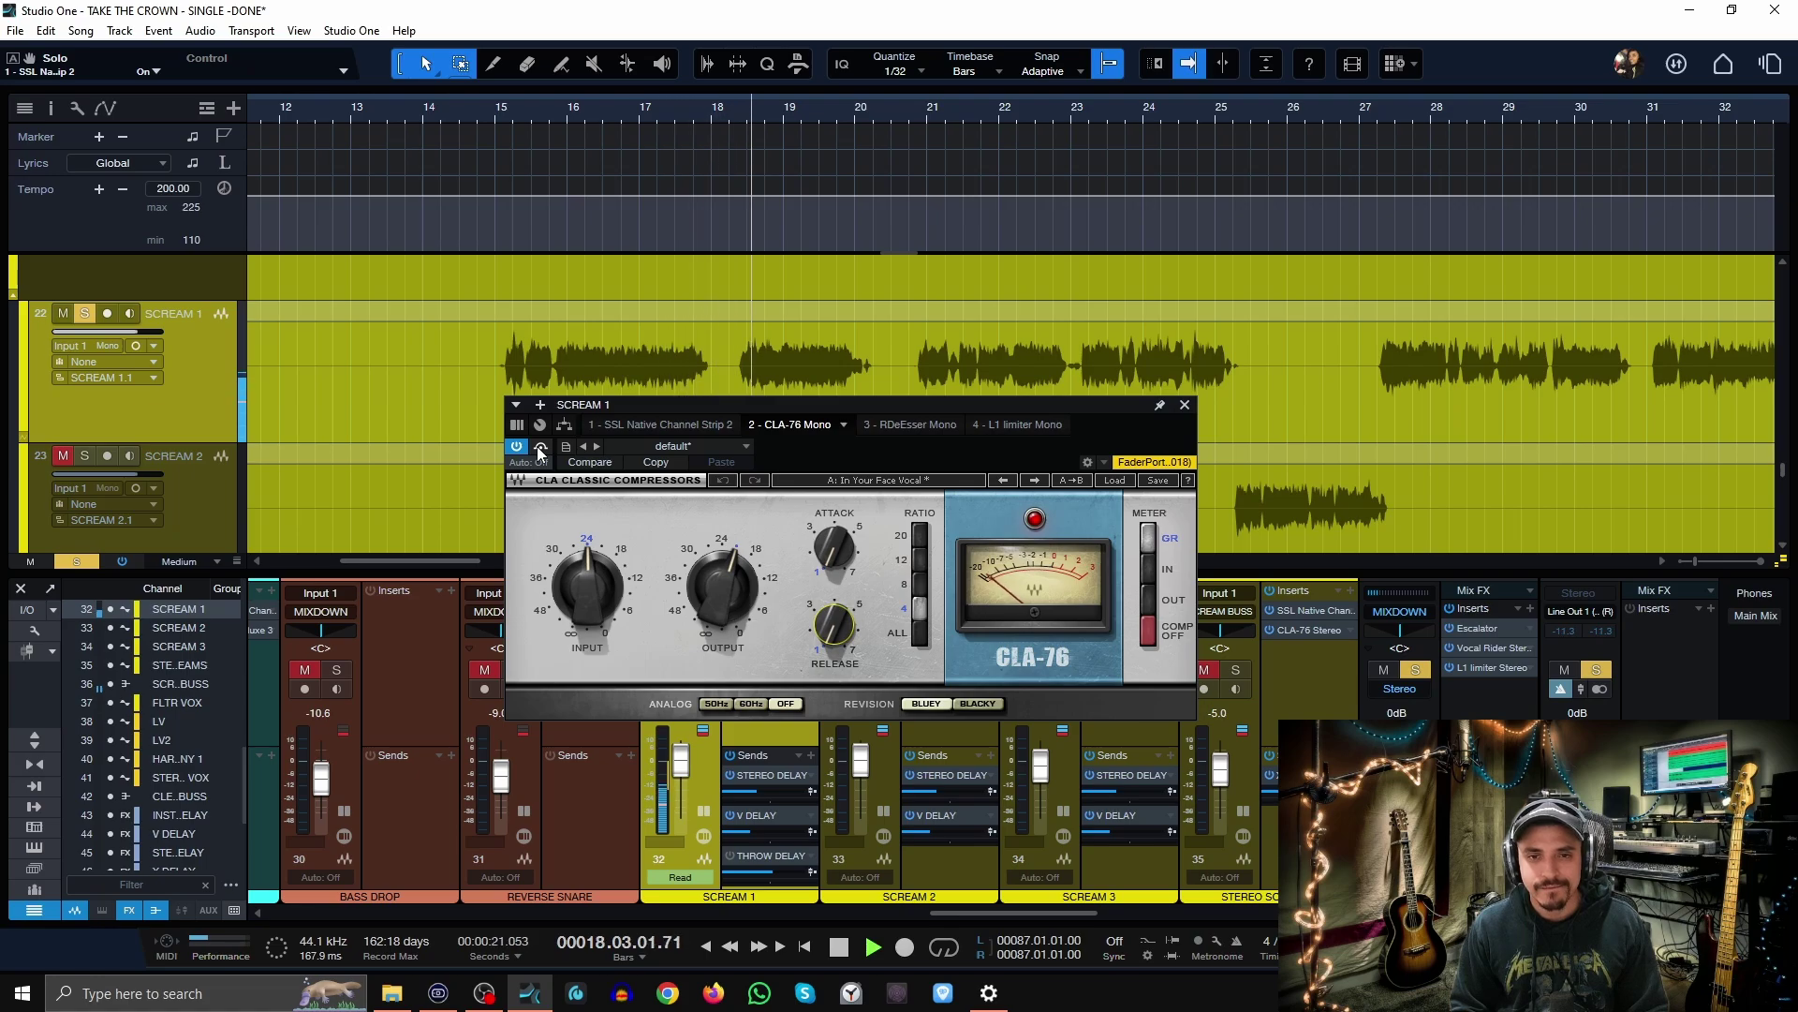
{"action": "left_click", "coordinate": [540, 447]}
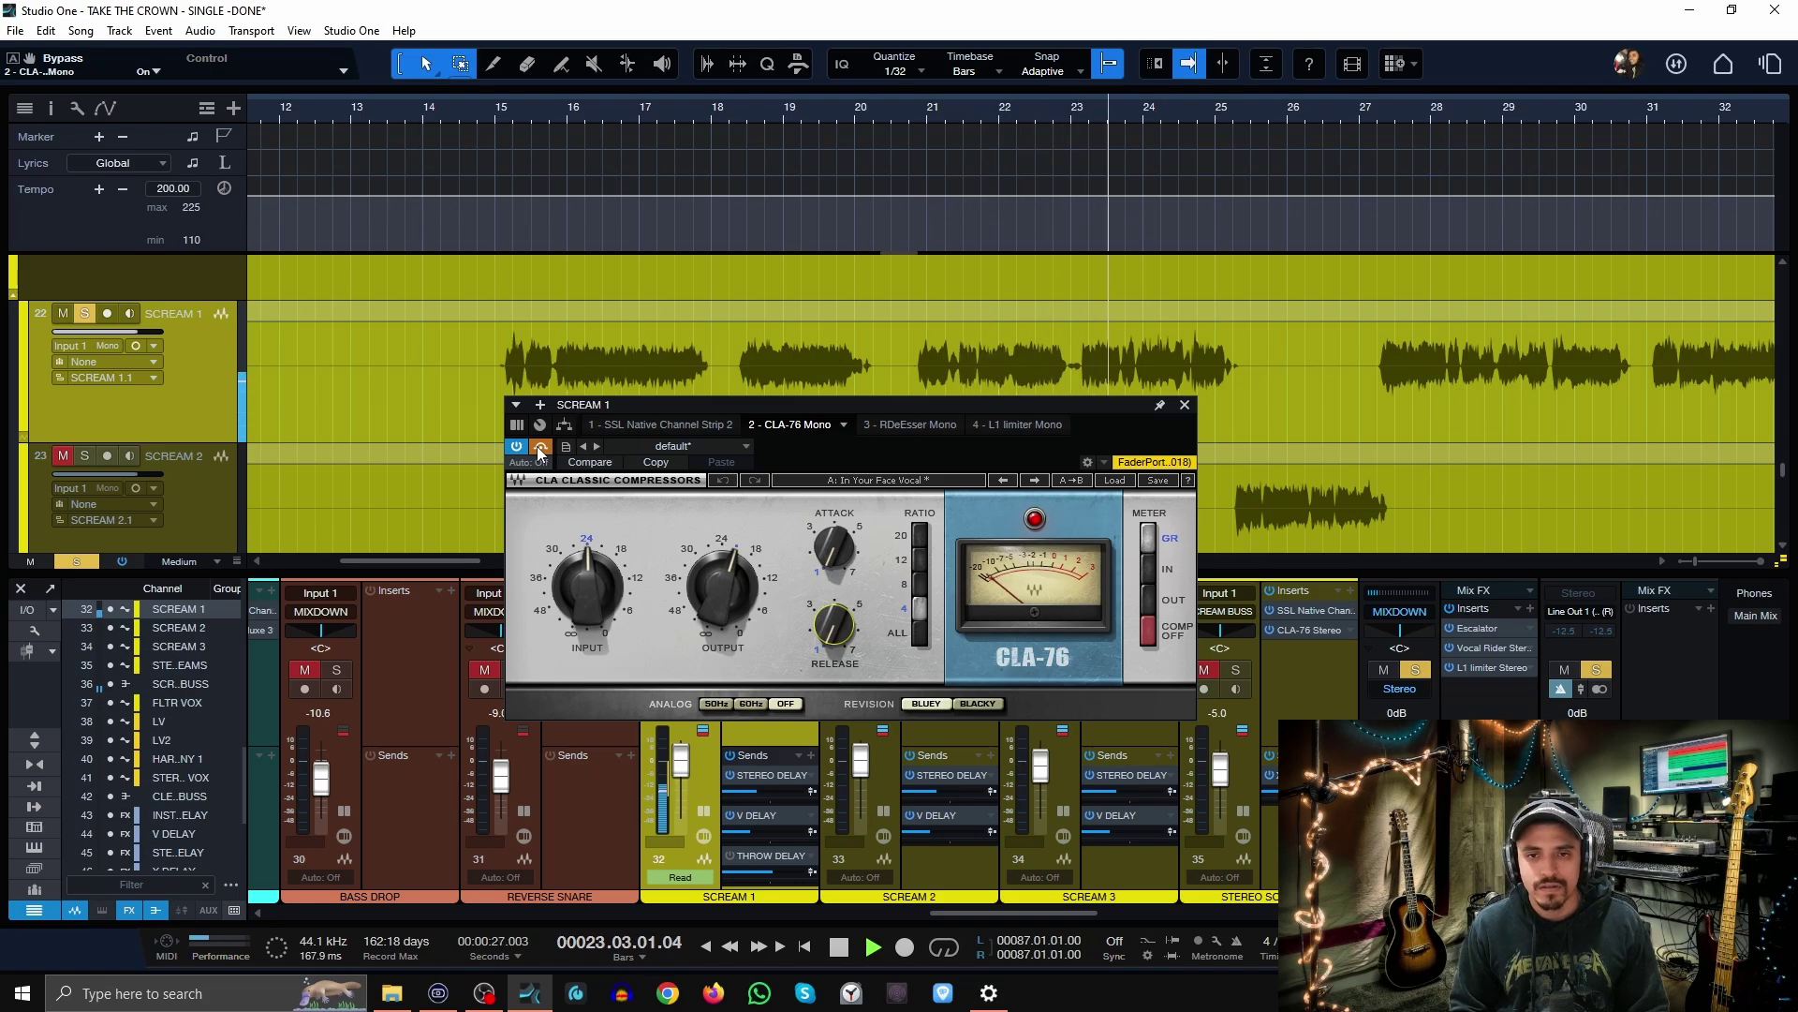
{"action": "key", "text": "space"}
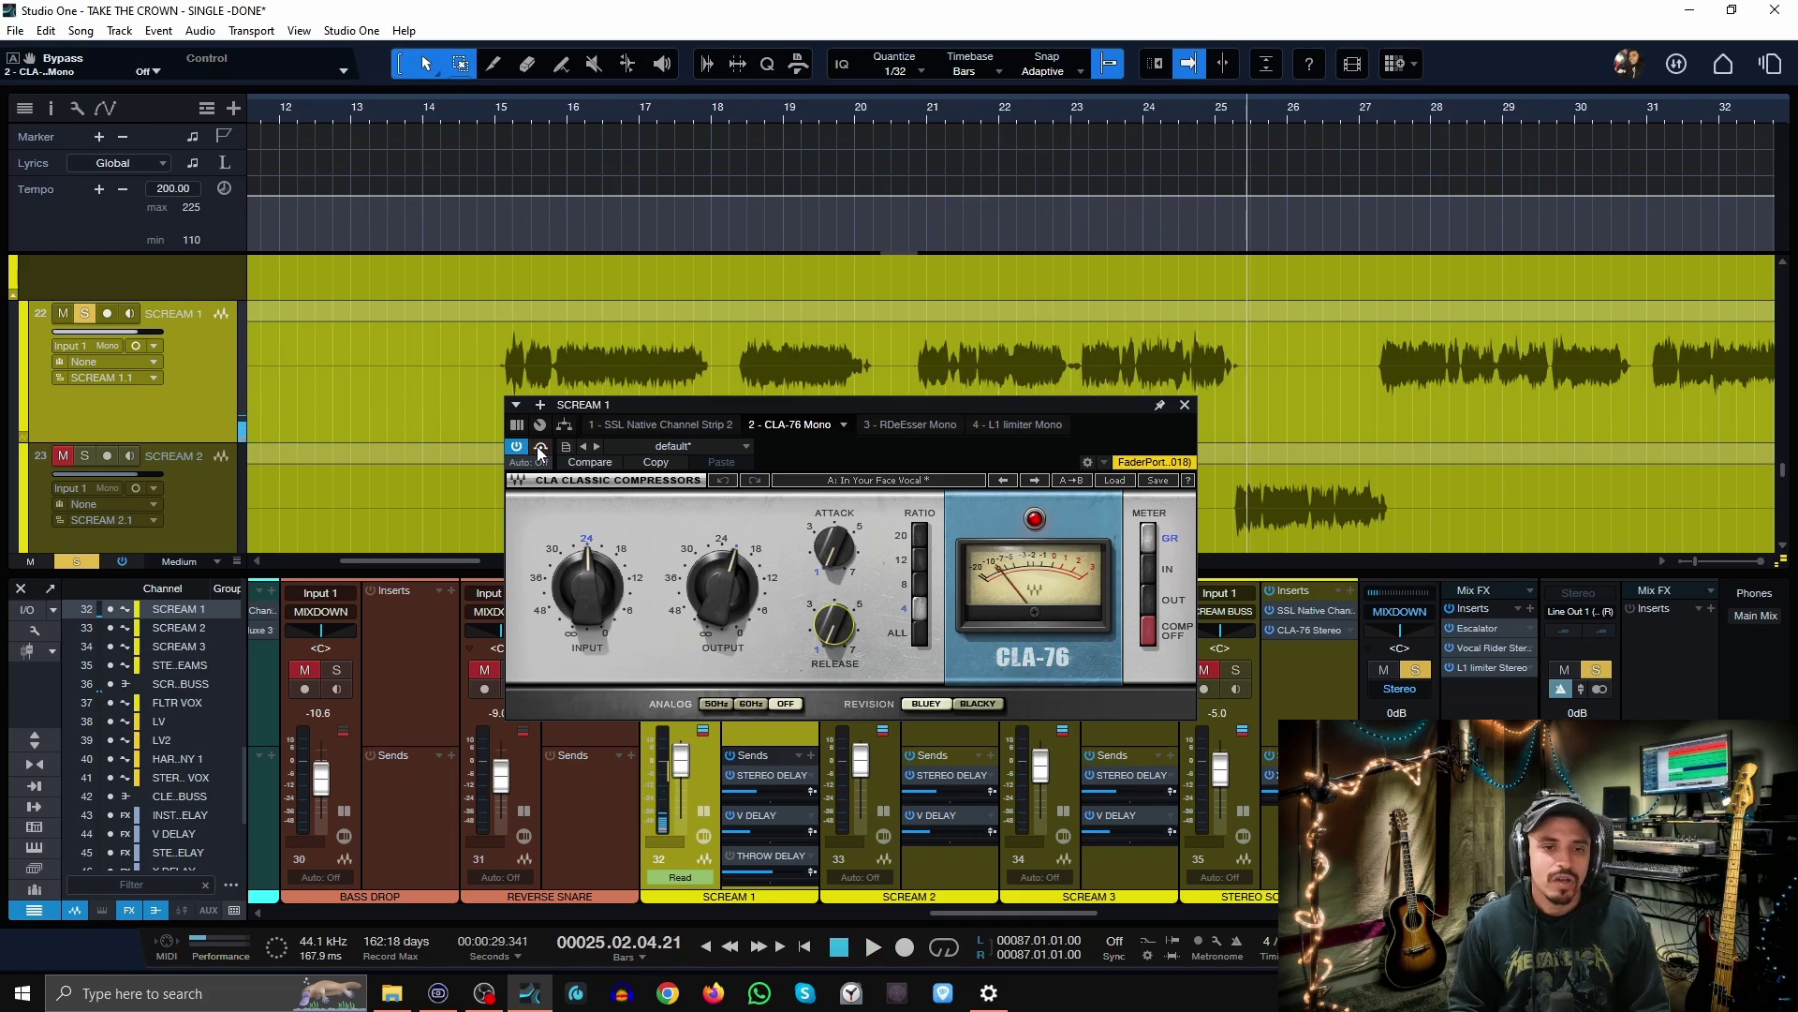
{"action": "left_click", "coordinate": [540, 446]}
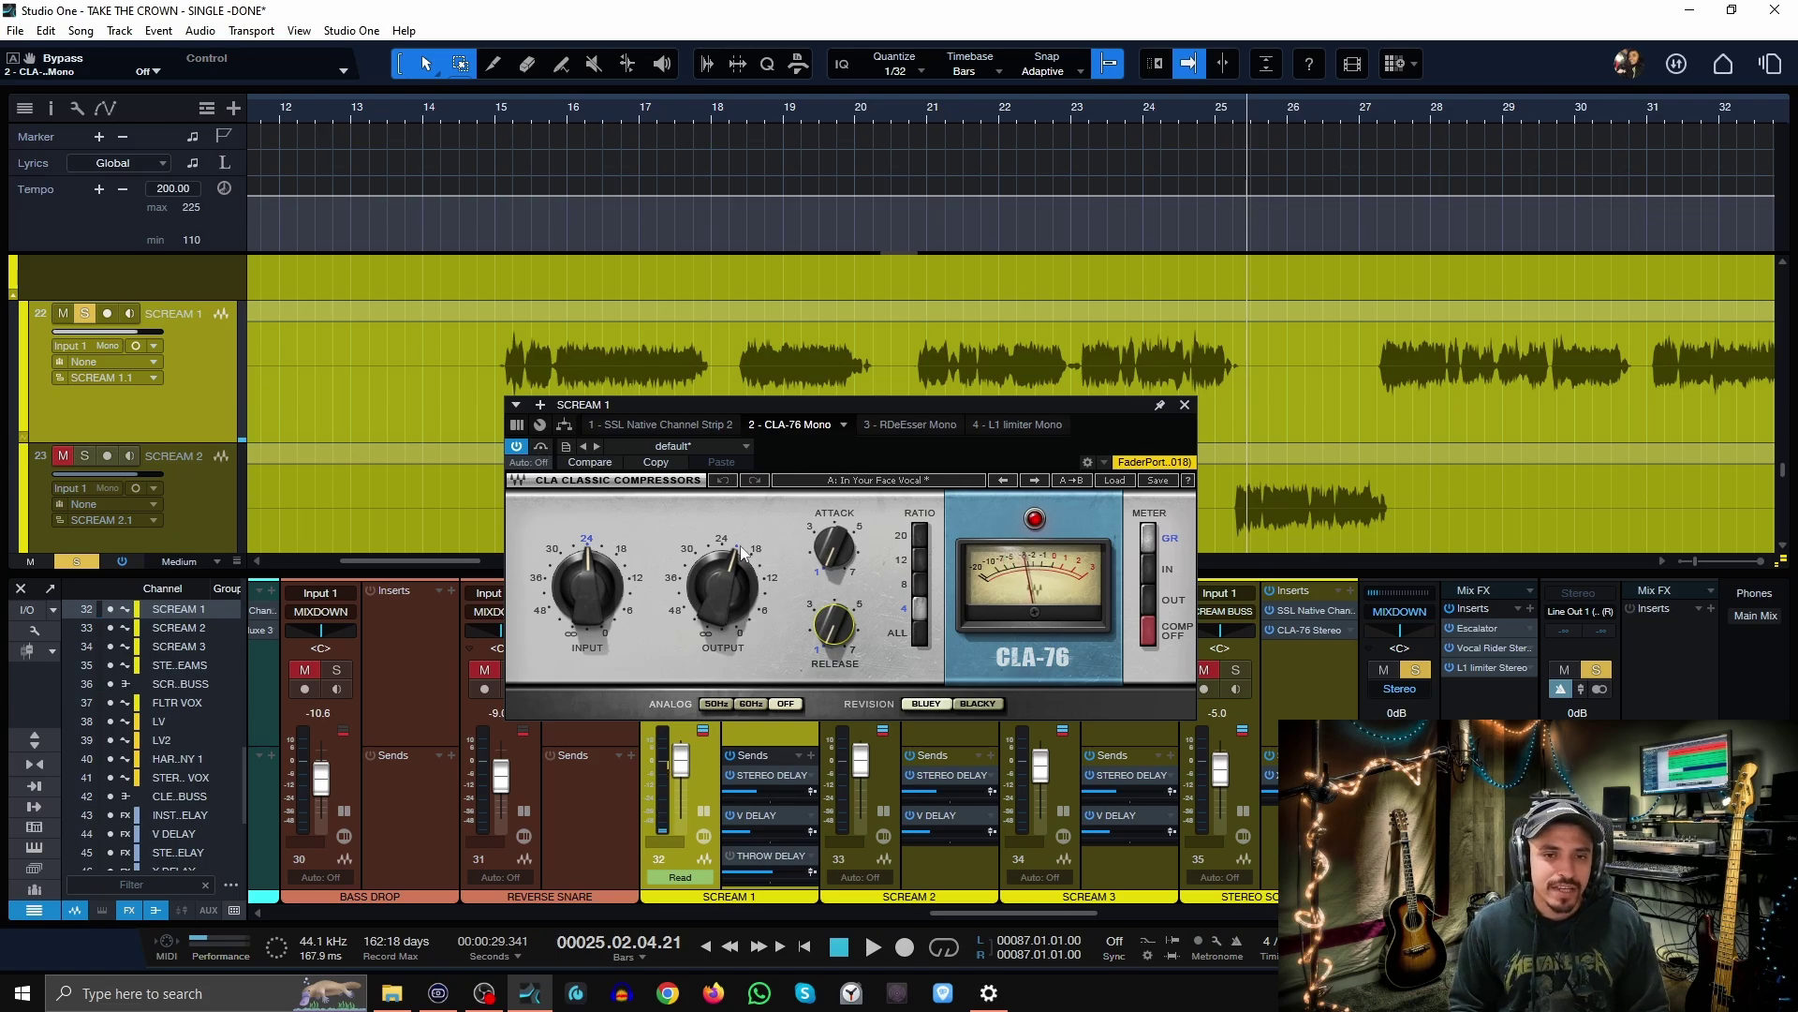
- Play the soloed SCREAM 1 phrases up to bar 25 with the CLA-76 active, watching its gain reduction
{"action": "left_click_drag", "start_coordinate": [911, 341], "coordinate": [1349, 347]}
{"action": "key", "text": "Down"}
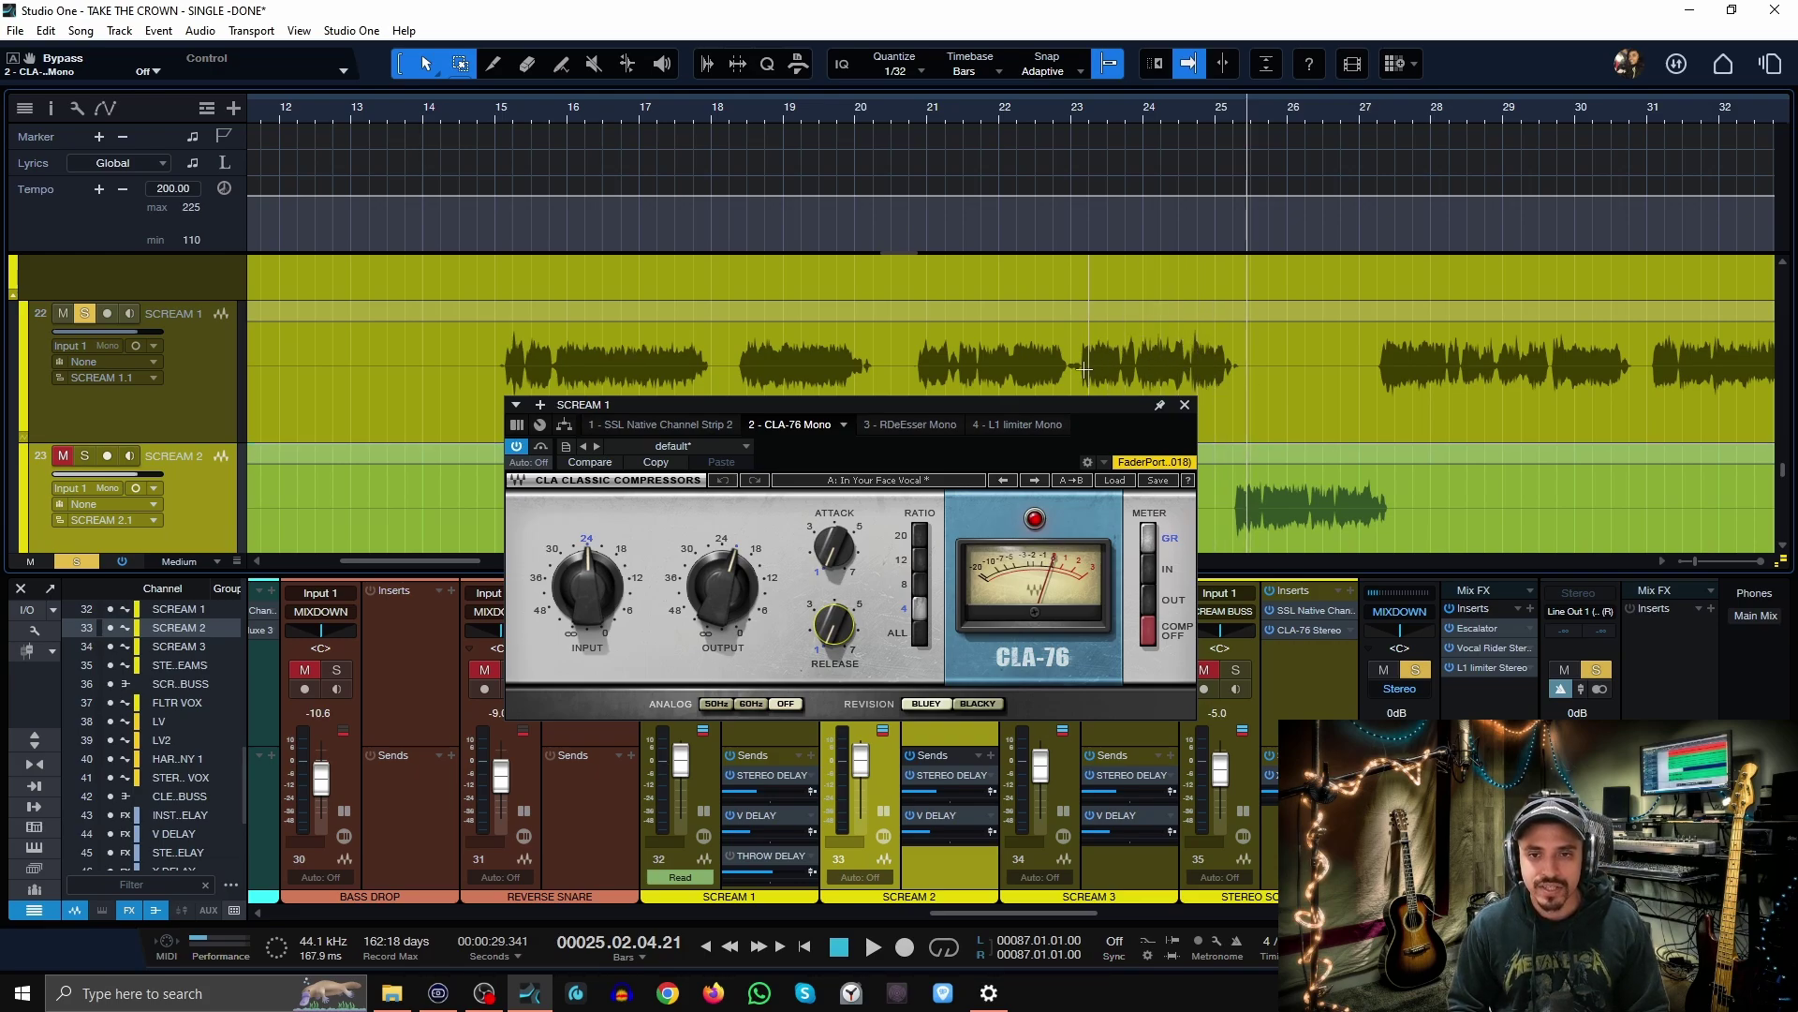
{"action": "left_click", "coordinate": [927, 339]}
{"action": "key", "text": "space"}
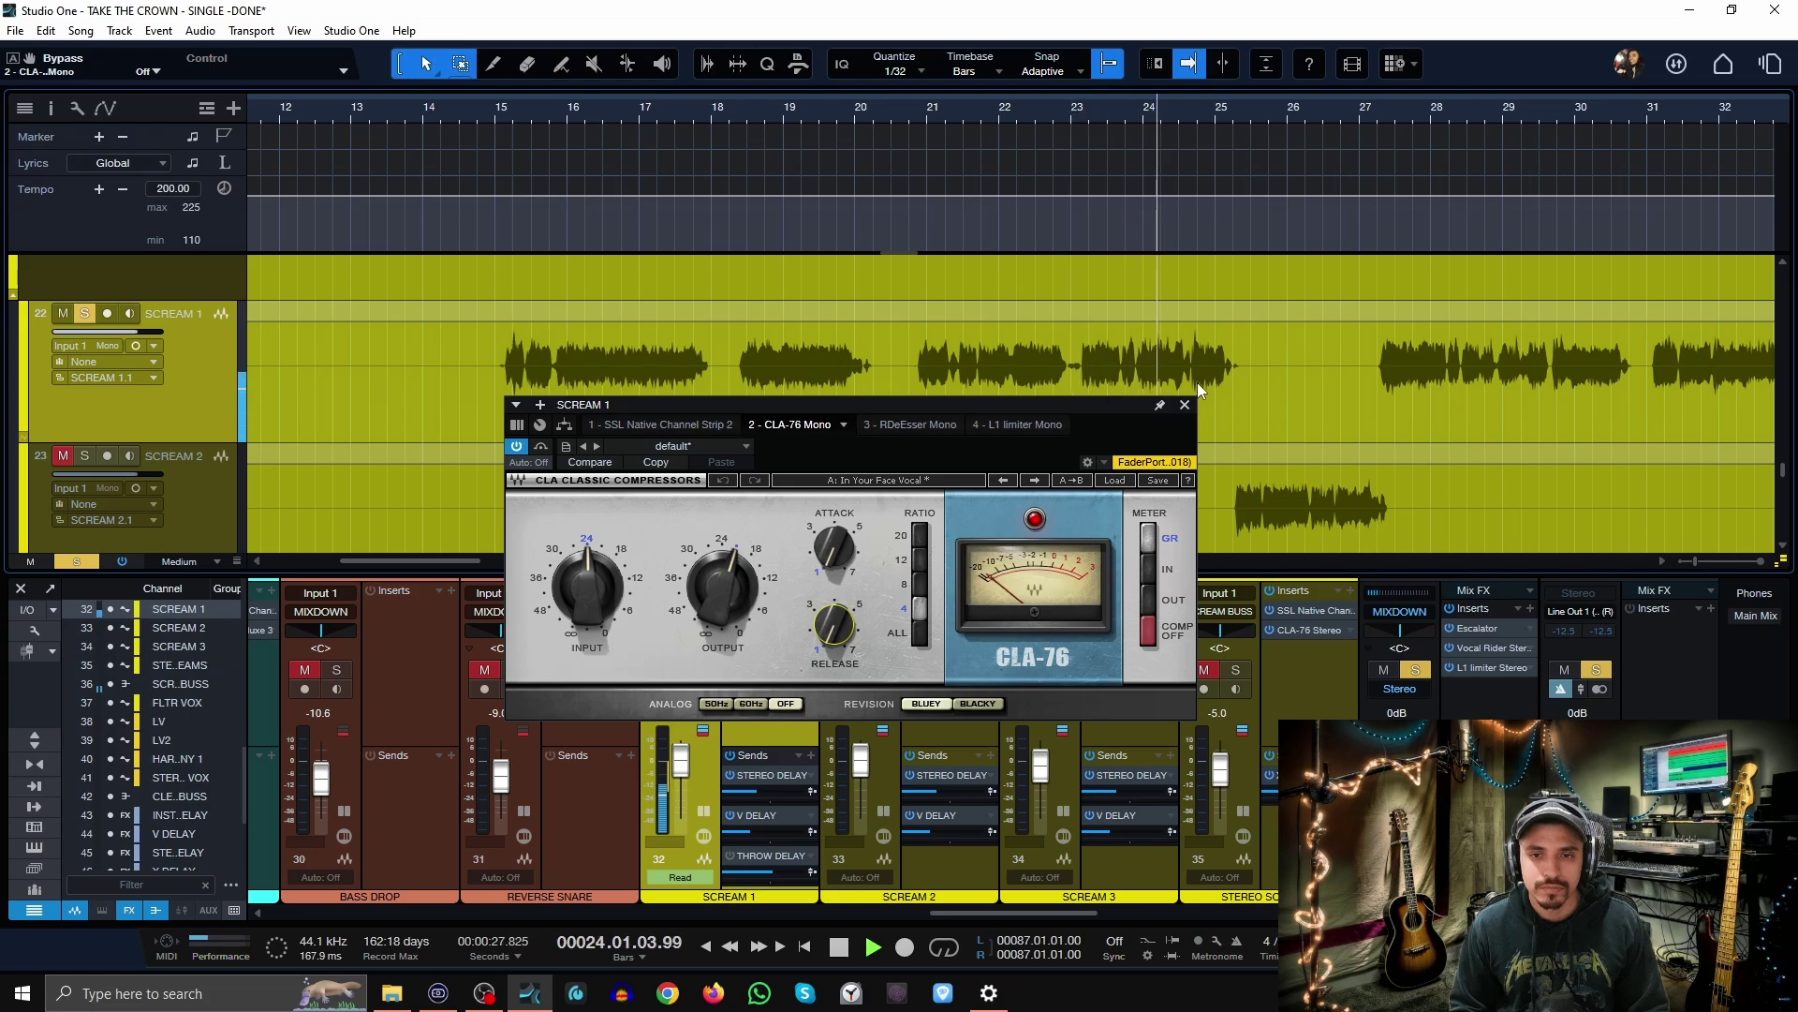
{"action": "key", "text": "space"}
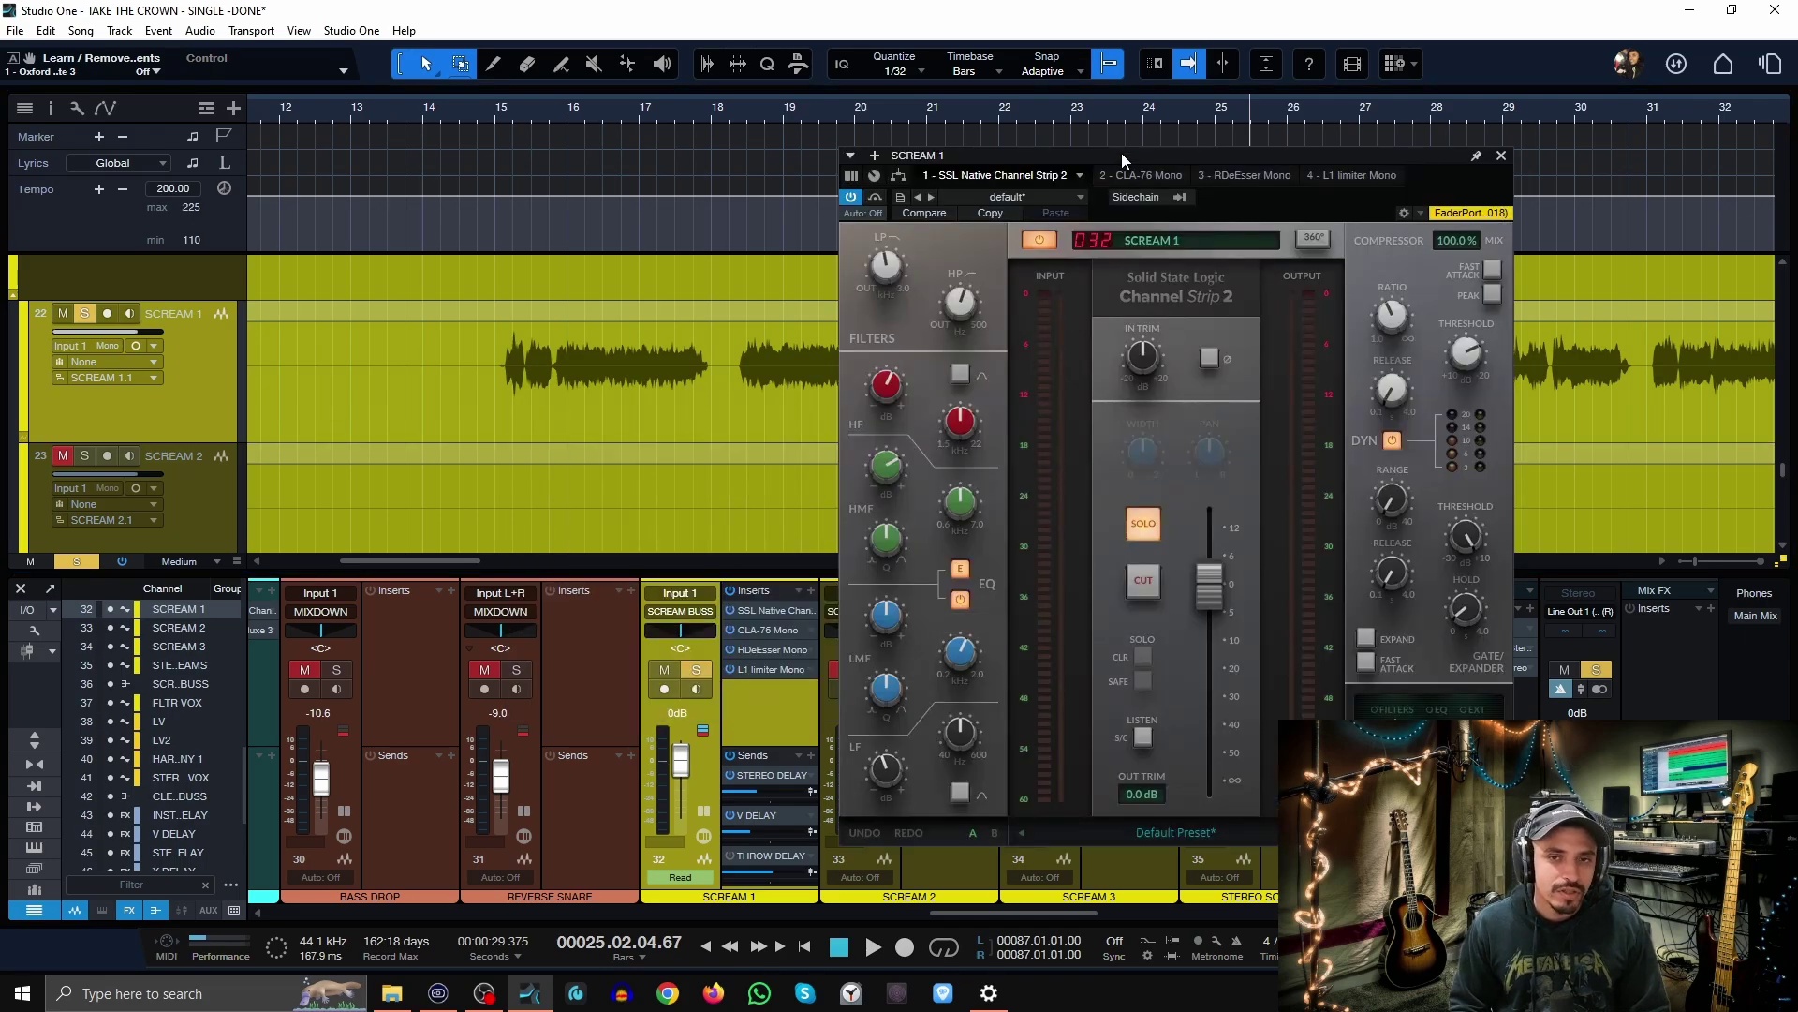
- Compare SCREAM 1's CLA-76 with its SSL Native Channel Strip 2 and examine the strip's filter and EQ band settings
{"action": "left_click", "coordinate": [1145, 177]}
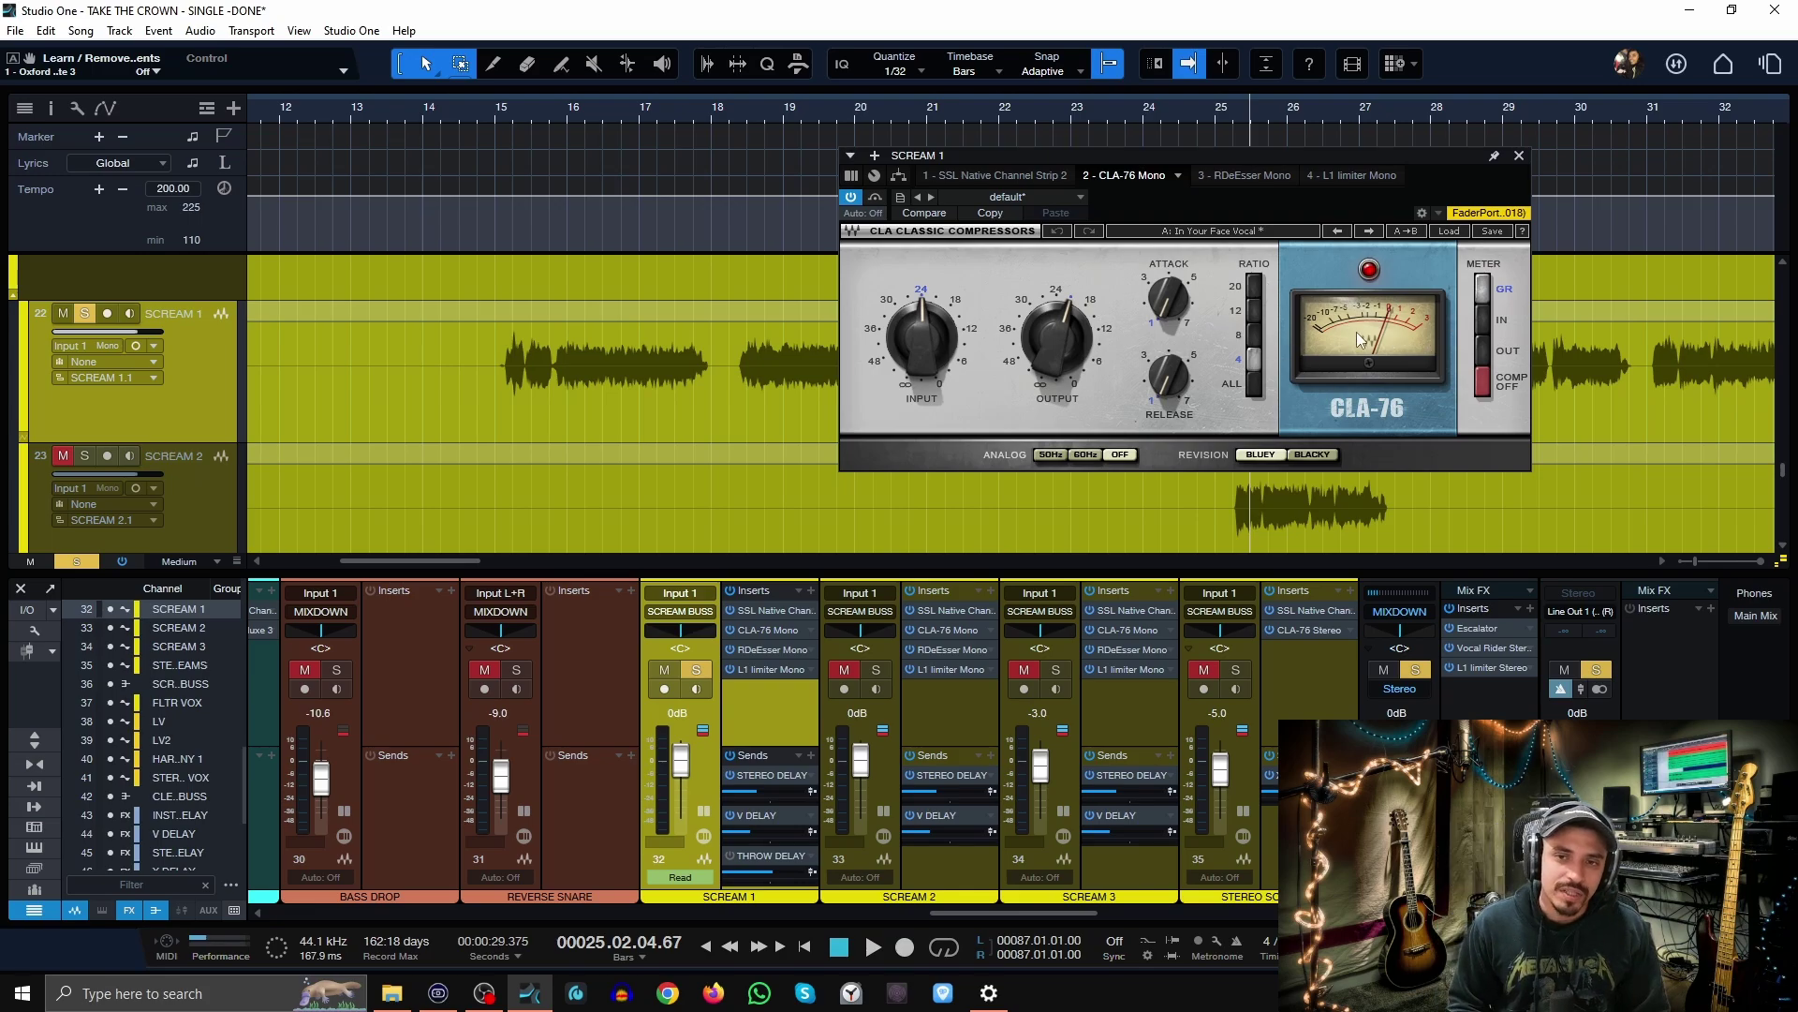
{"action": "left_click", "coordinate": [1021, 180]}
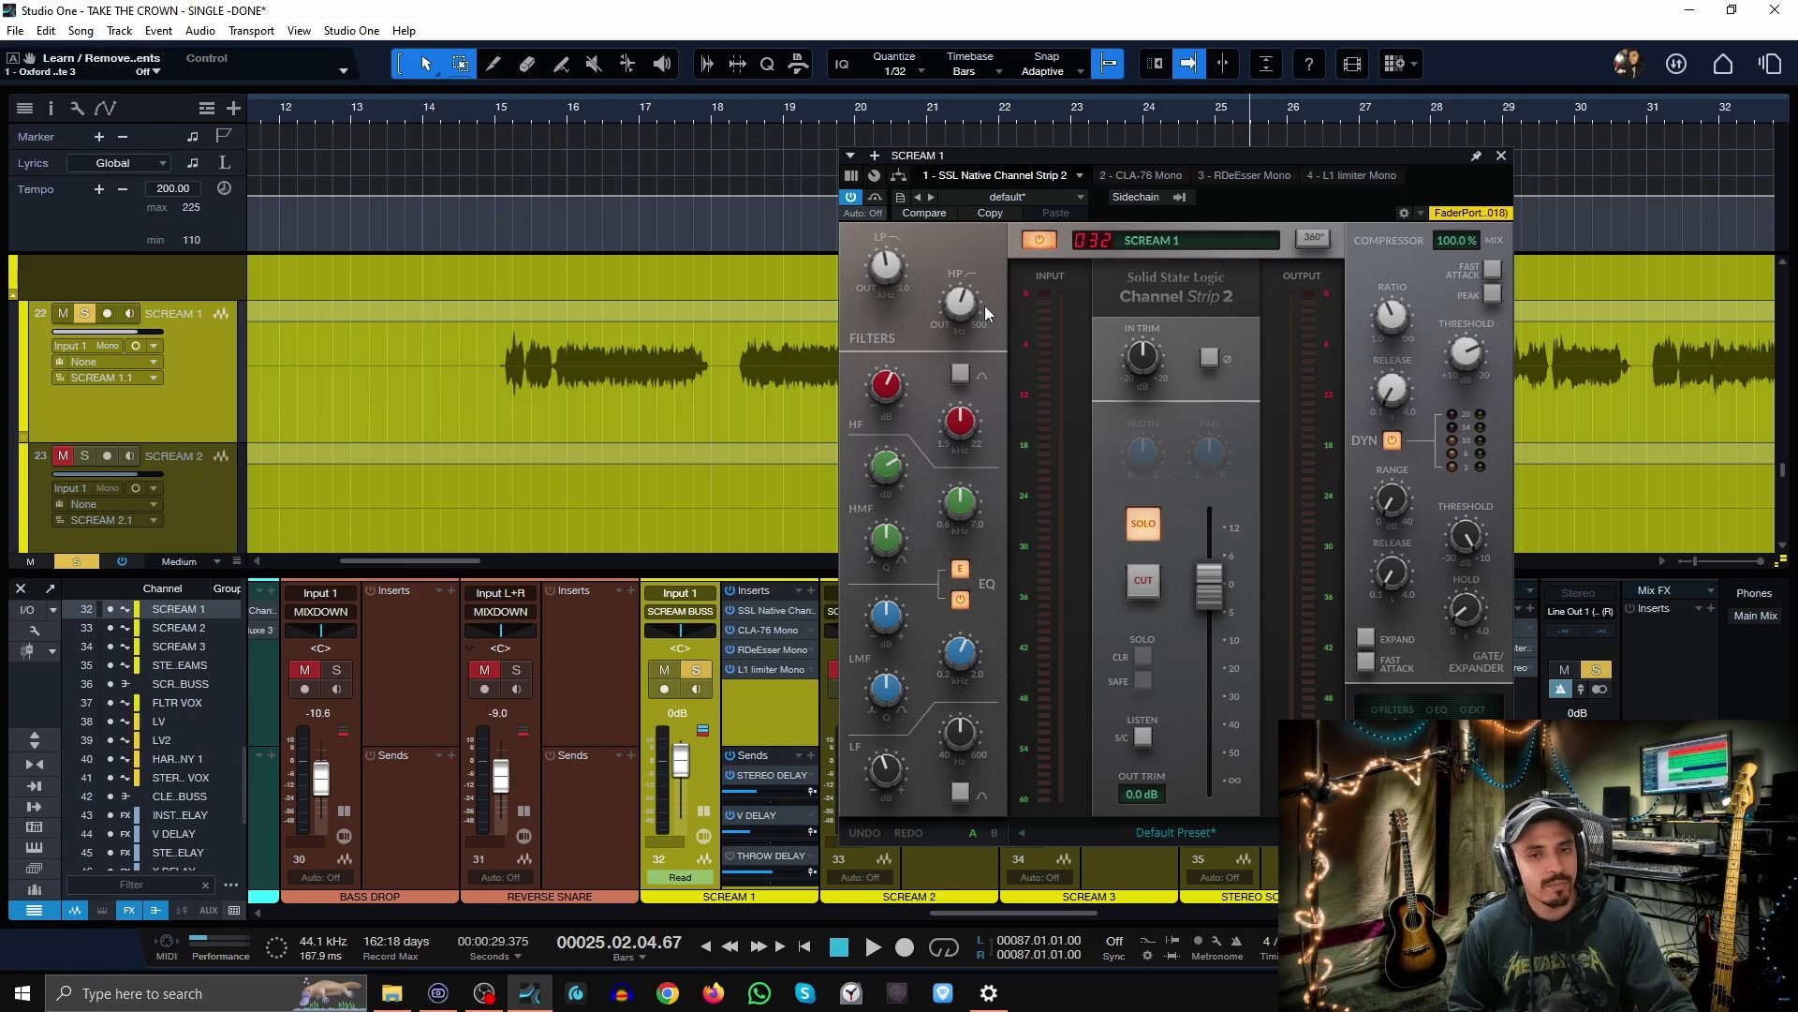
{"action": "mouse_move", "coordinate": [984, 318]}
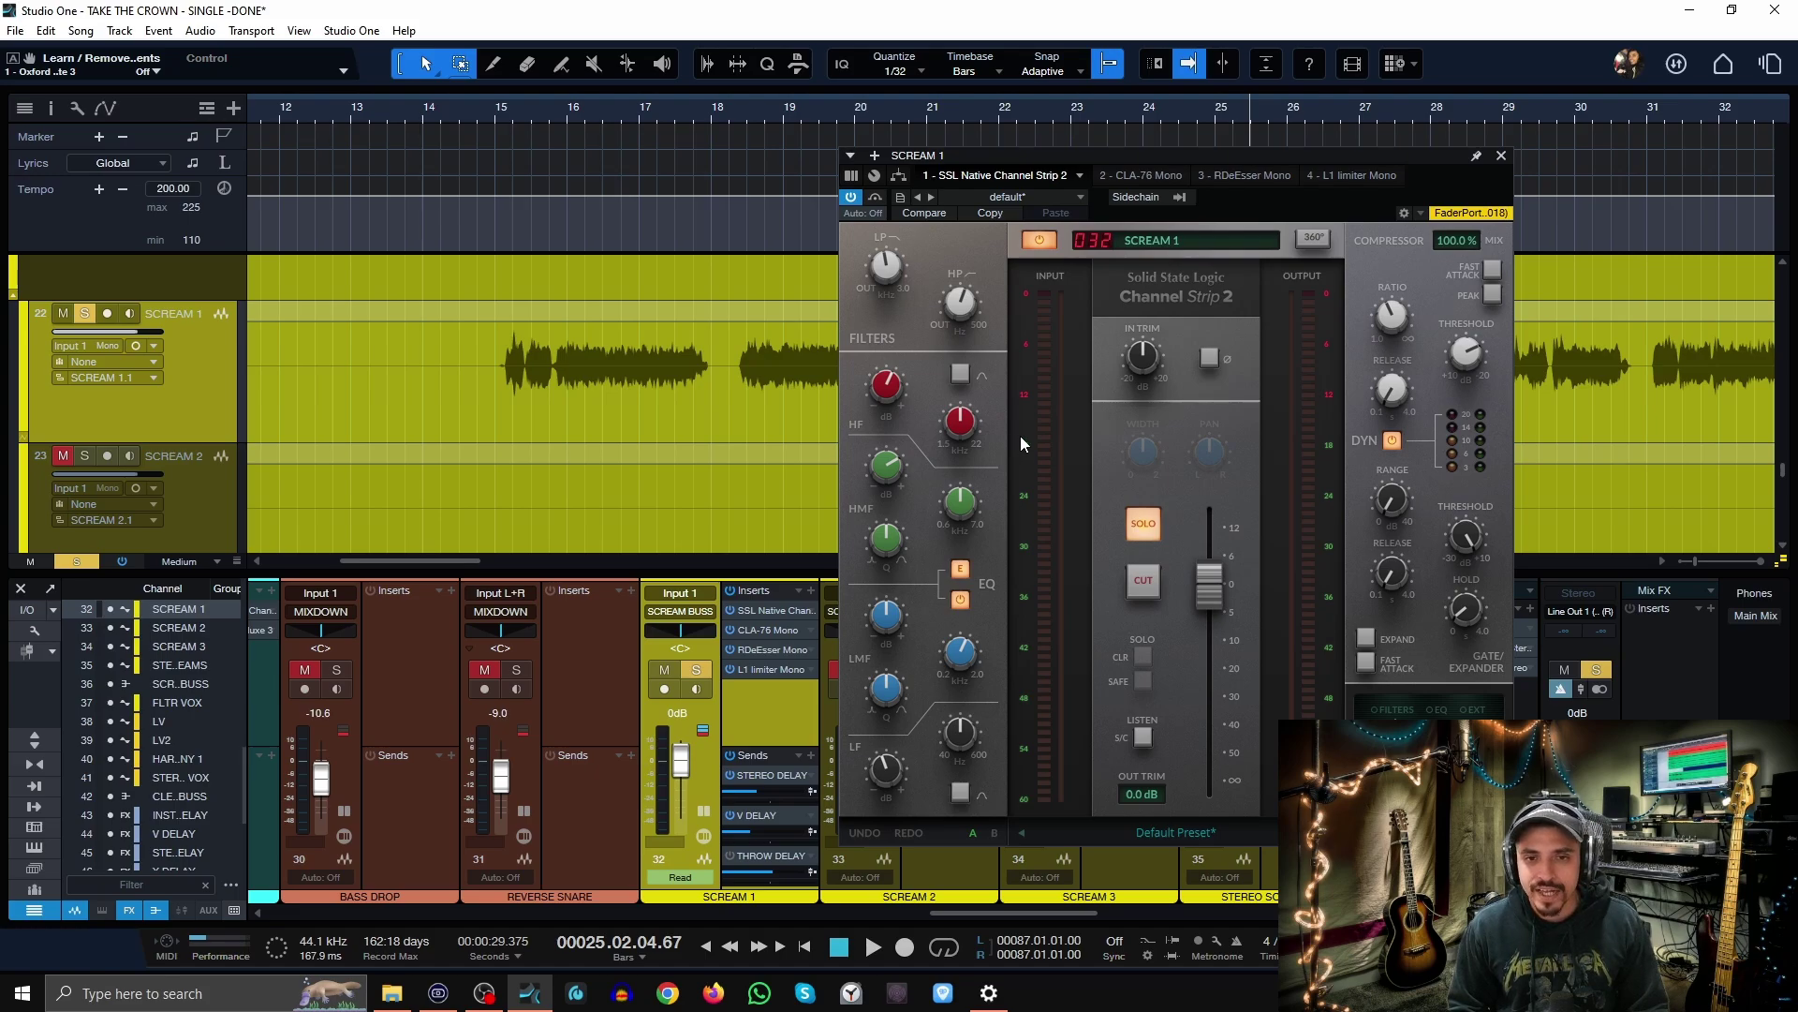
{"action": "mouse_move", "coordinate": [967, 431]}
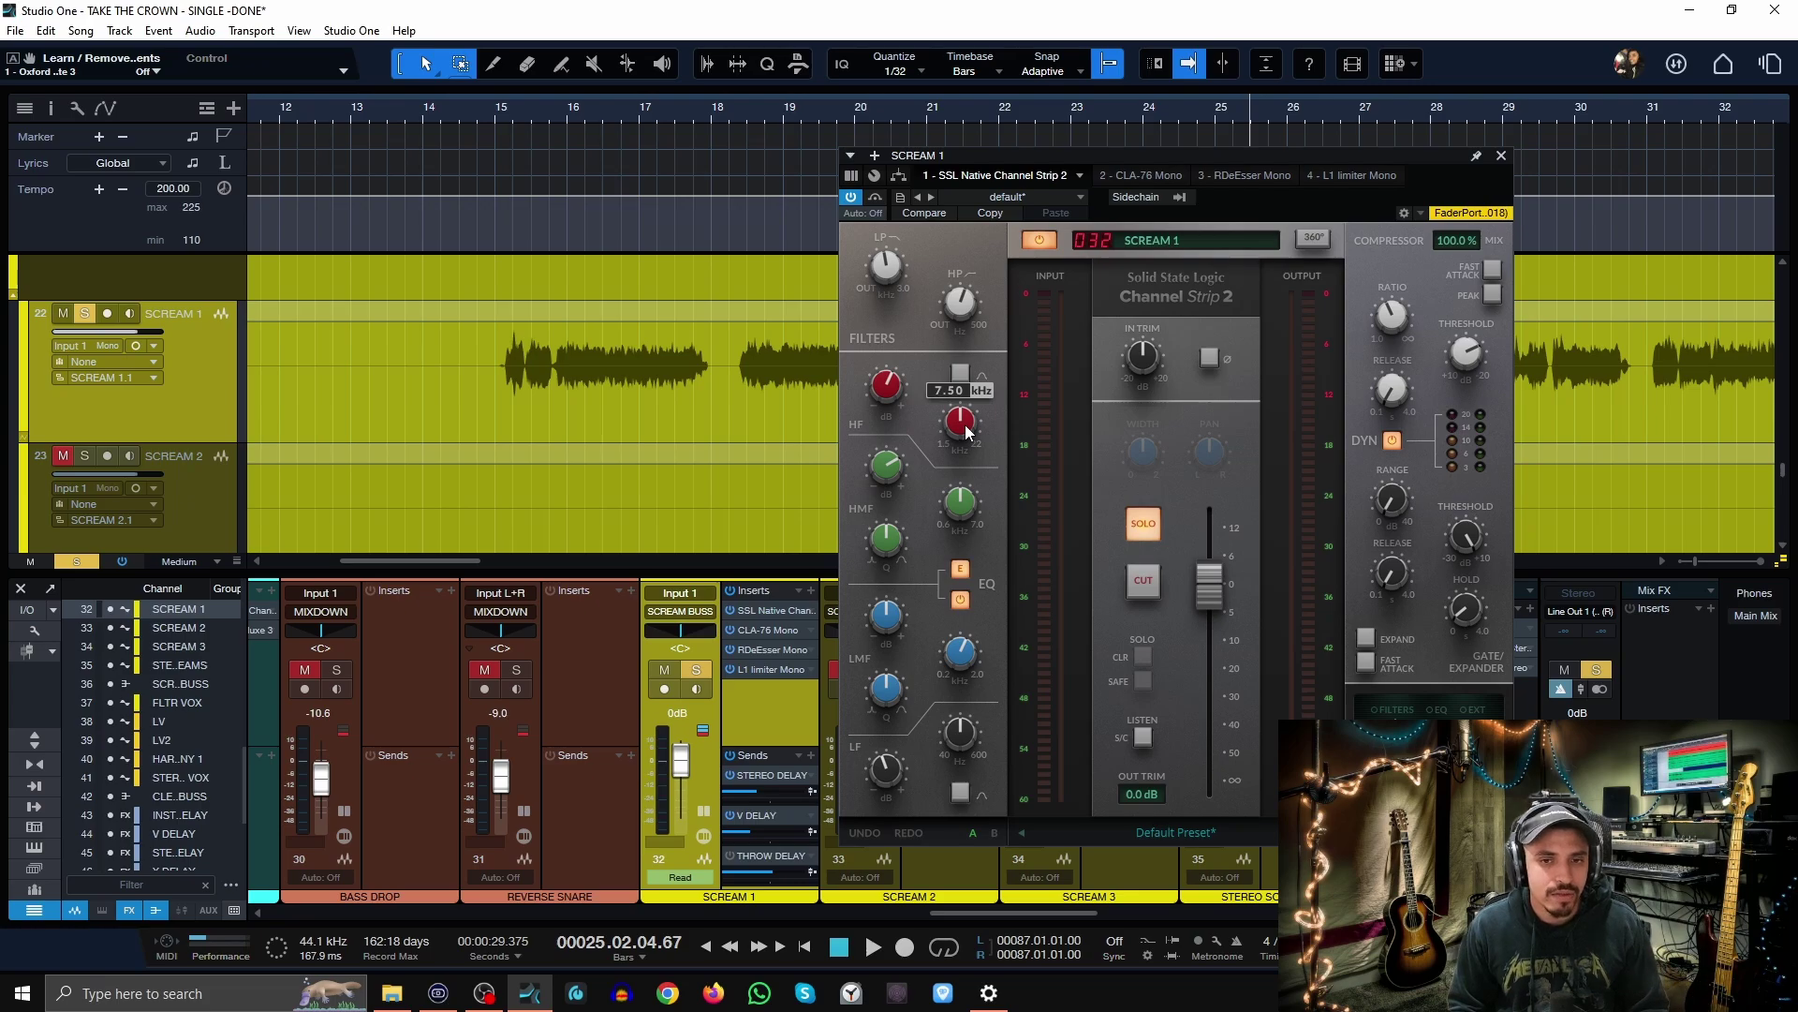
{"action": "mouse_move", "coordinate": [973, 523]}
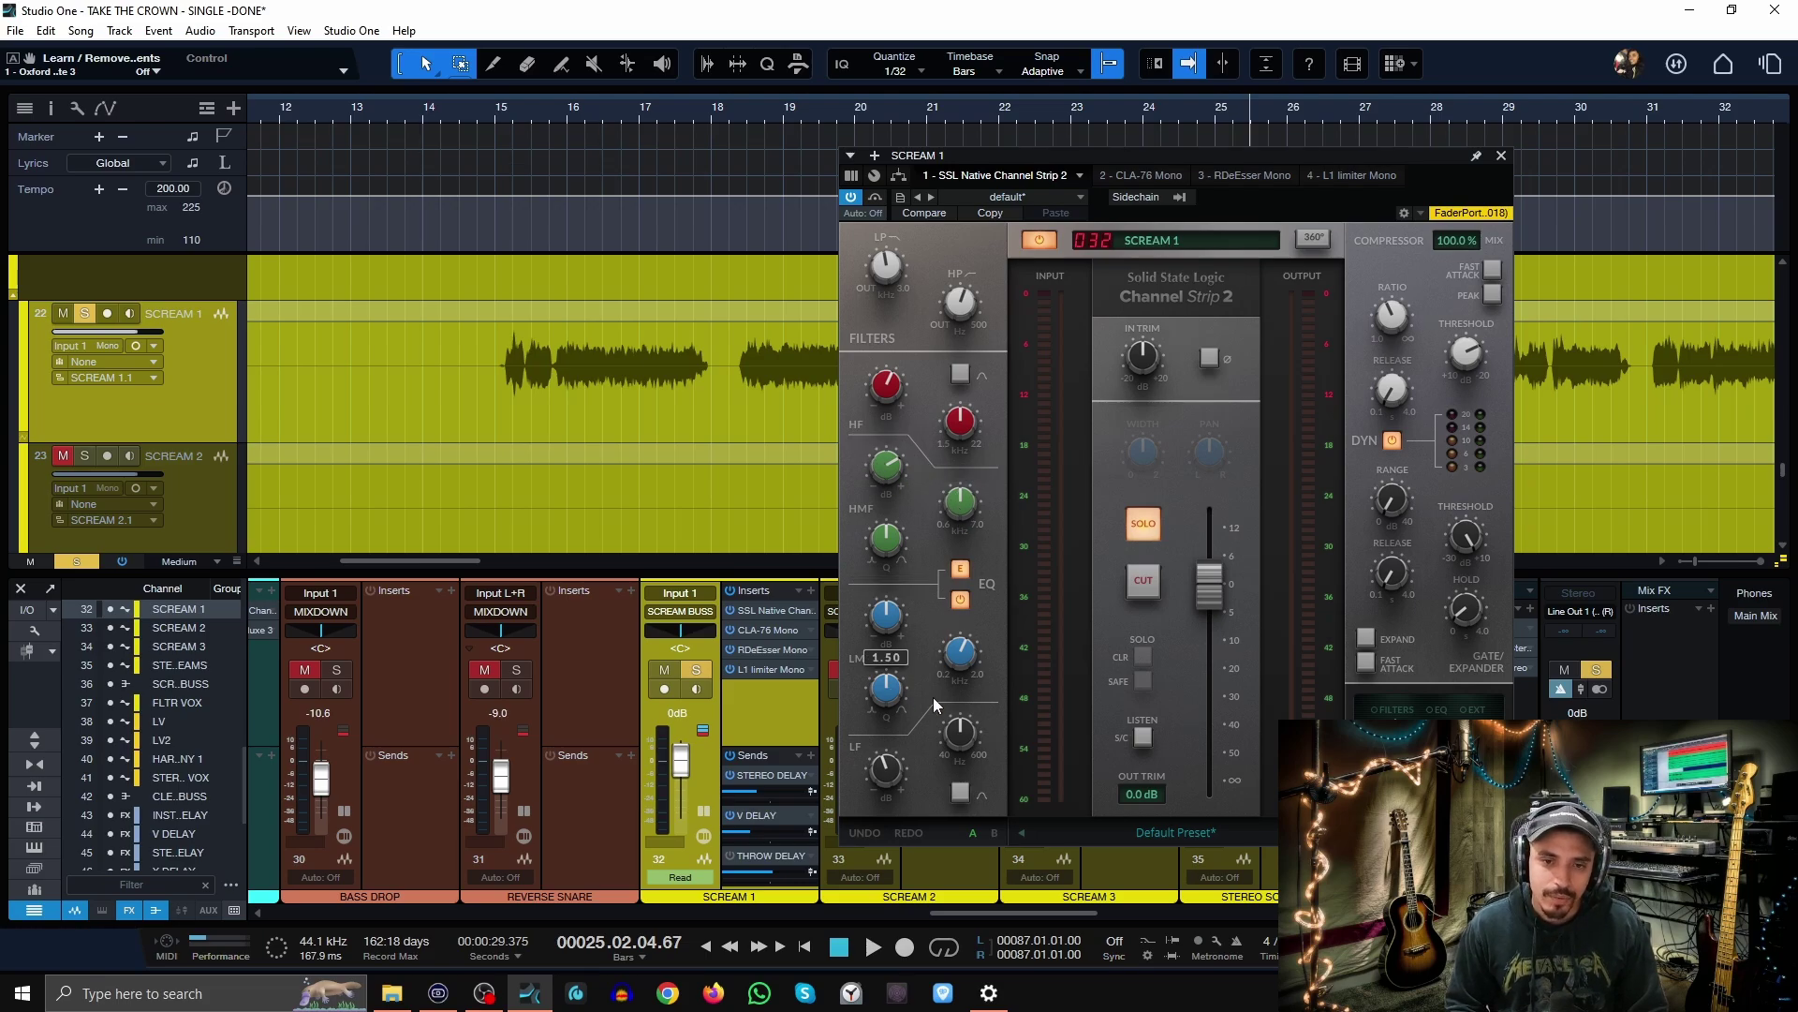
{"action": "mouse_move", "coordinate": [870, 709]}
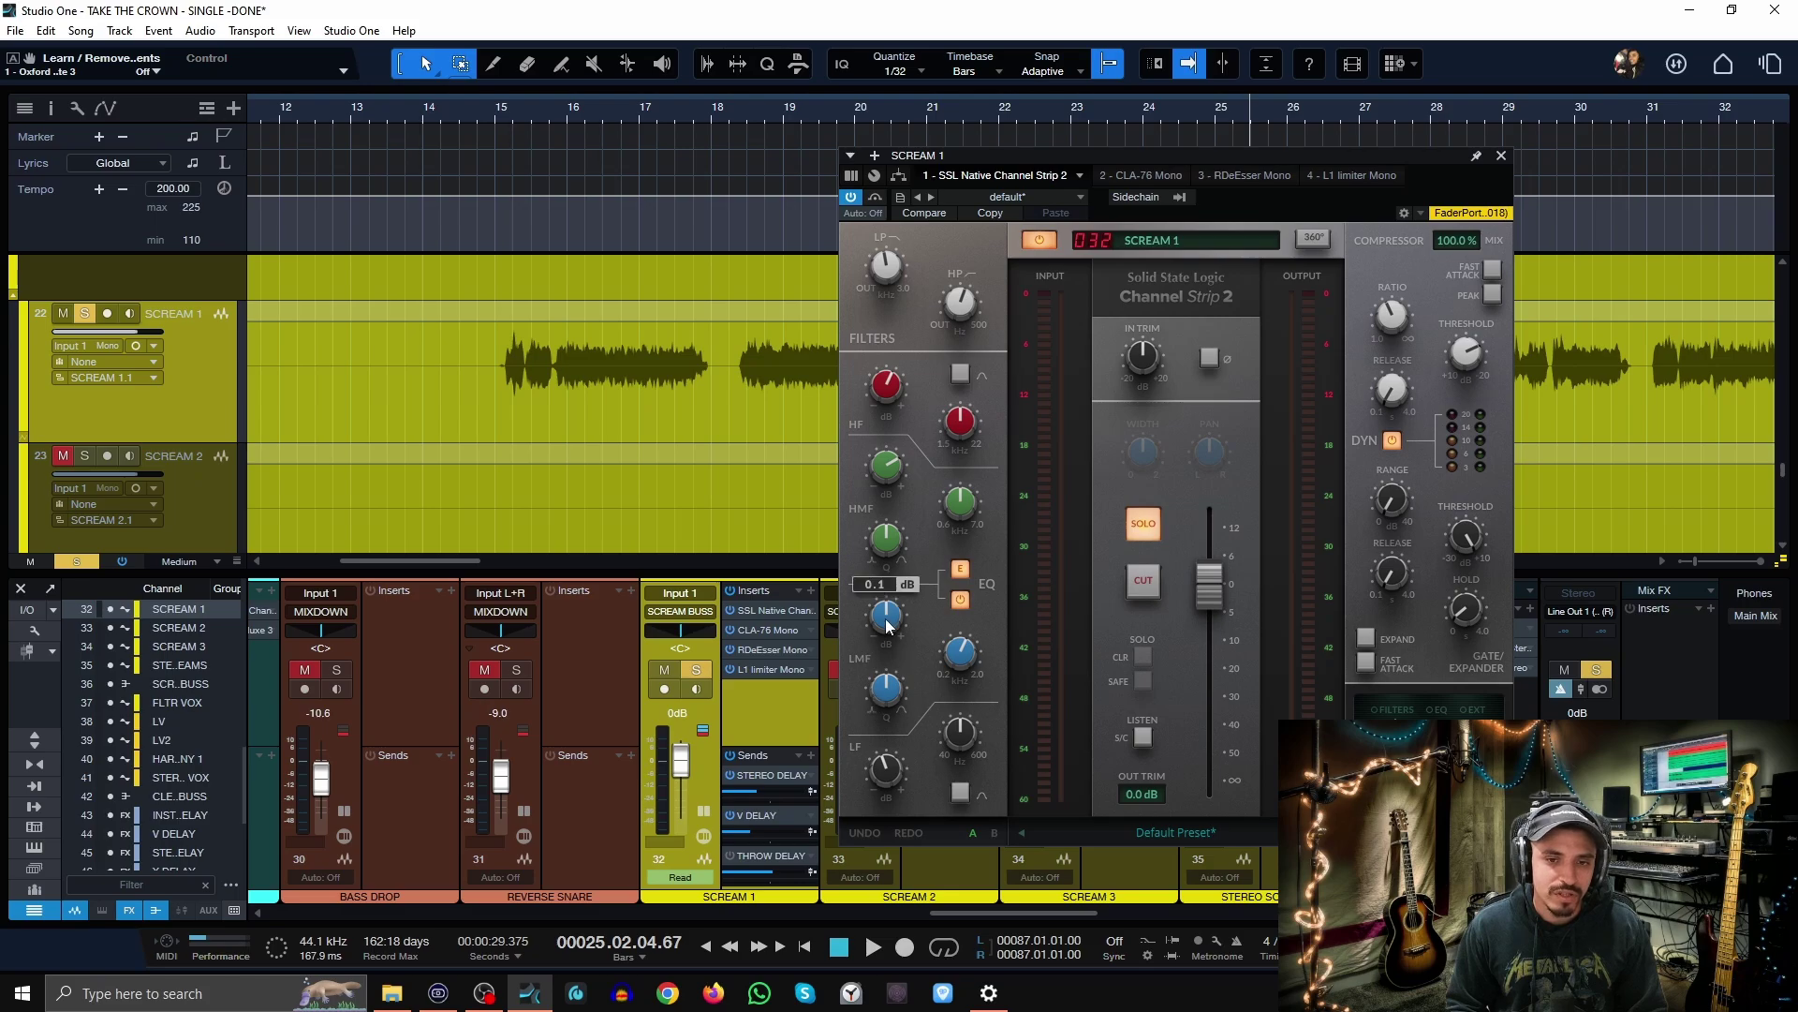
{"action": "mouse_move", "coordinate": [982, 631]}
{"action": "mouse_move", "coordinate": [964, 740]}
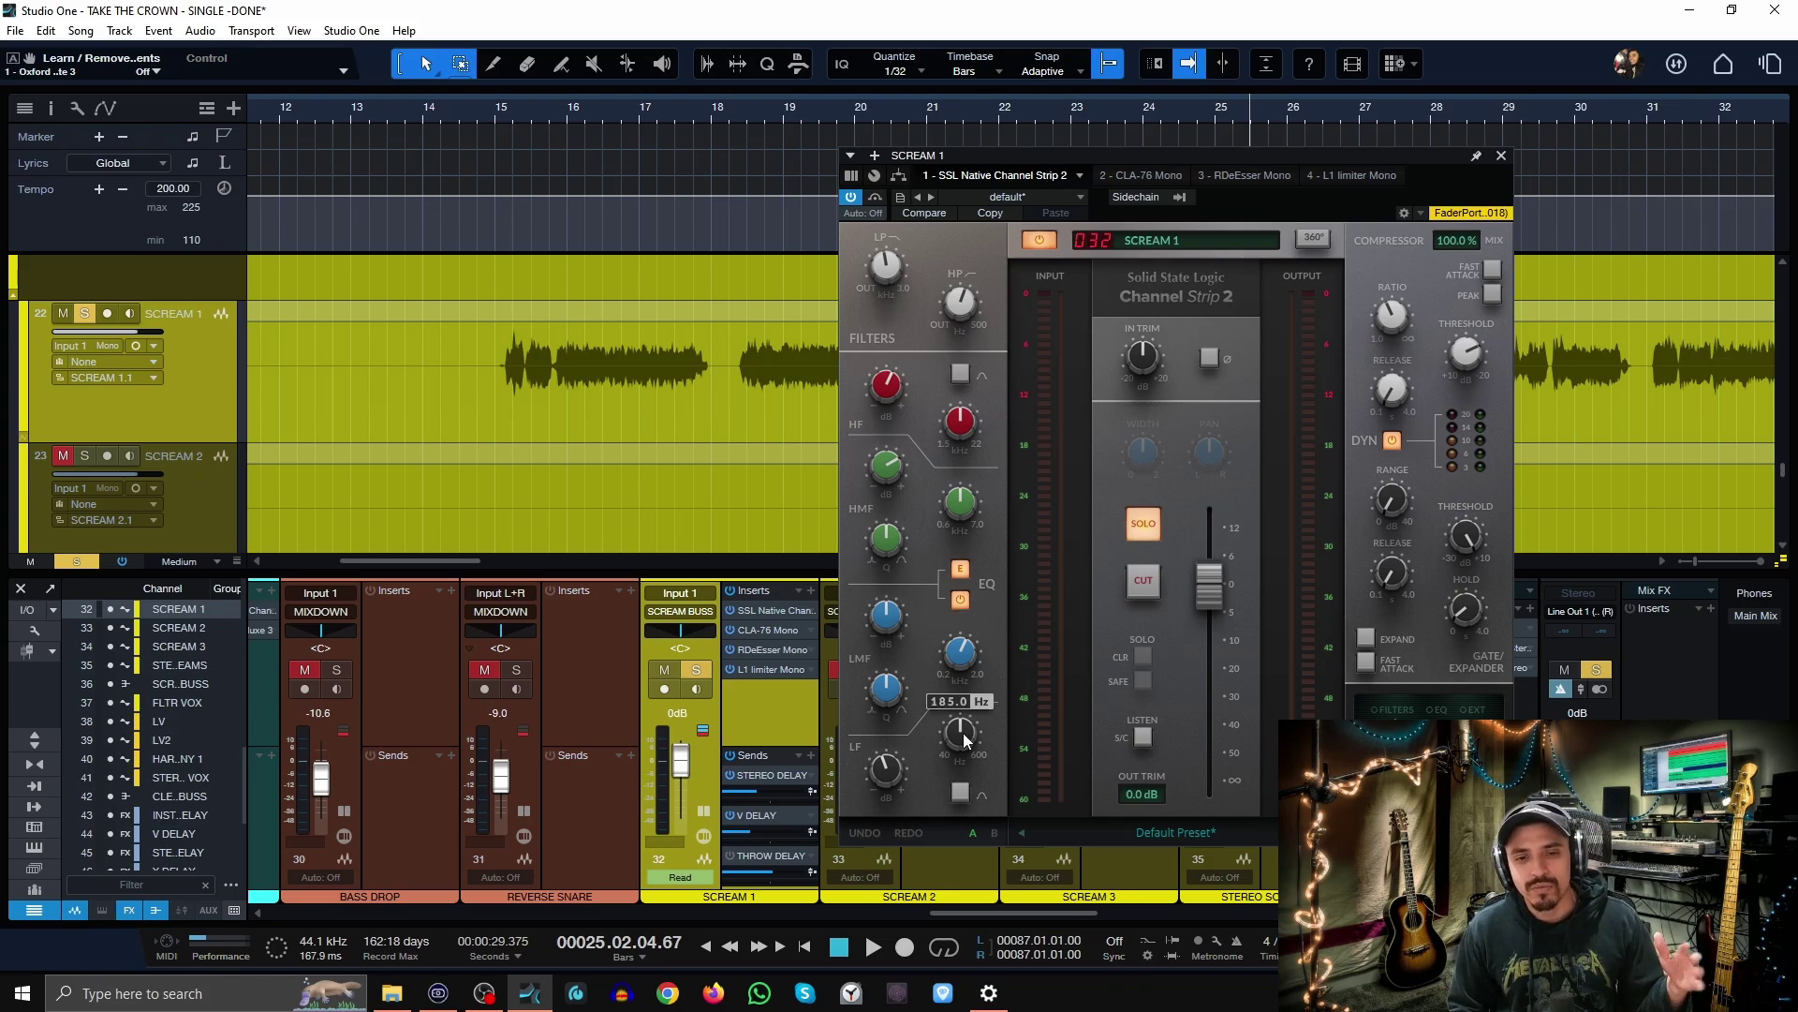
{"action": "mouse_move", "coordinate": [878, 775]}
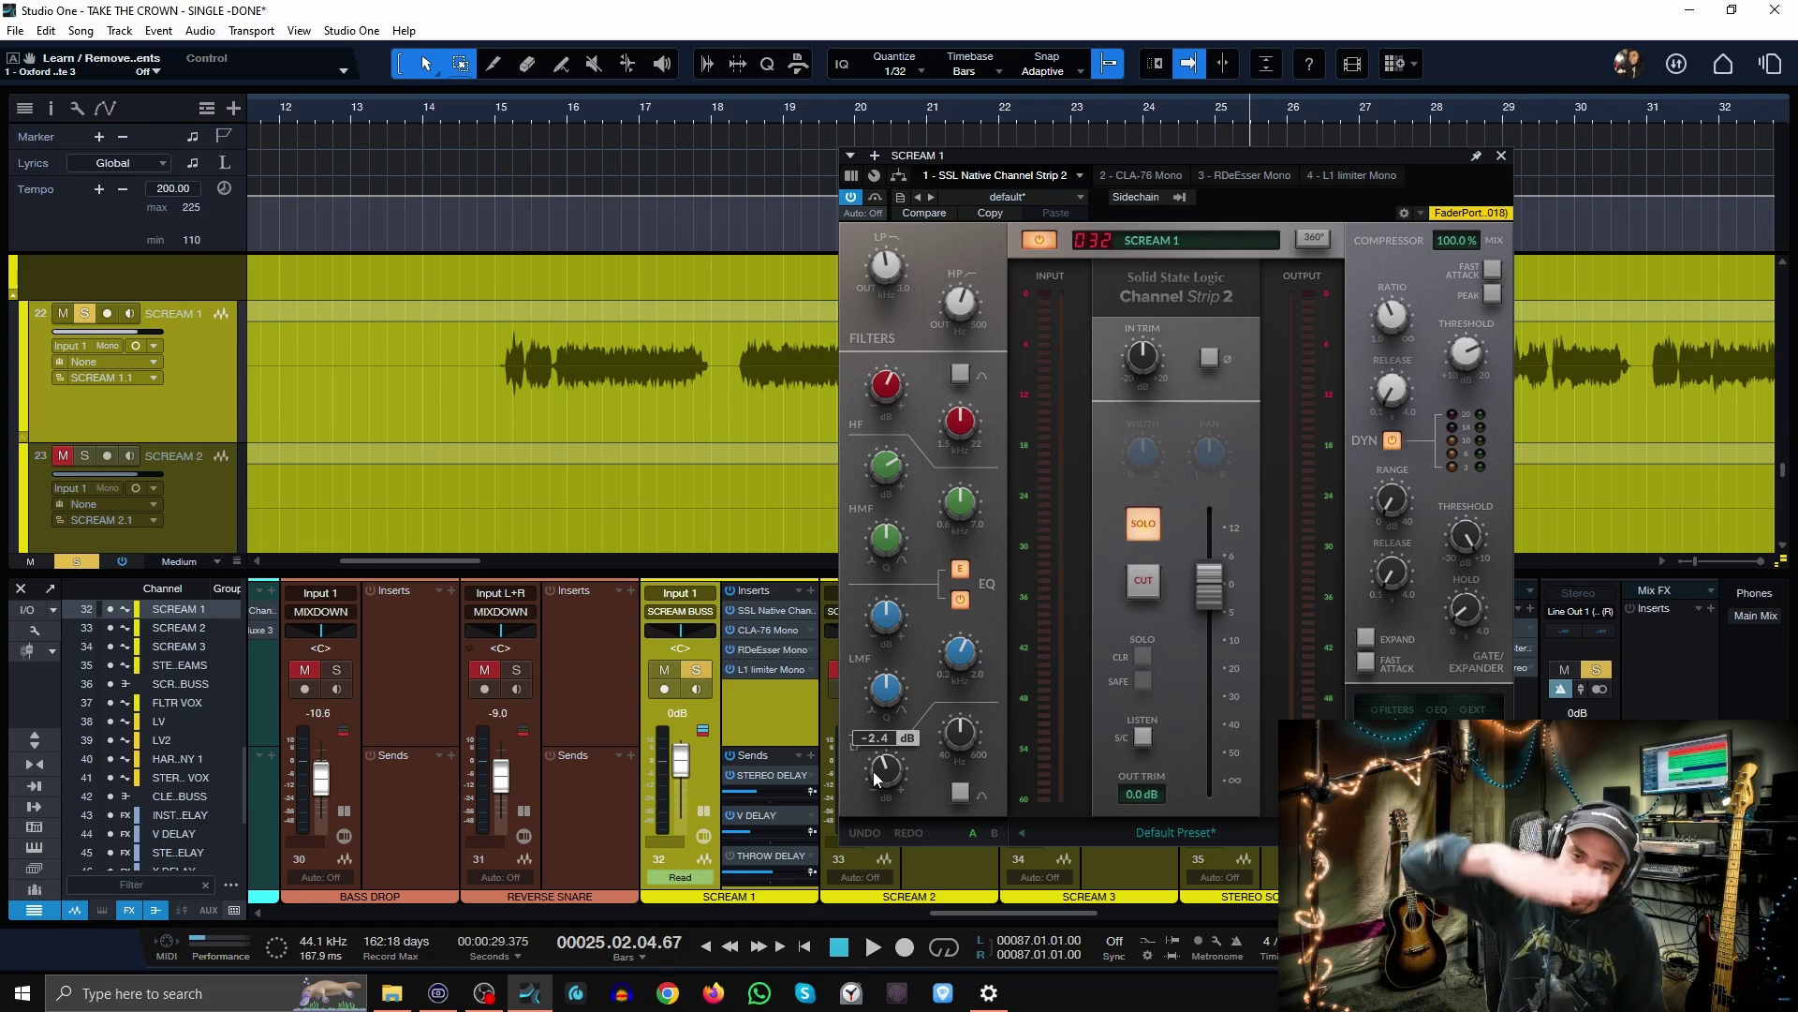
- Play SCREAM 1 from bar 14 while examining the channel strip's compressor and gate settings and gain-reduction meter
{"action": "left_click", "coordinate": [478, 115]}
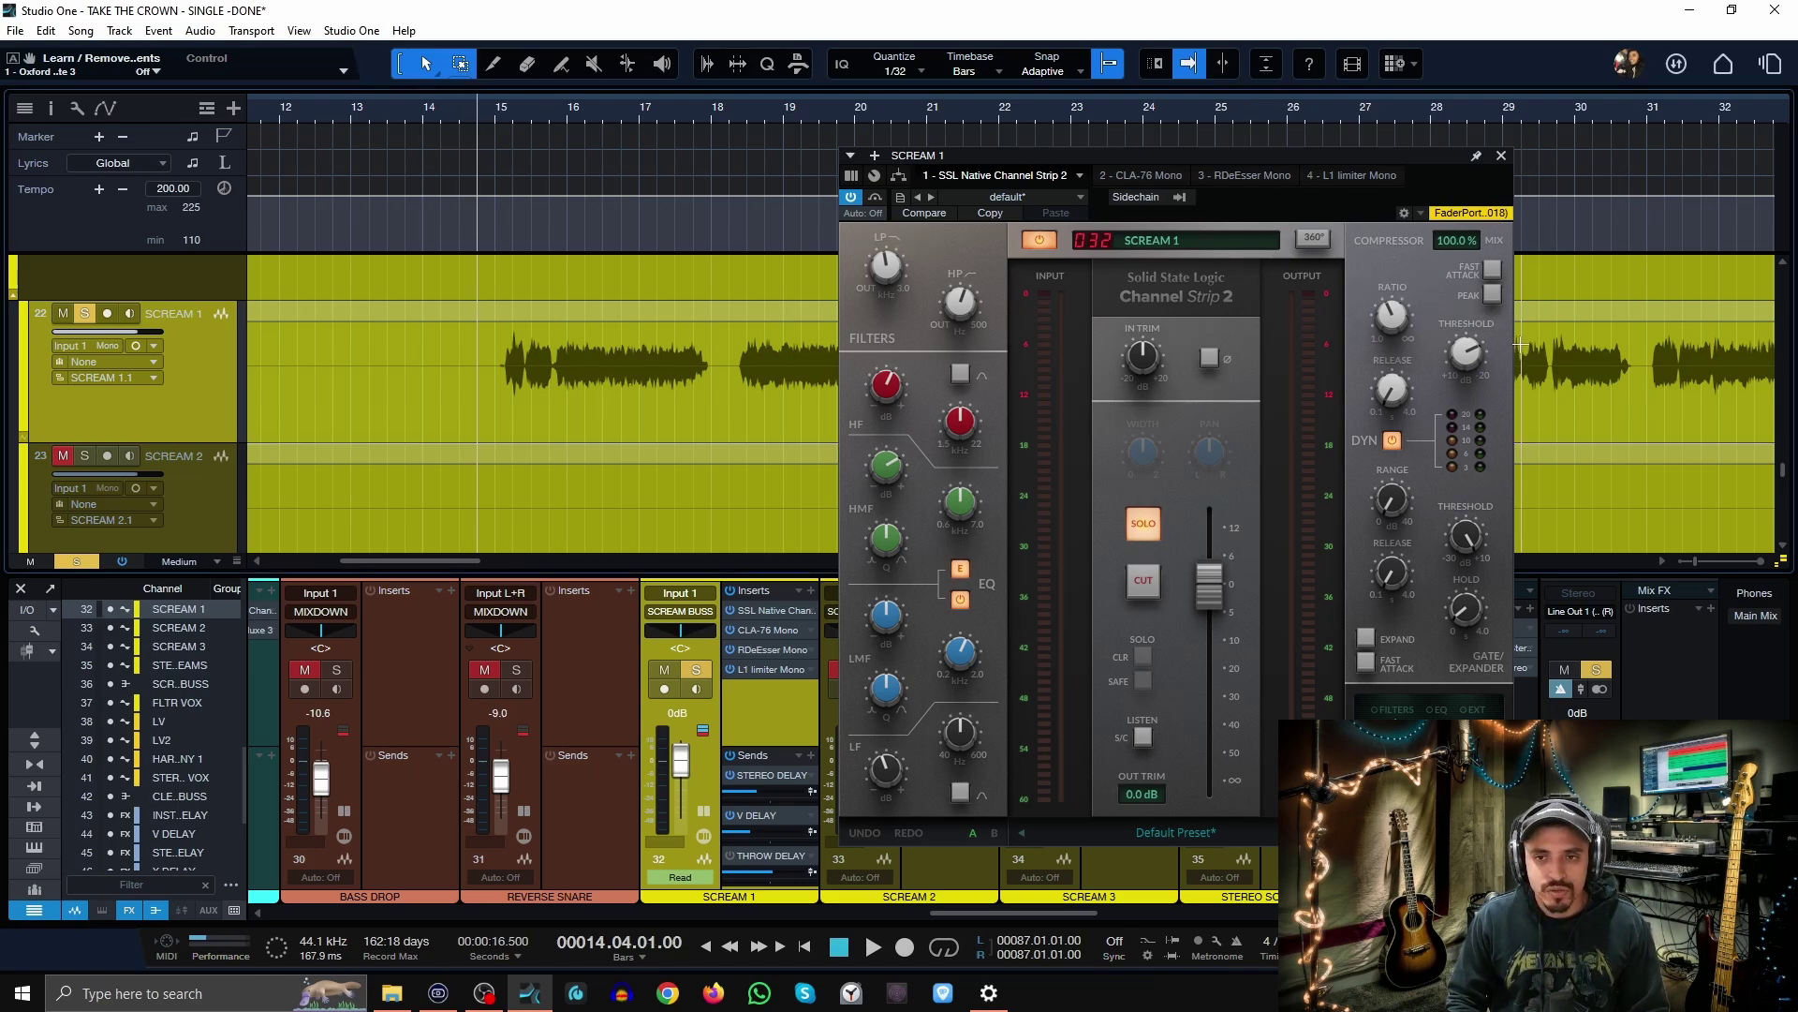
{"action": "mouse_move", "coordinate": [1390, 398]}
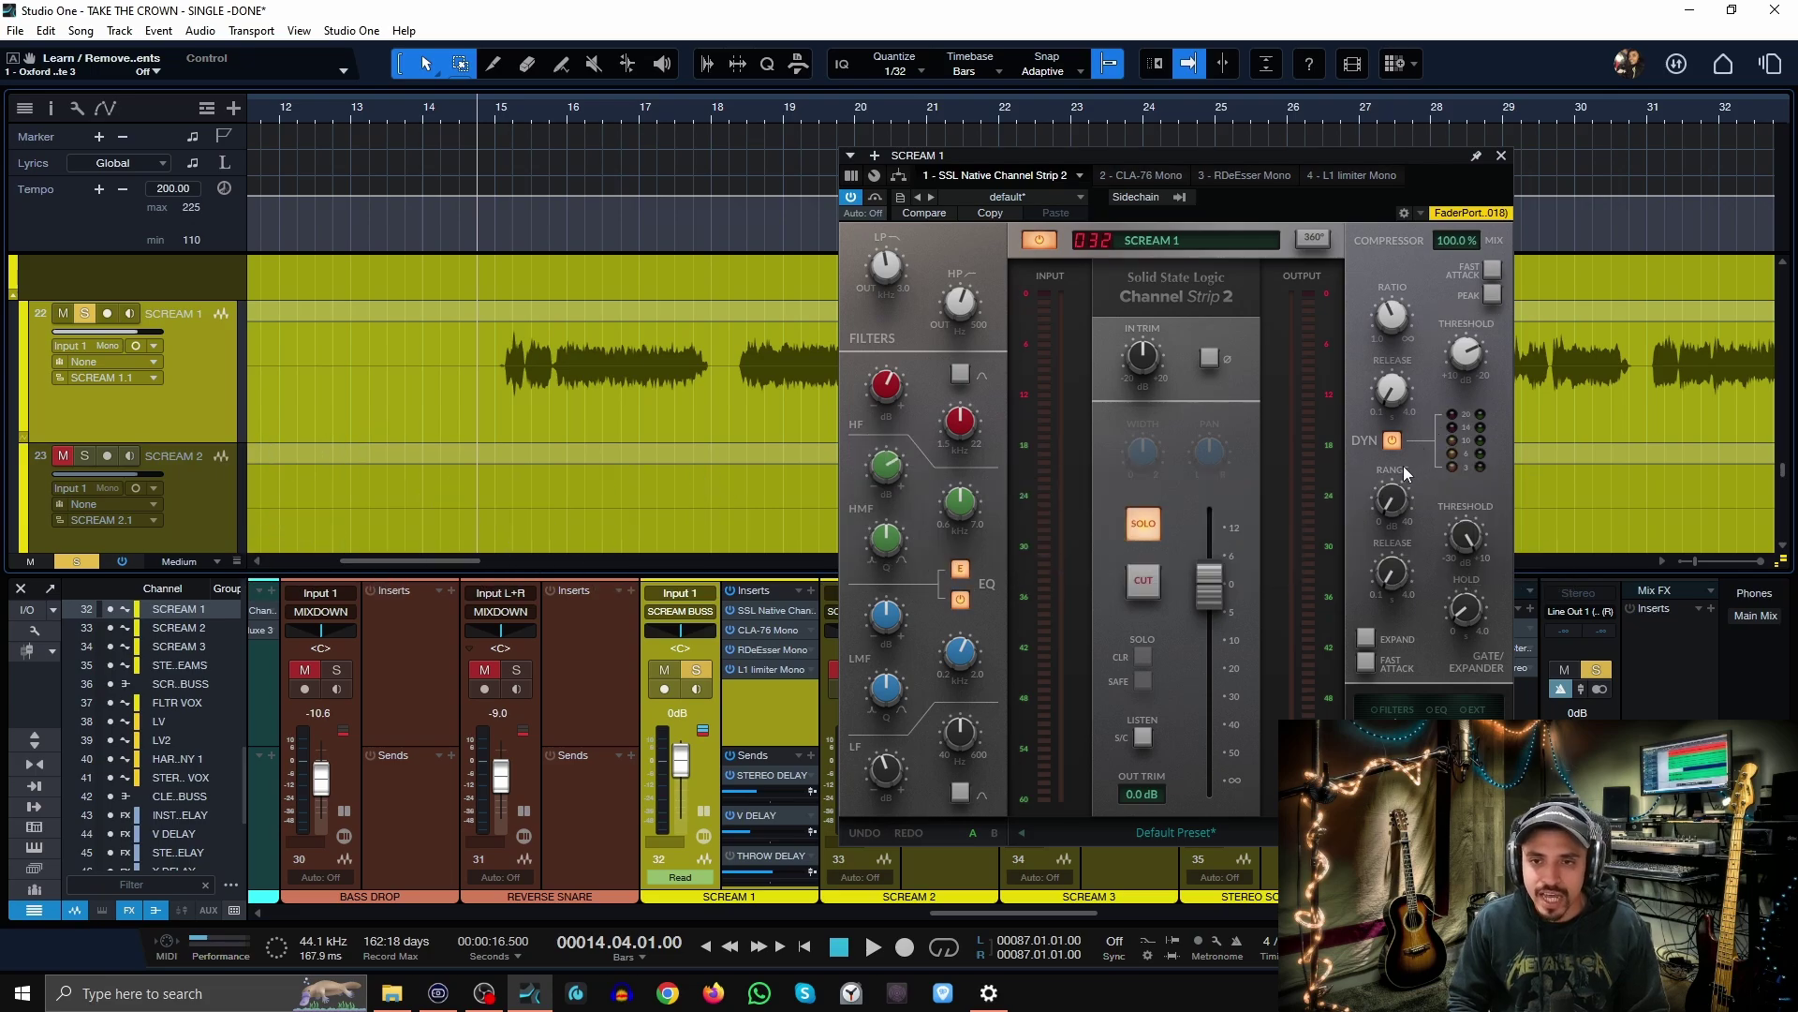
{"action": "mouse_move", "coordinate": [1387, 498]}
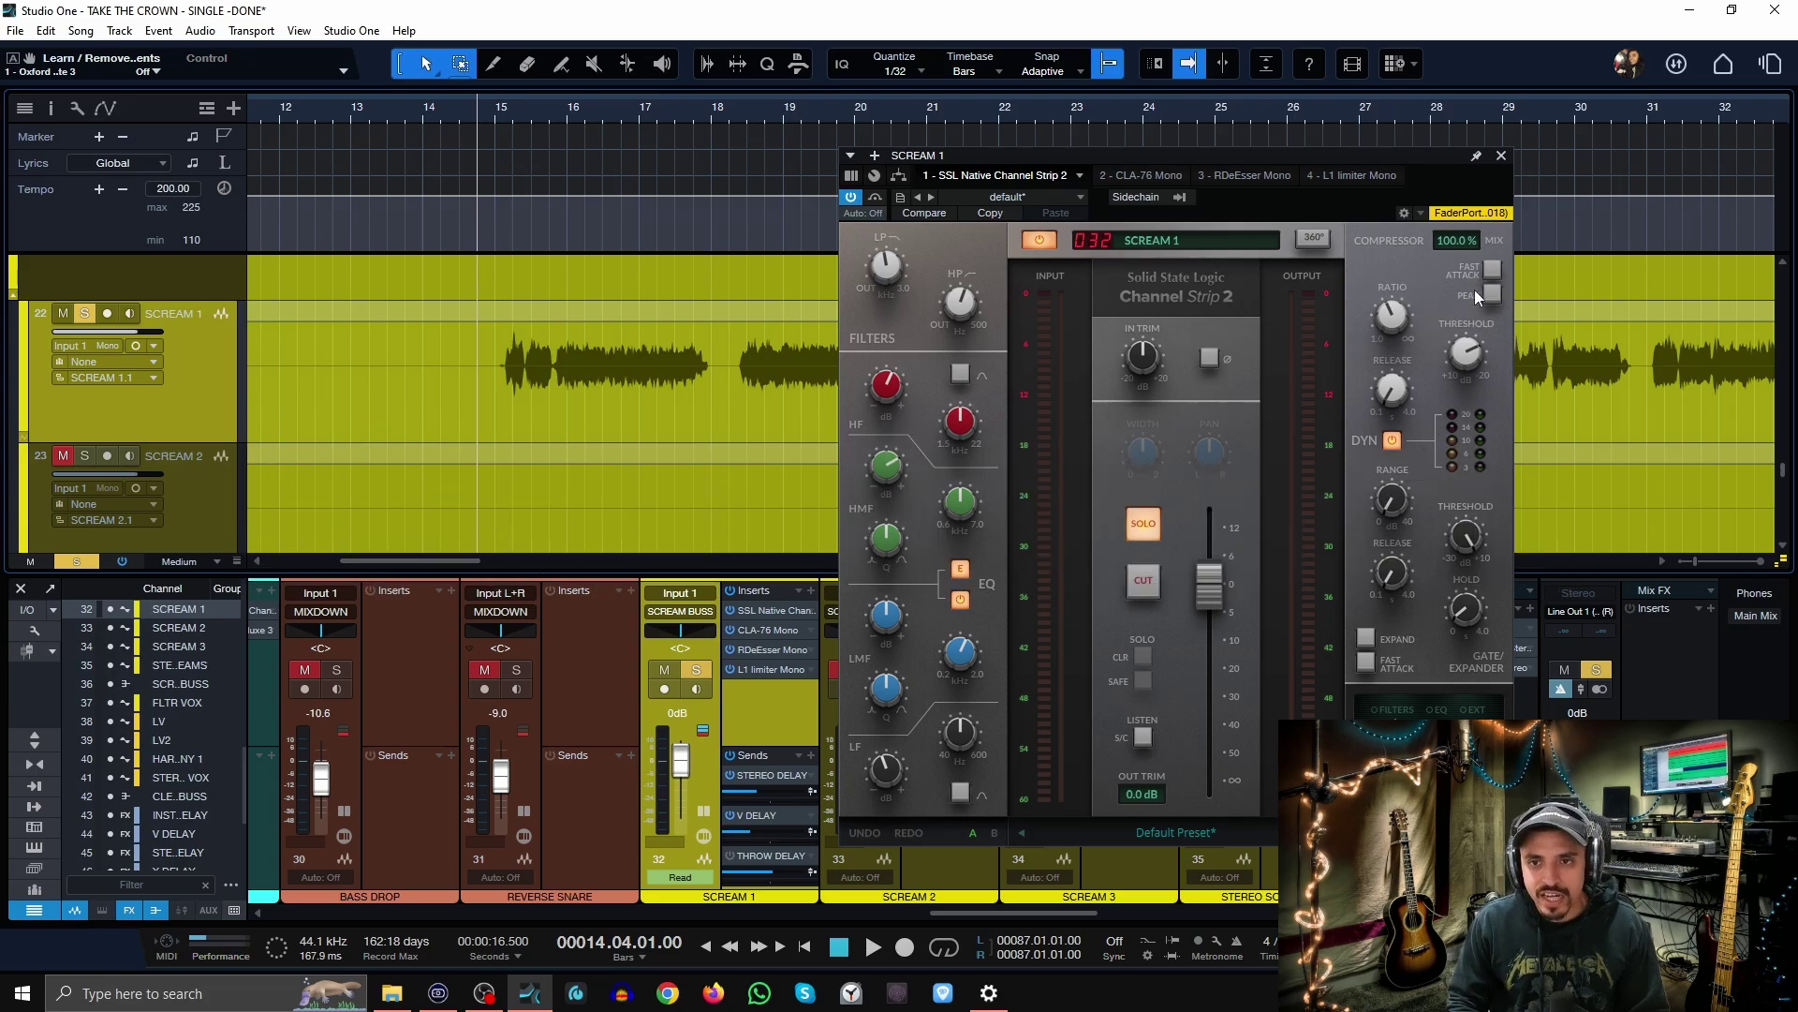
{"action": "key", "text": "space"}
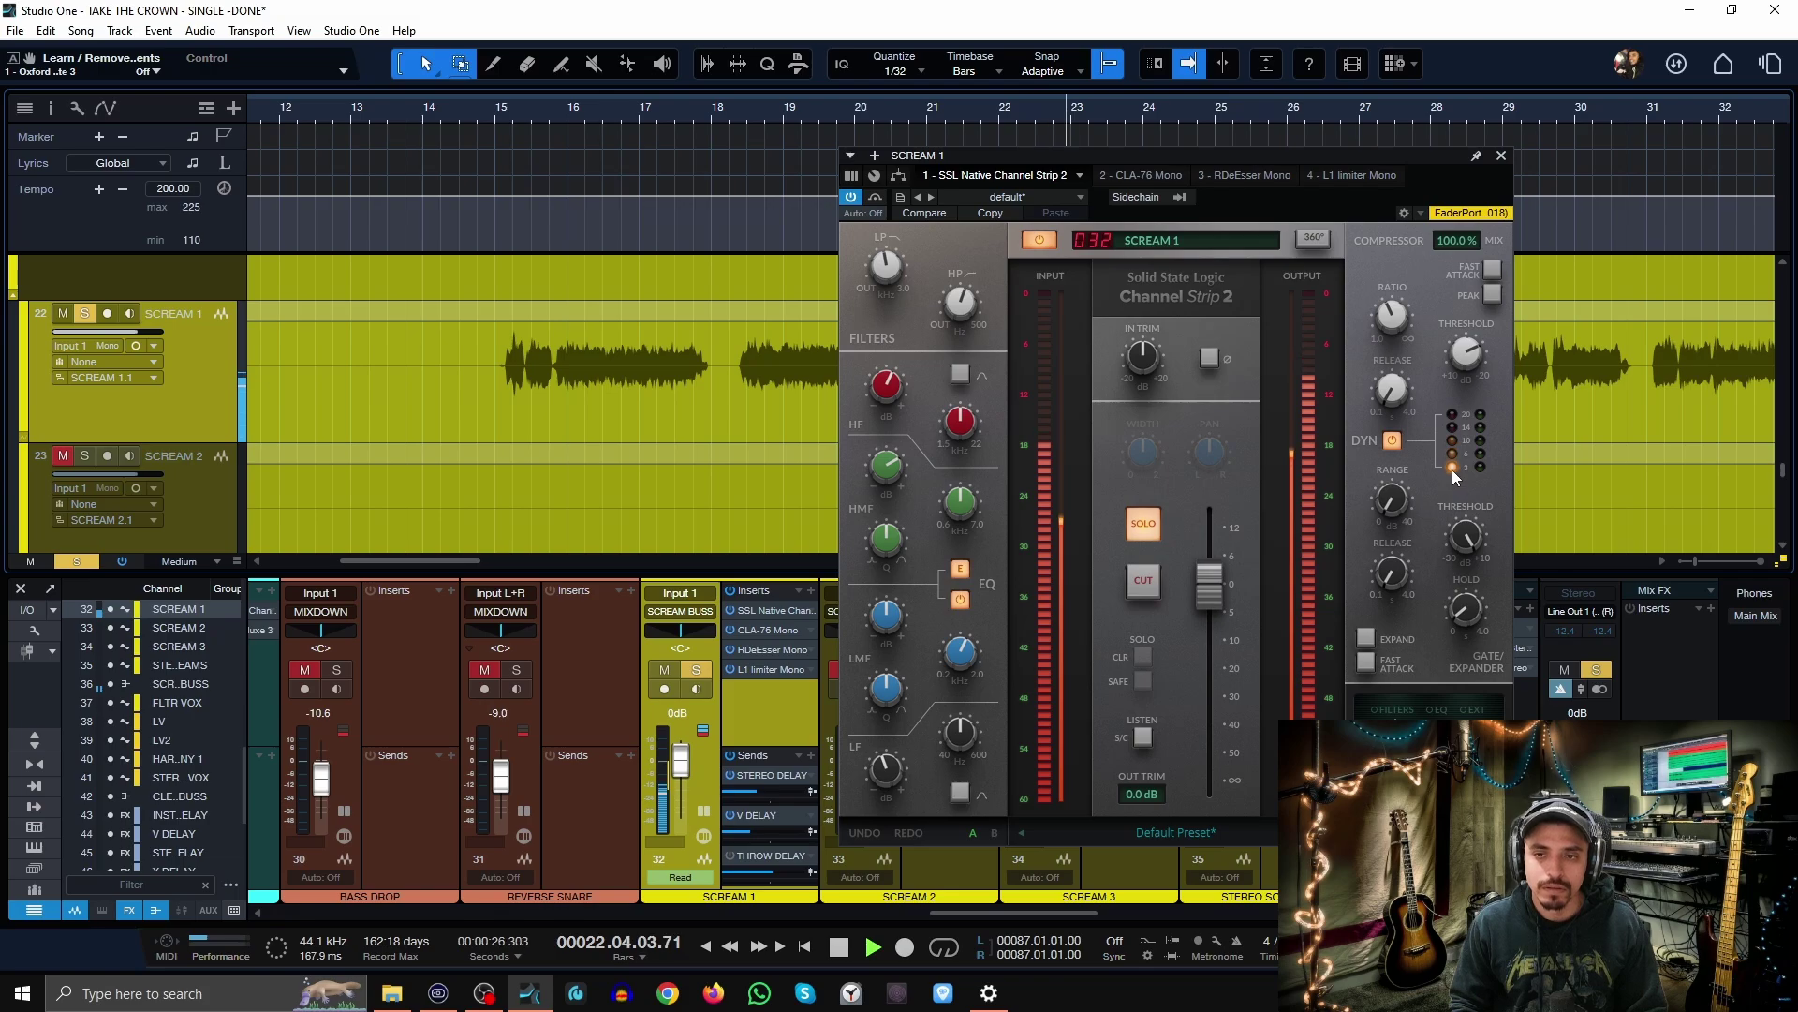
{"action": "key", "text": "space"}
- Play SCREAM 1 from bar 15 with the SSL Native Channel Strip 2 bypassed for comparison, and re-enable it
{"action": "left_click", "coordinate": [495, 104]}
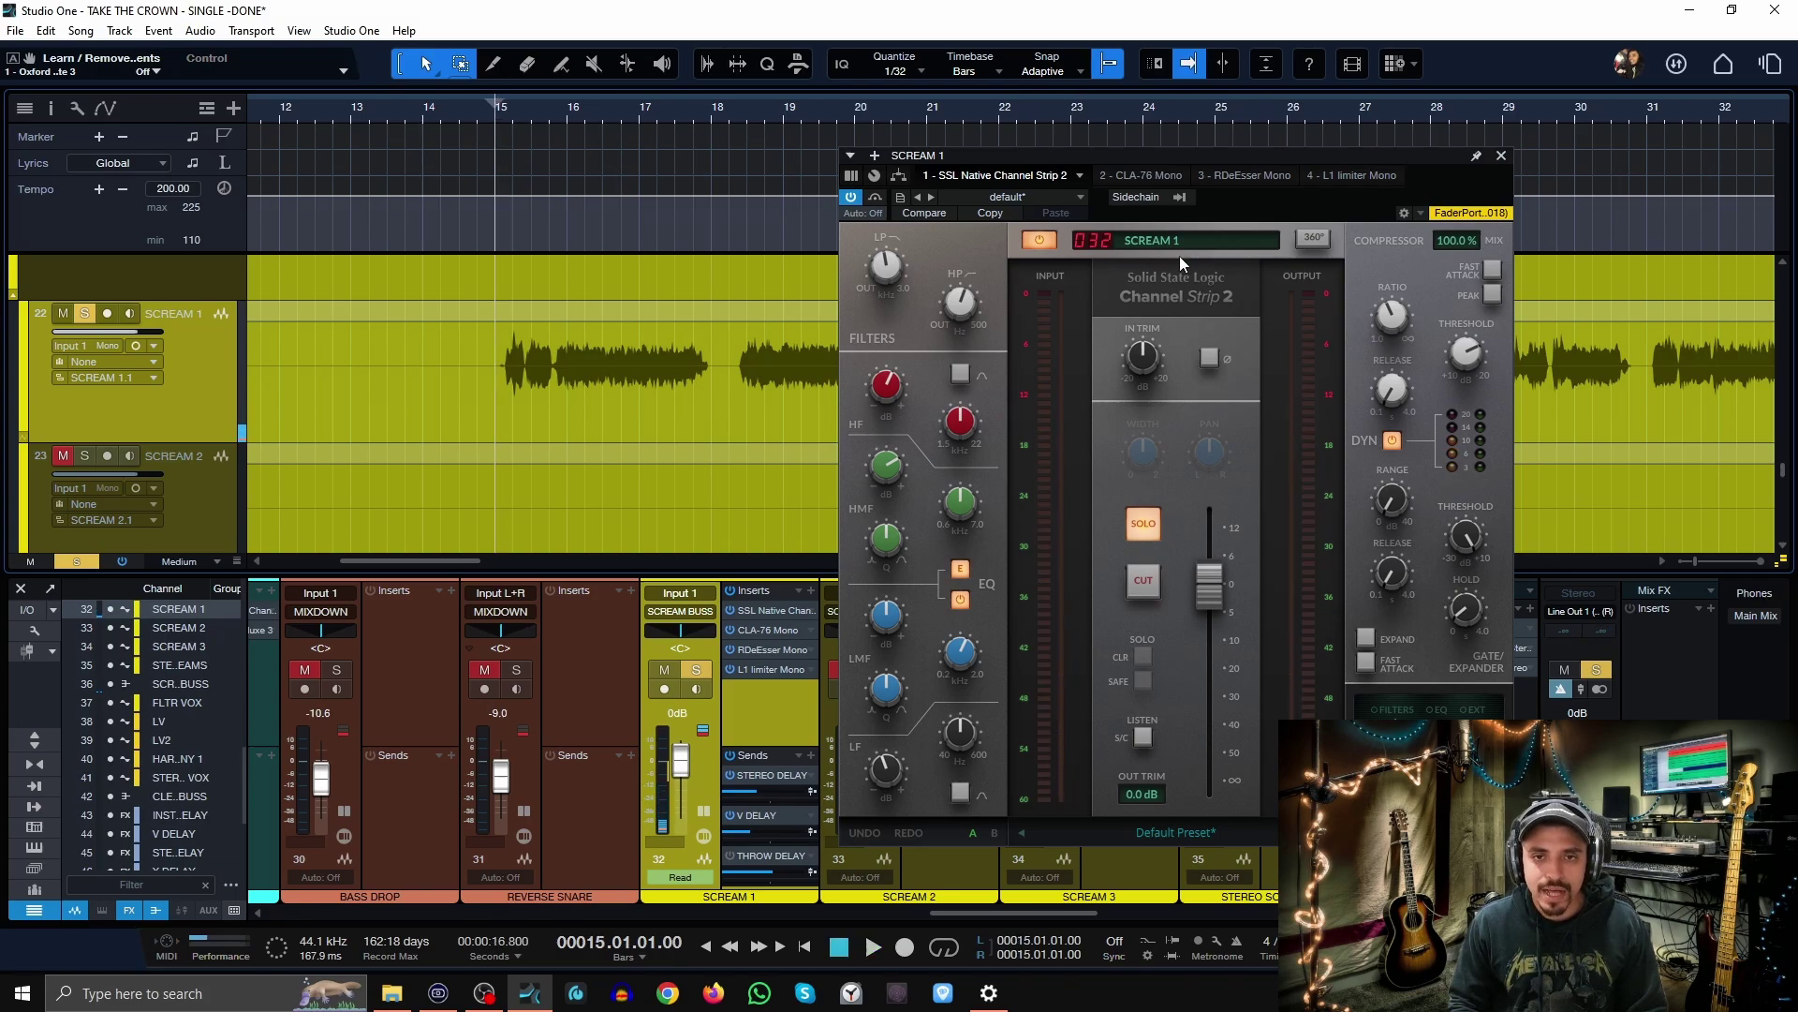
{"action": "left_click", "coordinate": [1040, 240]}
{"action": "key", "text": "space"}
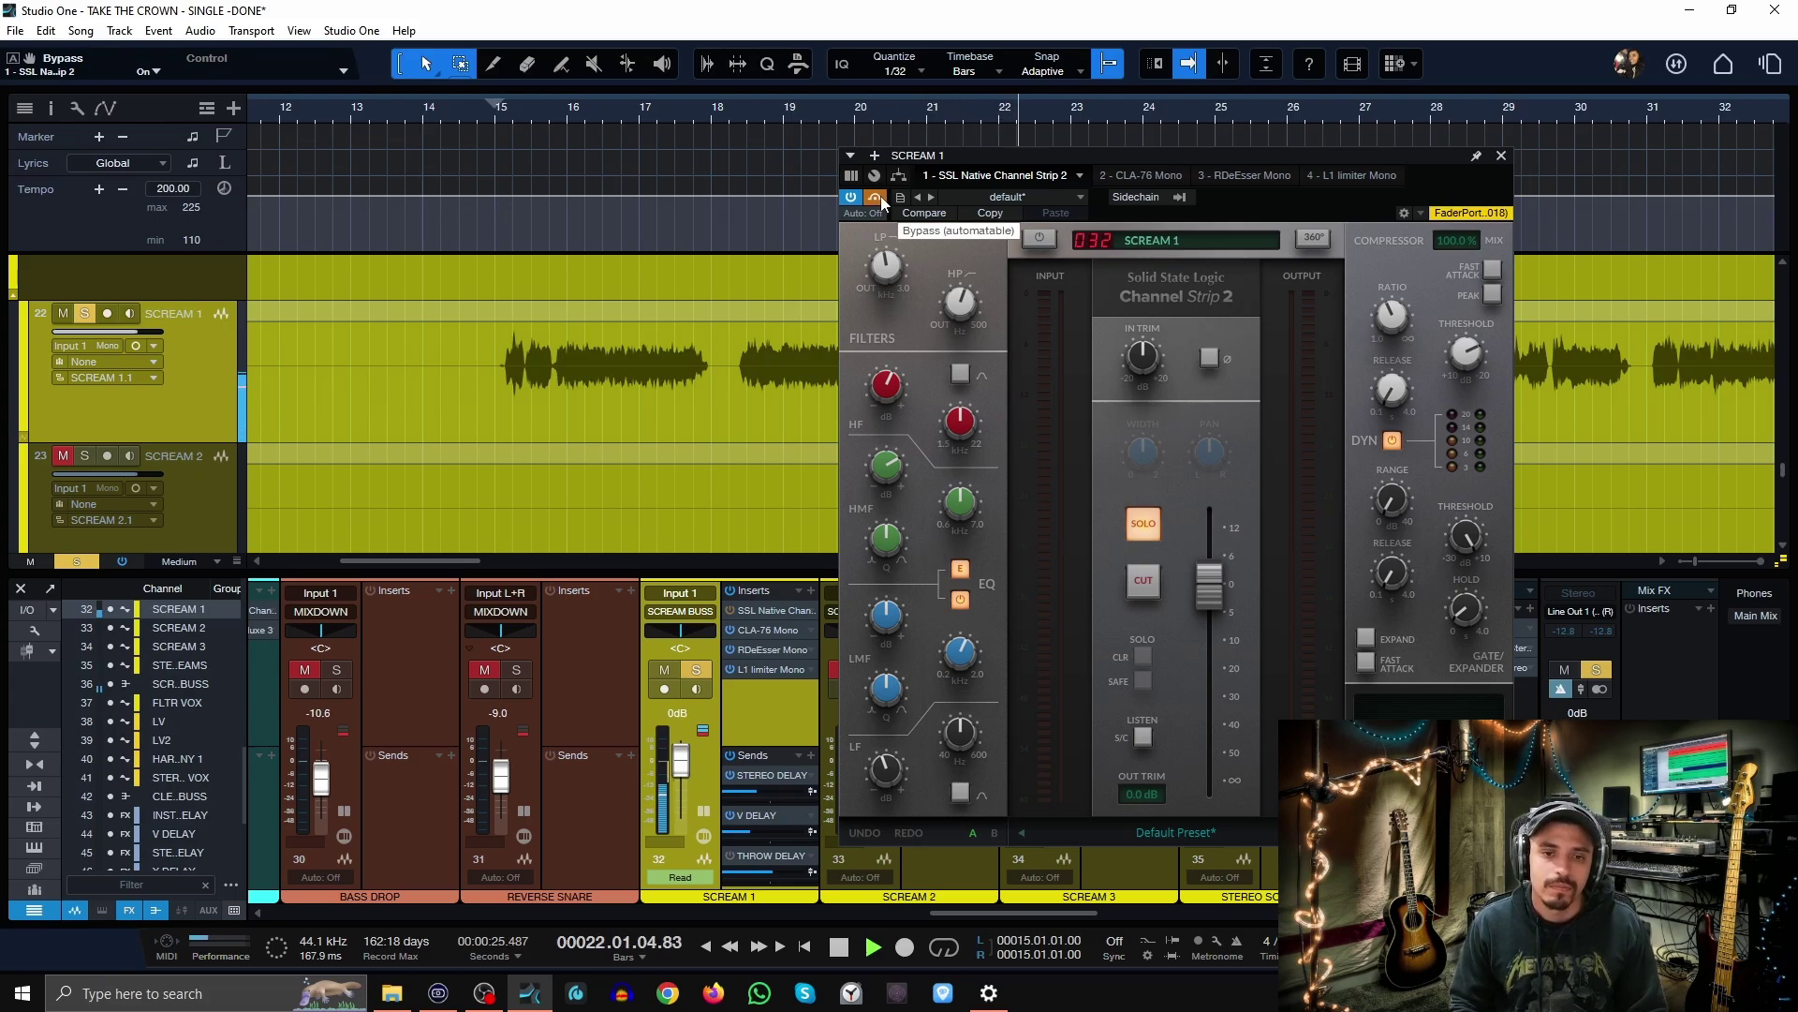
{"action": "key", "text": "space"}
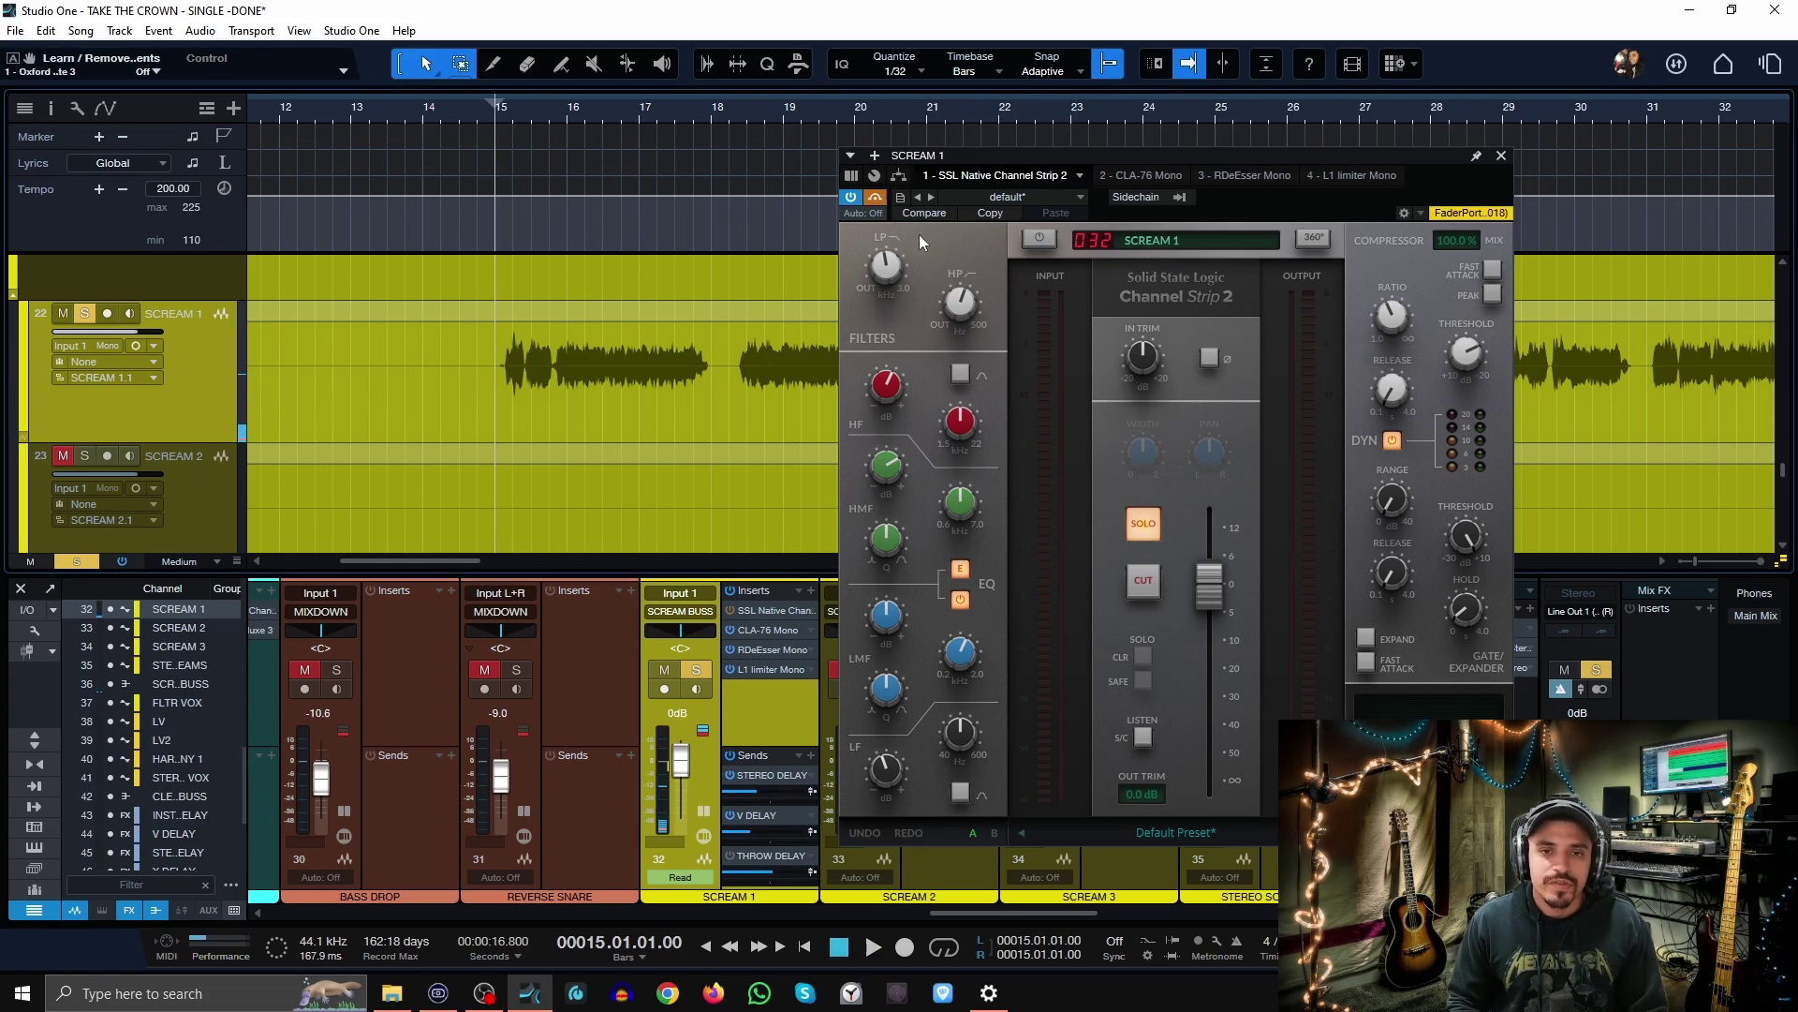
{"action": "left_click", "coordinate": [875, 199]}
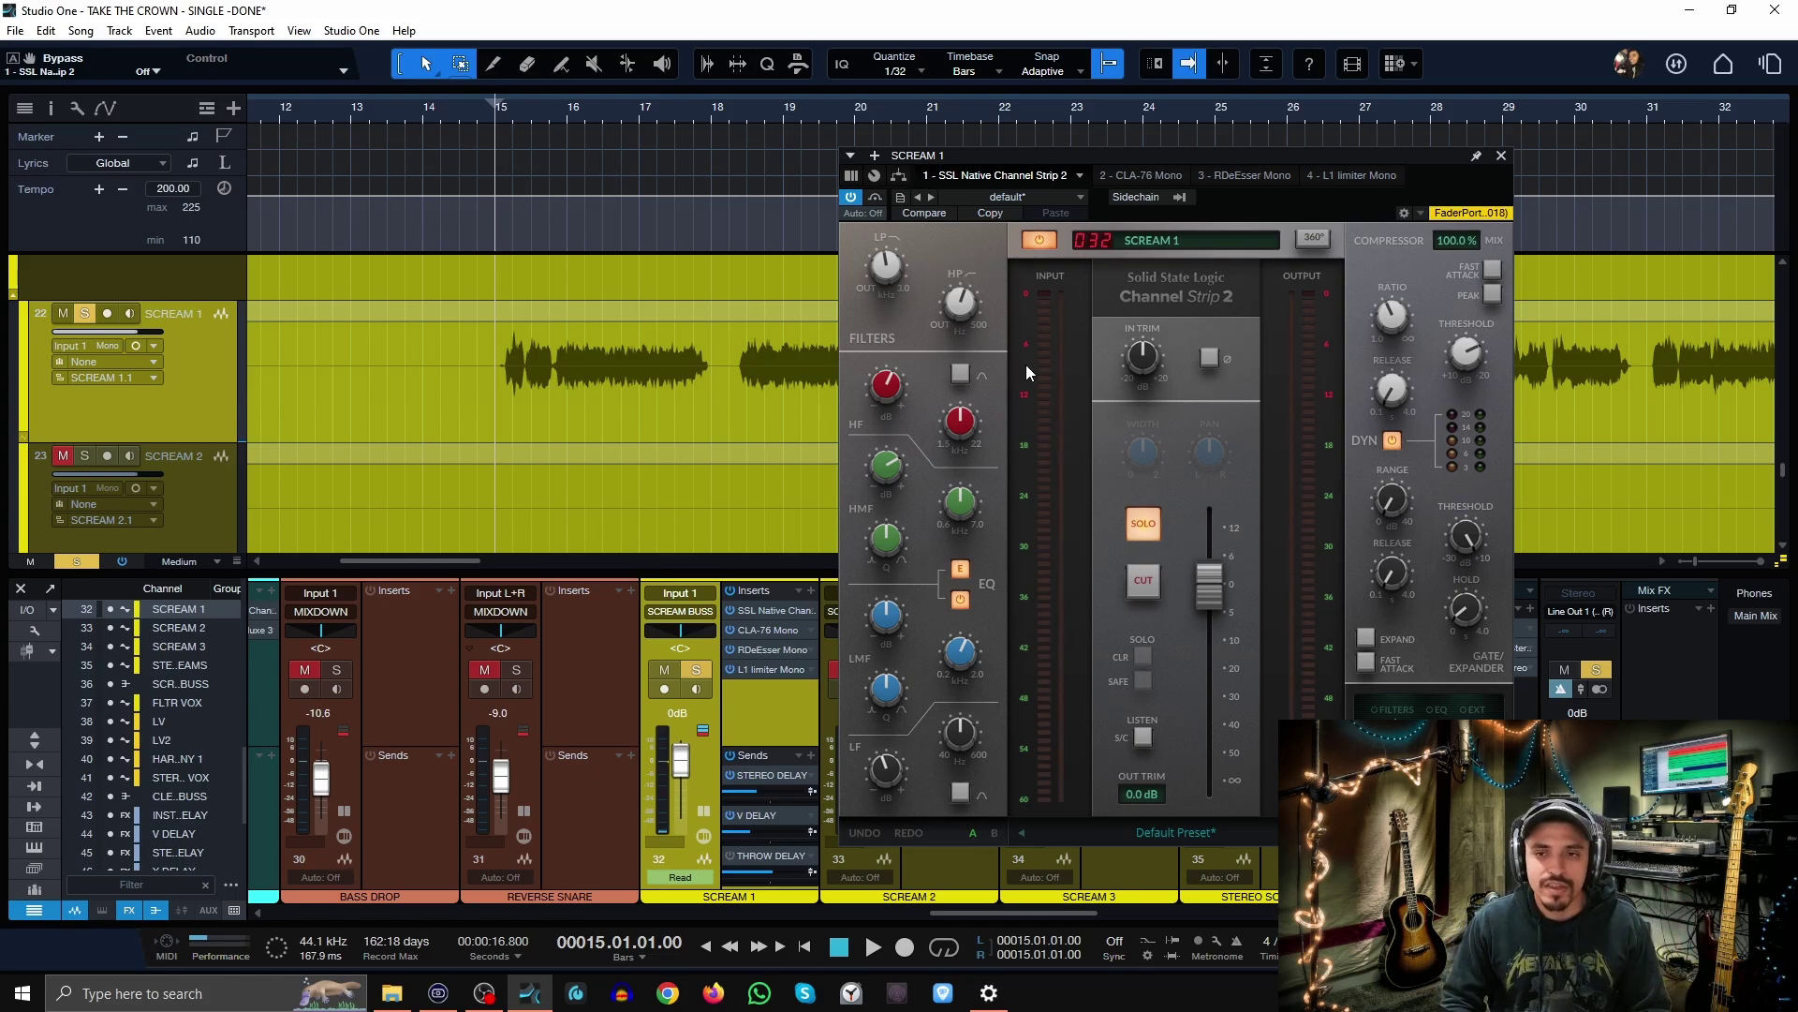
- Compare the CLA-76 Mono on SCREAM 1 with its channel strip, examining the strip's EQ settings
{"action": "left_click", "coordinate": [761, 628]}
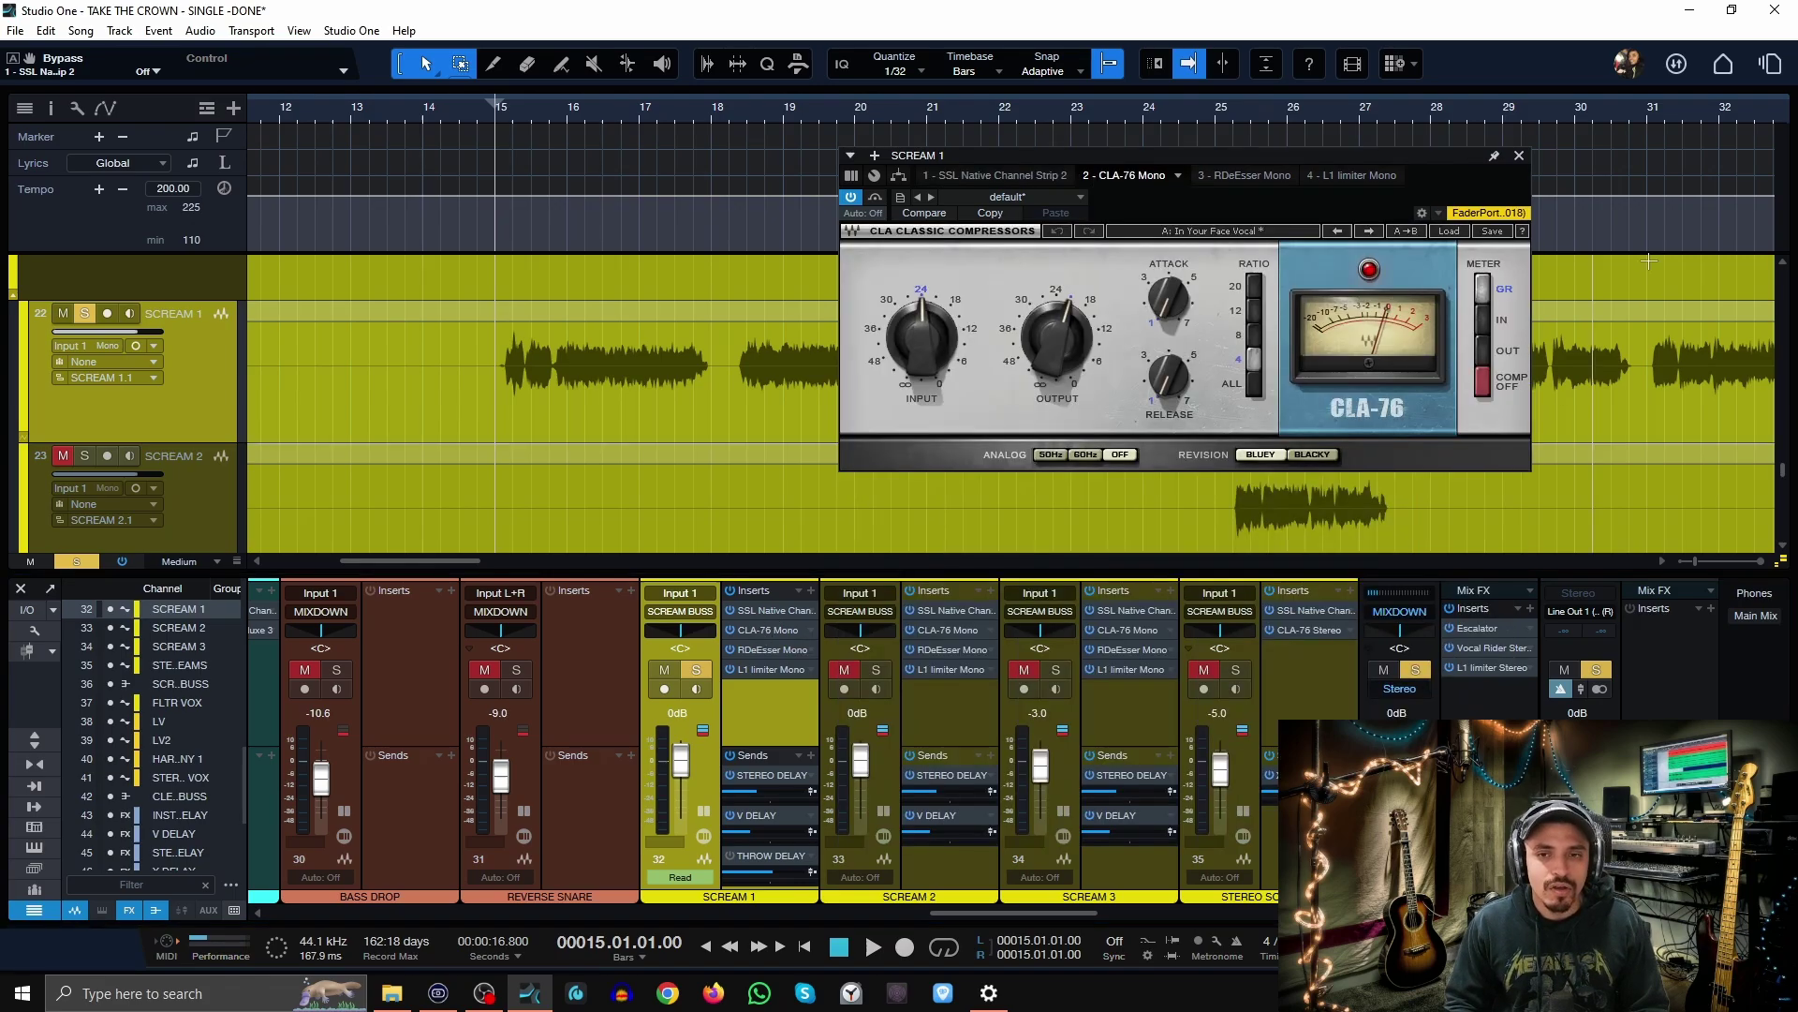
{"action": "left_click", "coordinate": [778, 610]}
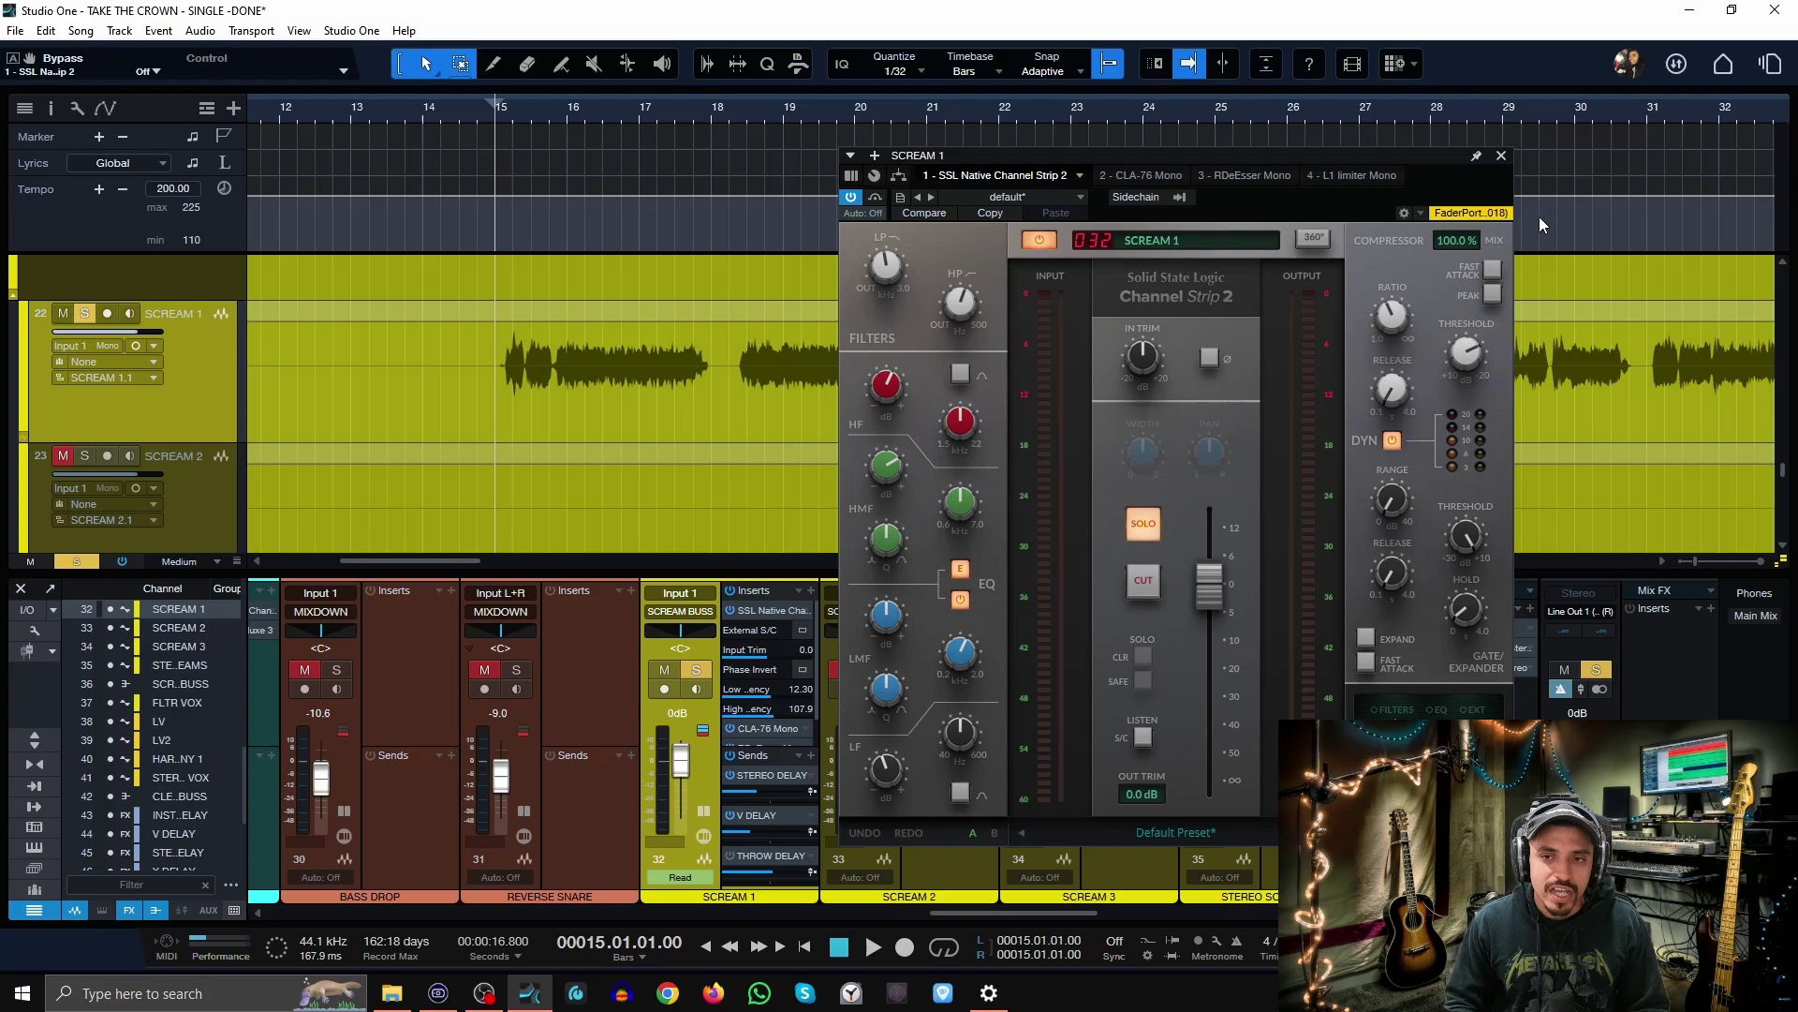
{"action": "left_click", "coordinate": [781, 614]}
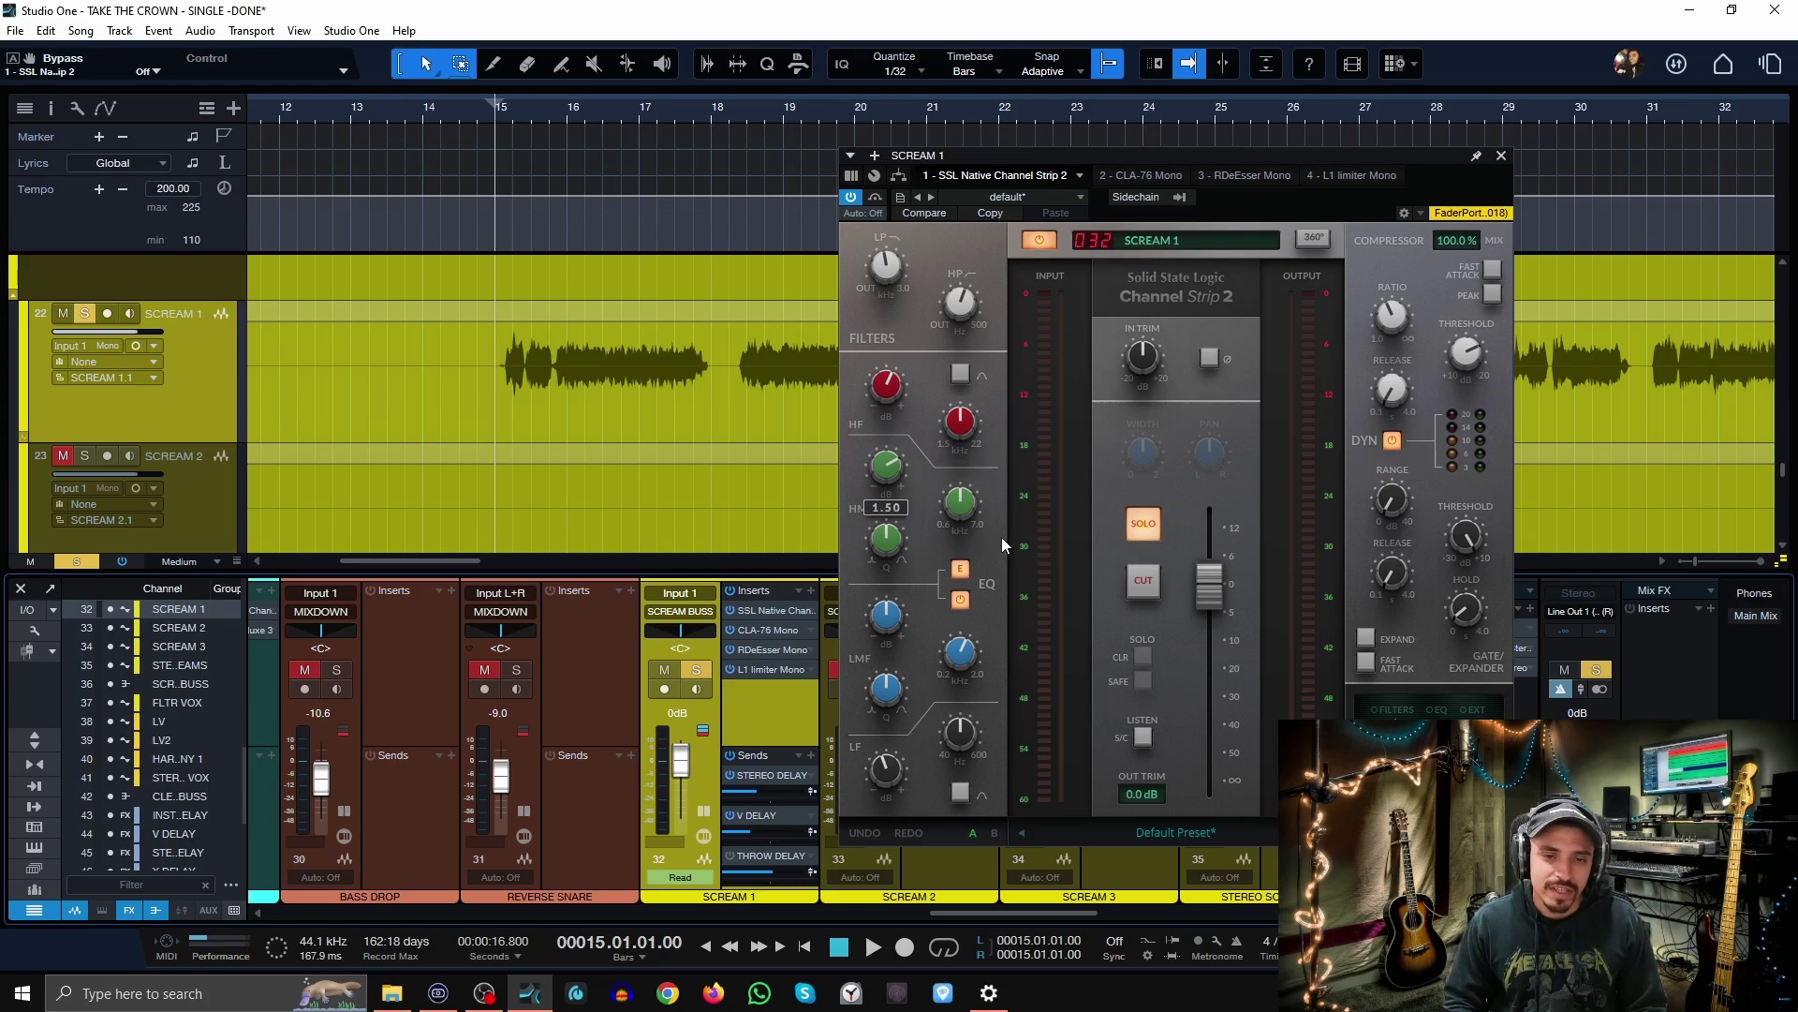
- Unsolo SCREAM 1 and review the insert chains of SCREAM 2, SCREAM 3 and the stereo screams channel
{"action": "key", "text": "s"}
{"action": "left_click", "coordinate": [954, 736]}
{"action": "left_click", "coordinate": [1145, 727]}
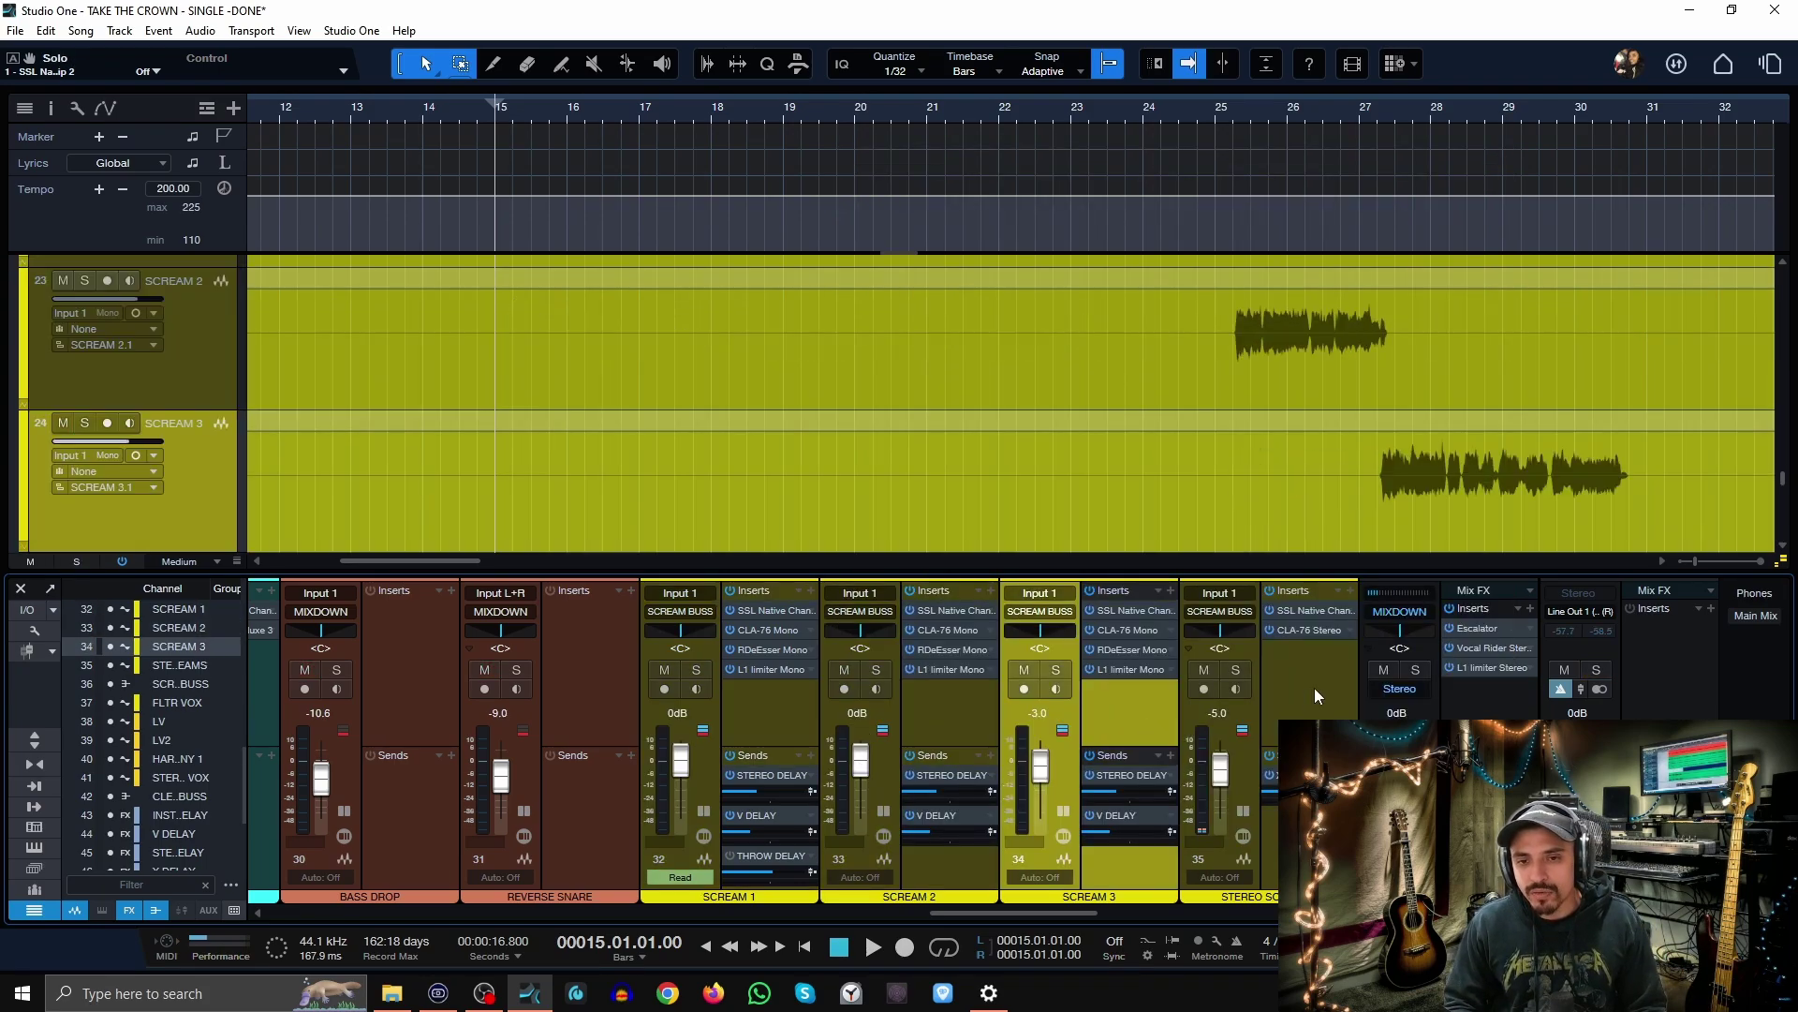
{"action": "left_click", "coordinate": [1313, 688]}
{"action": "left_click", "coordinate": [987, 712]}
{"action": "left_click", "coordinate": [1172, 721]}
{"action": "left_click", "coordinate": [1311, 674]}
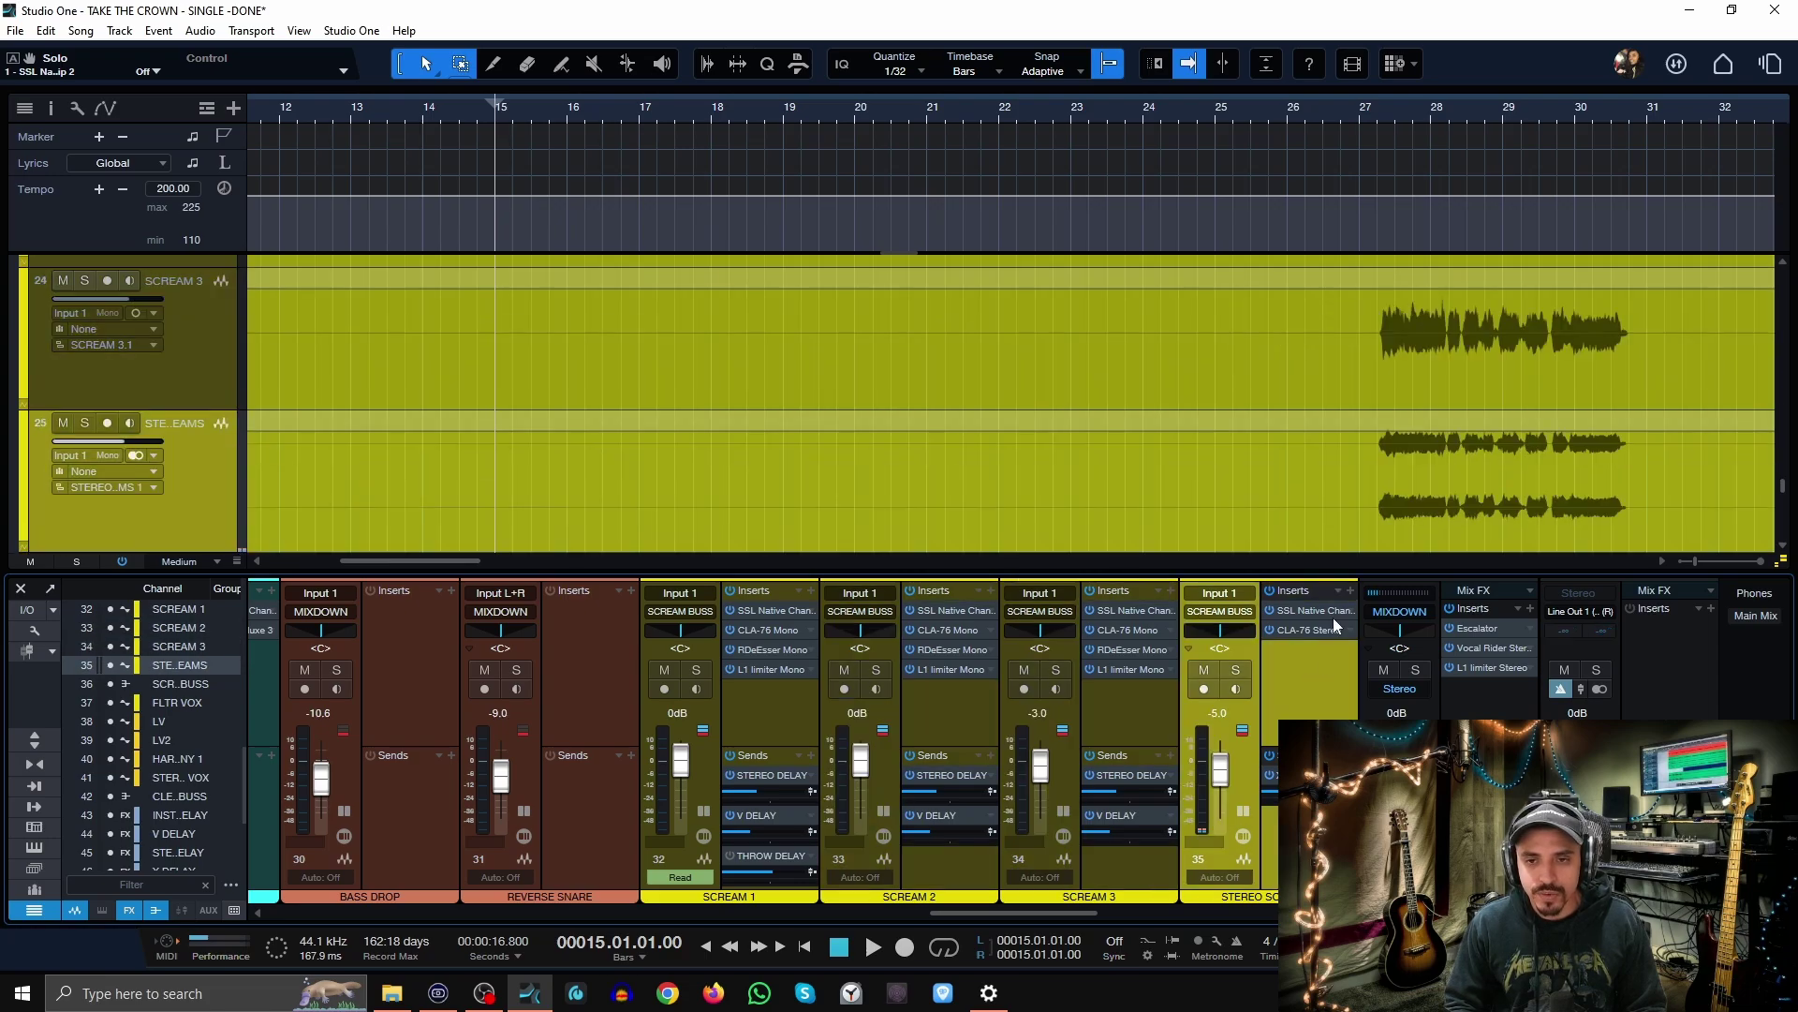
{"action": "scroll", "coordinate": [826, 441], "scroll_direction": "up", "scroll_amount": 5}
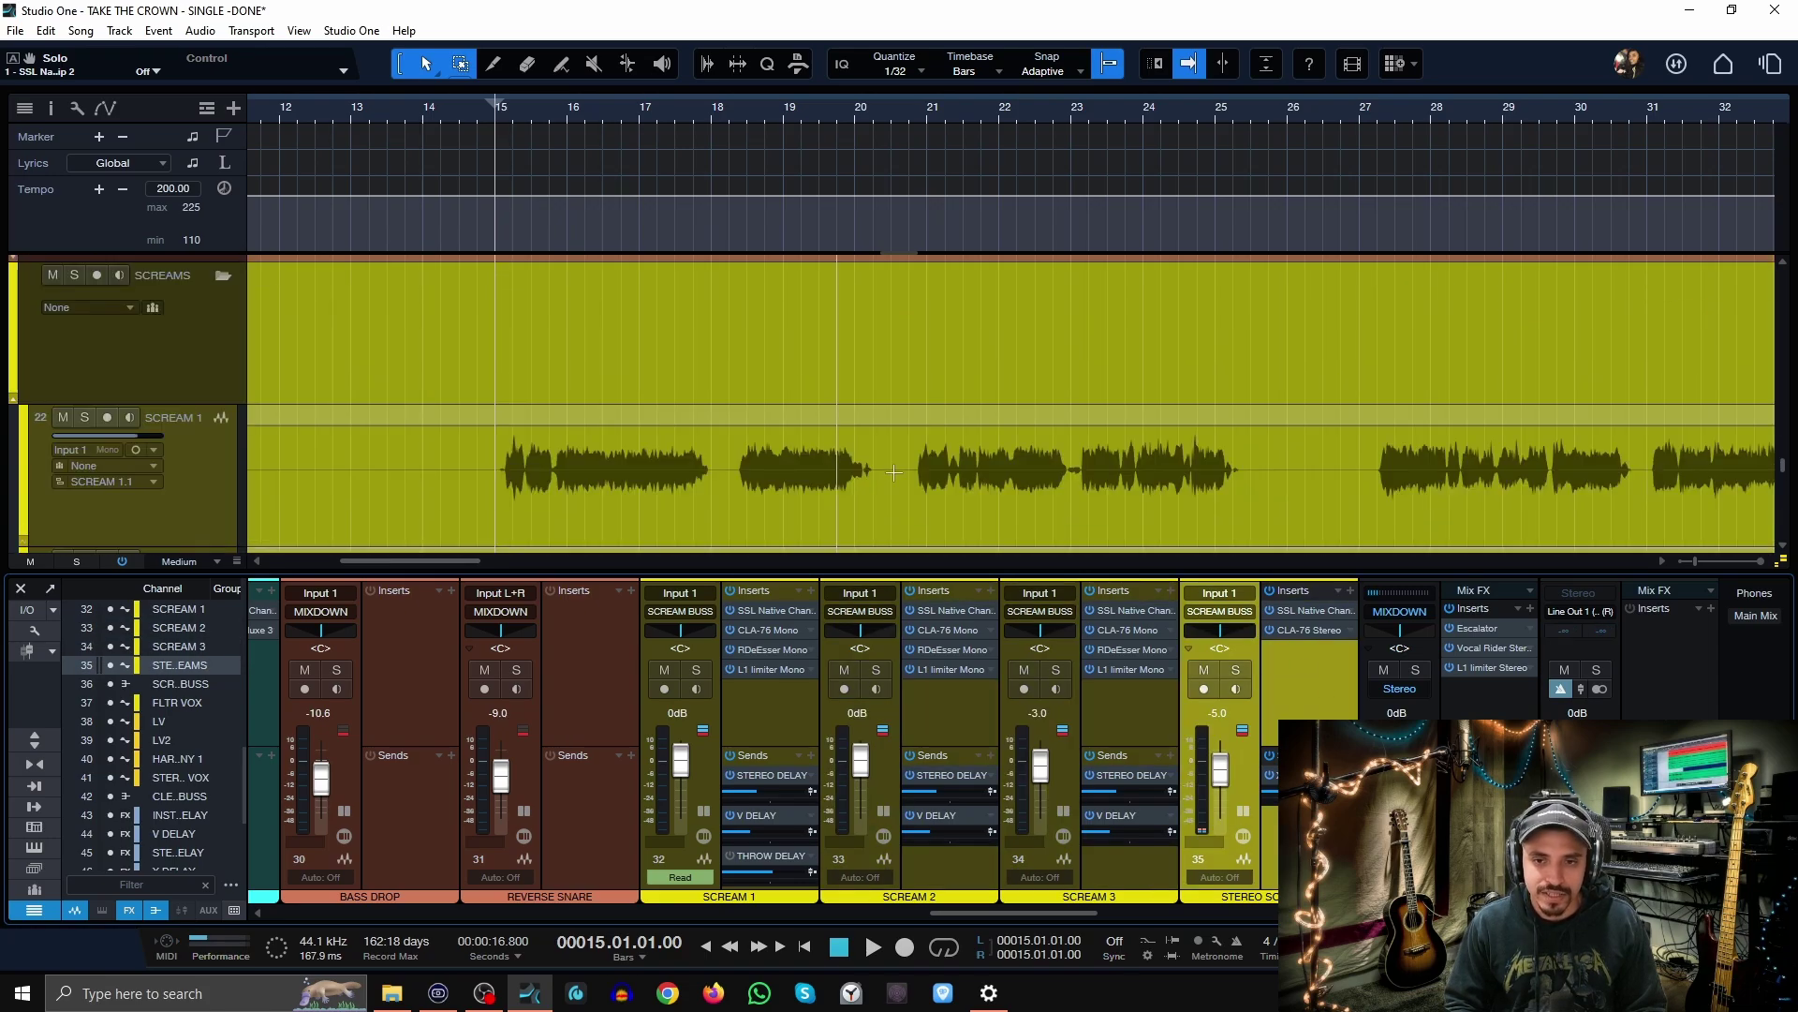
- Open Escalator on the SCREAM BUSS and play the full mix from bar 15 with it active
{"action": "left_click", "coordinate": [1495, 626]}
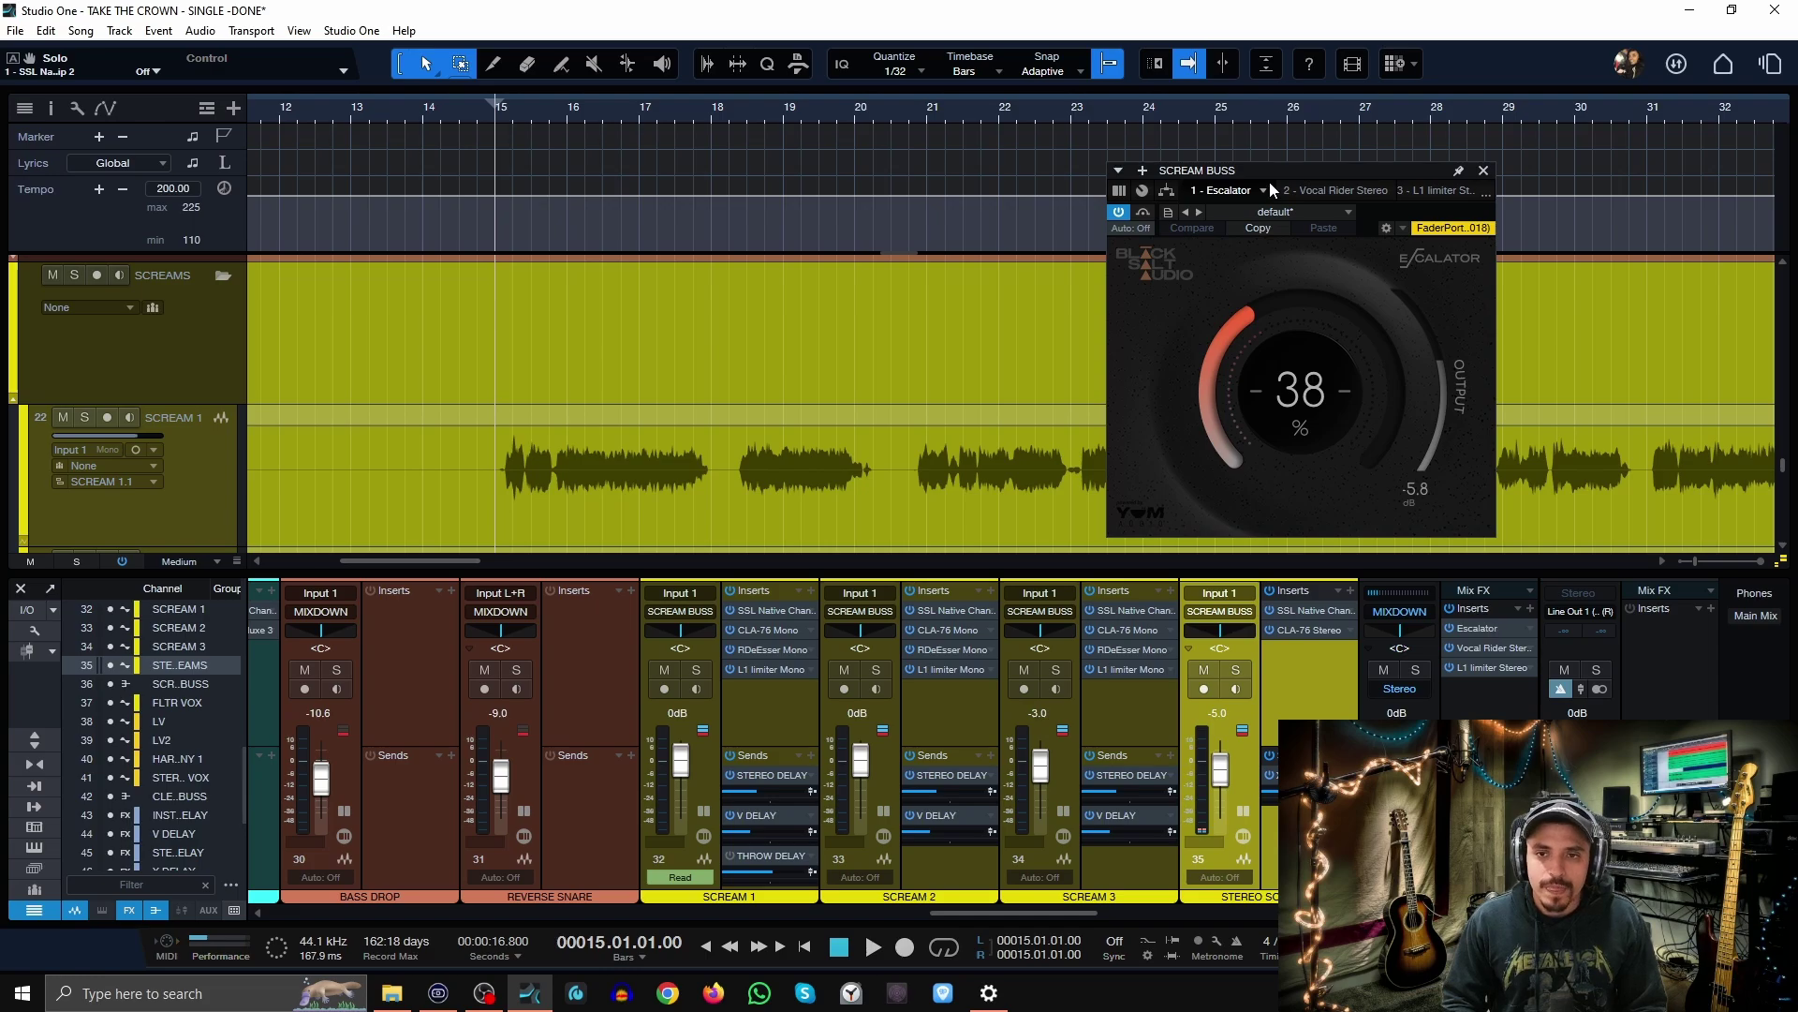
{"action": "left_click_drag", "start_coordinate": [1291, 170], "coordinate": [1092, 172]}
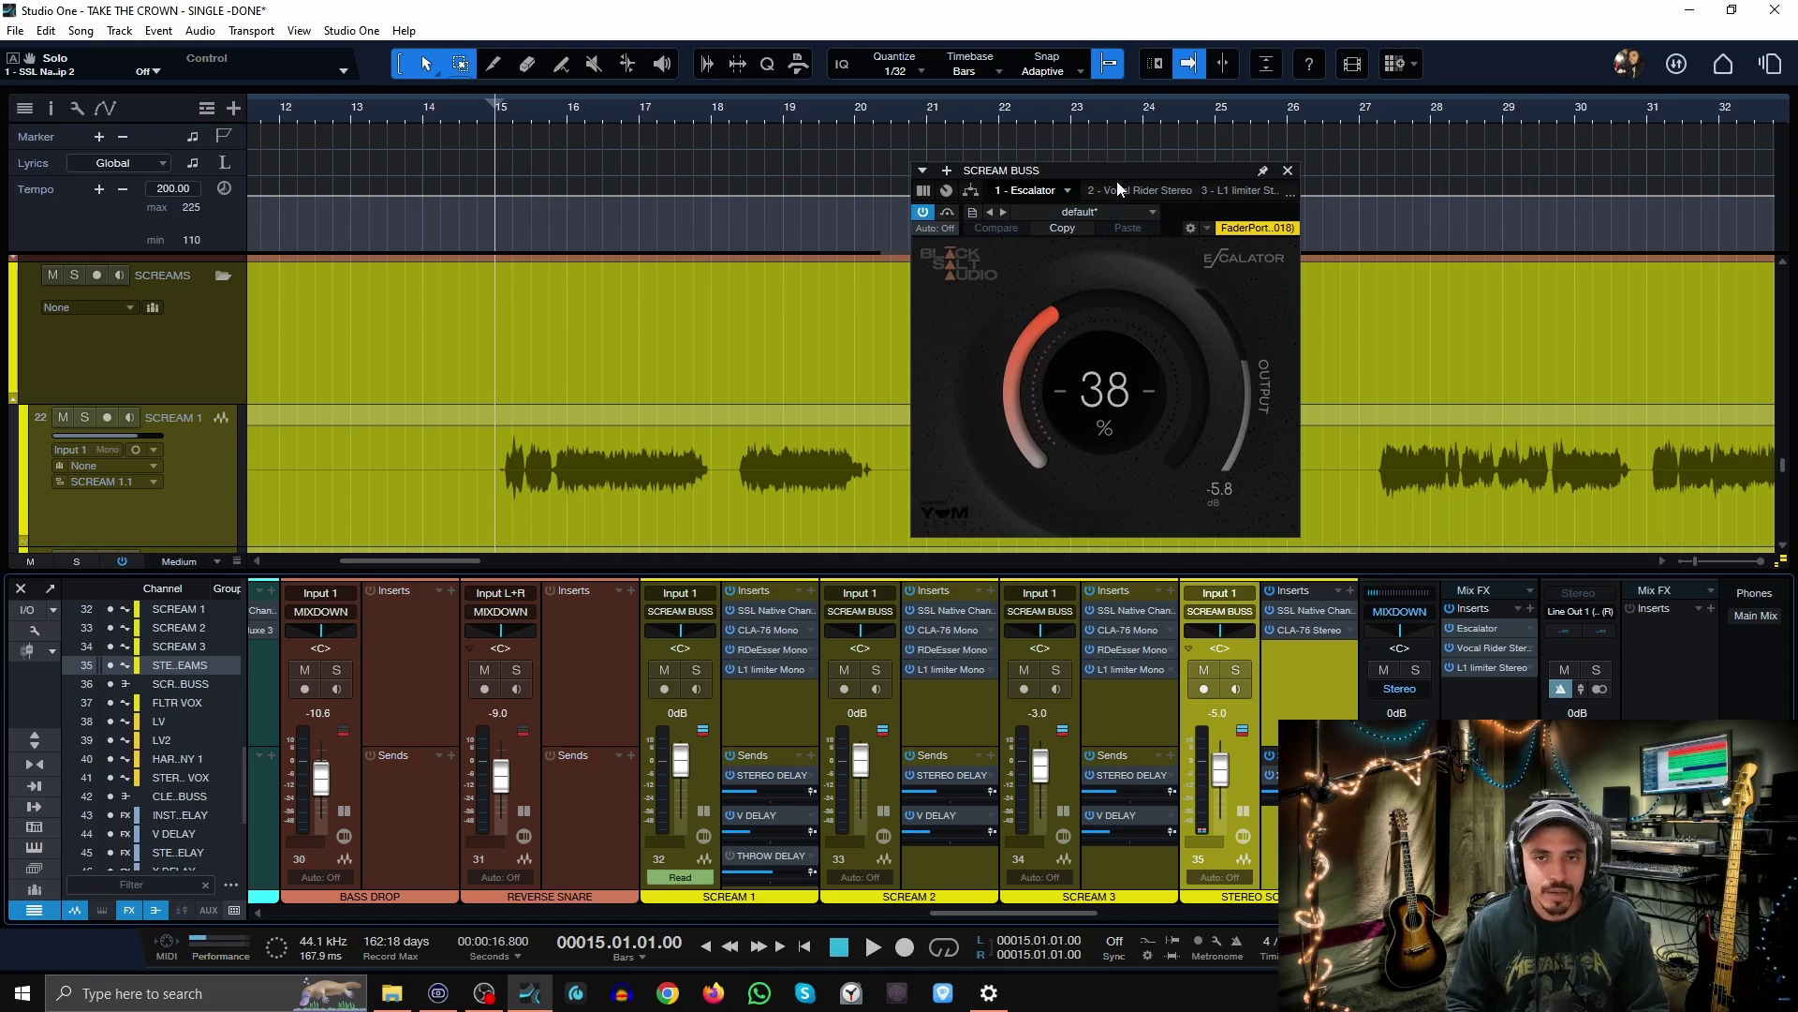
{"action": "left_click_drag", "start_coordinate": [948, 189], "coordinate": [922, 323]}
{"action": "key", "text": "space"}
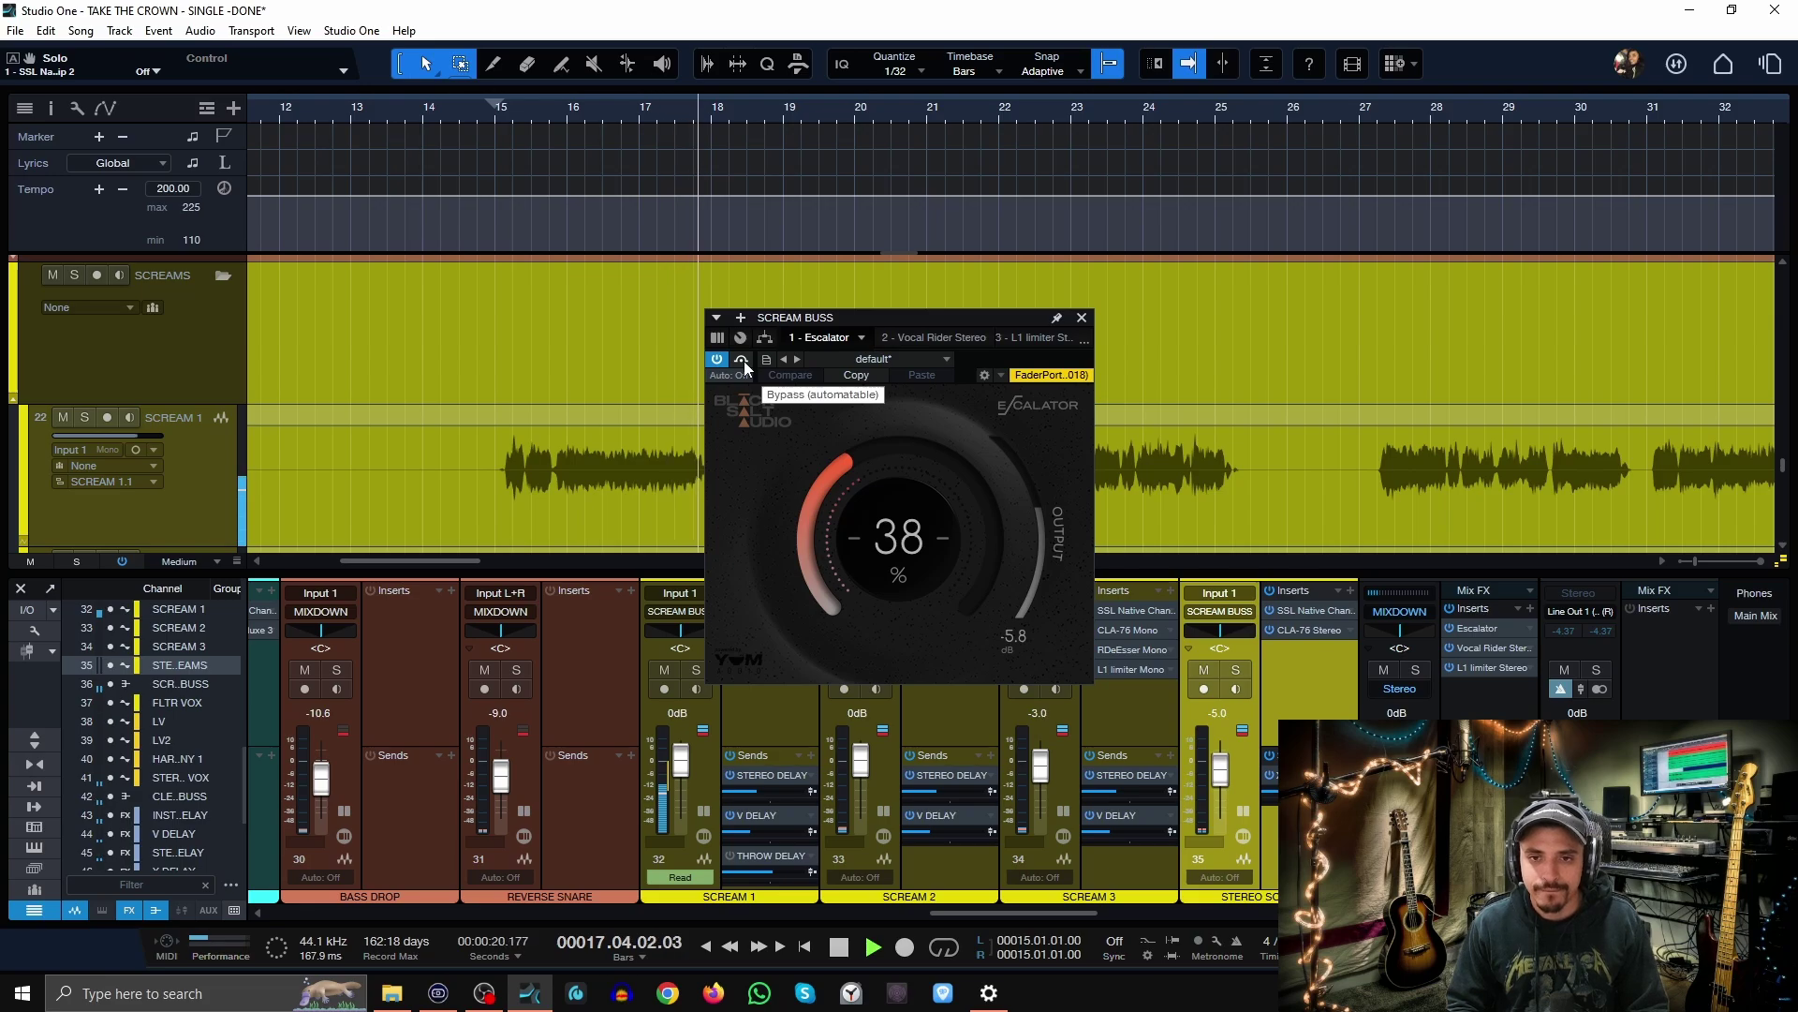
- Compare the playing mix with Escalator bypassed and active several times, leaving it active
{"action": "left_click", "coordinate": [743, 361]}
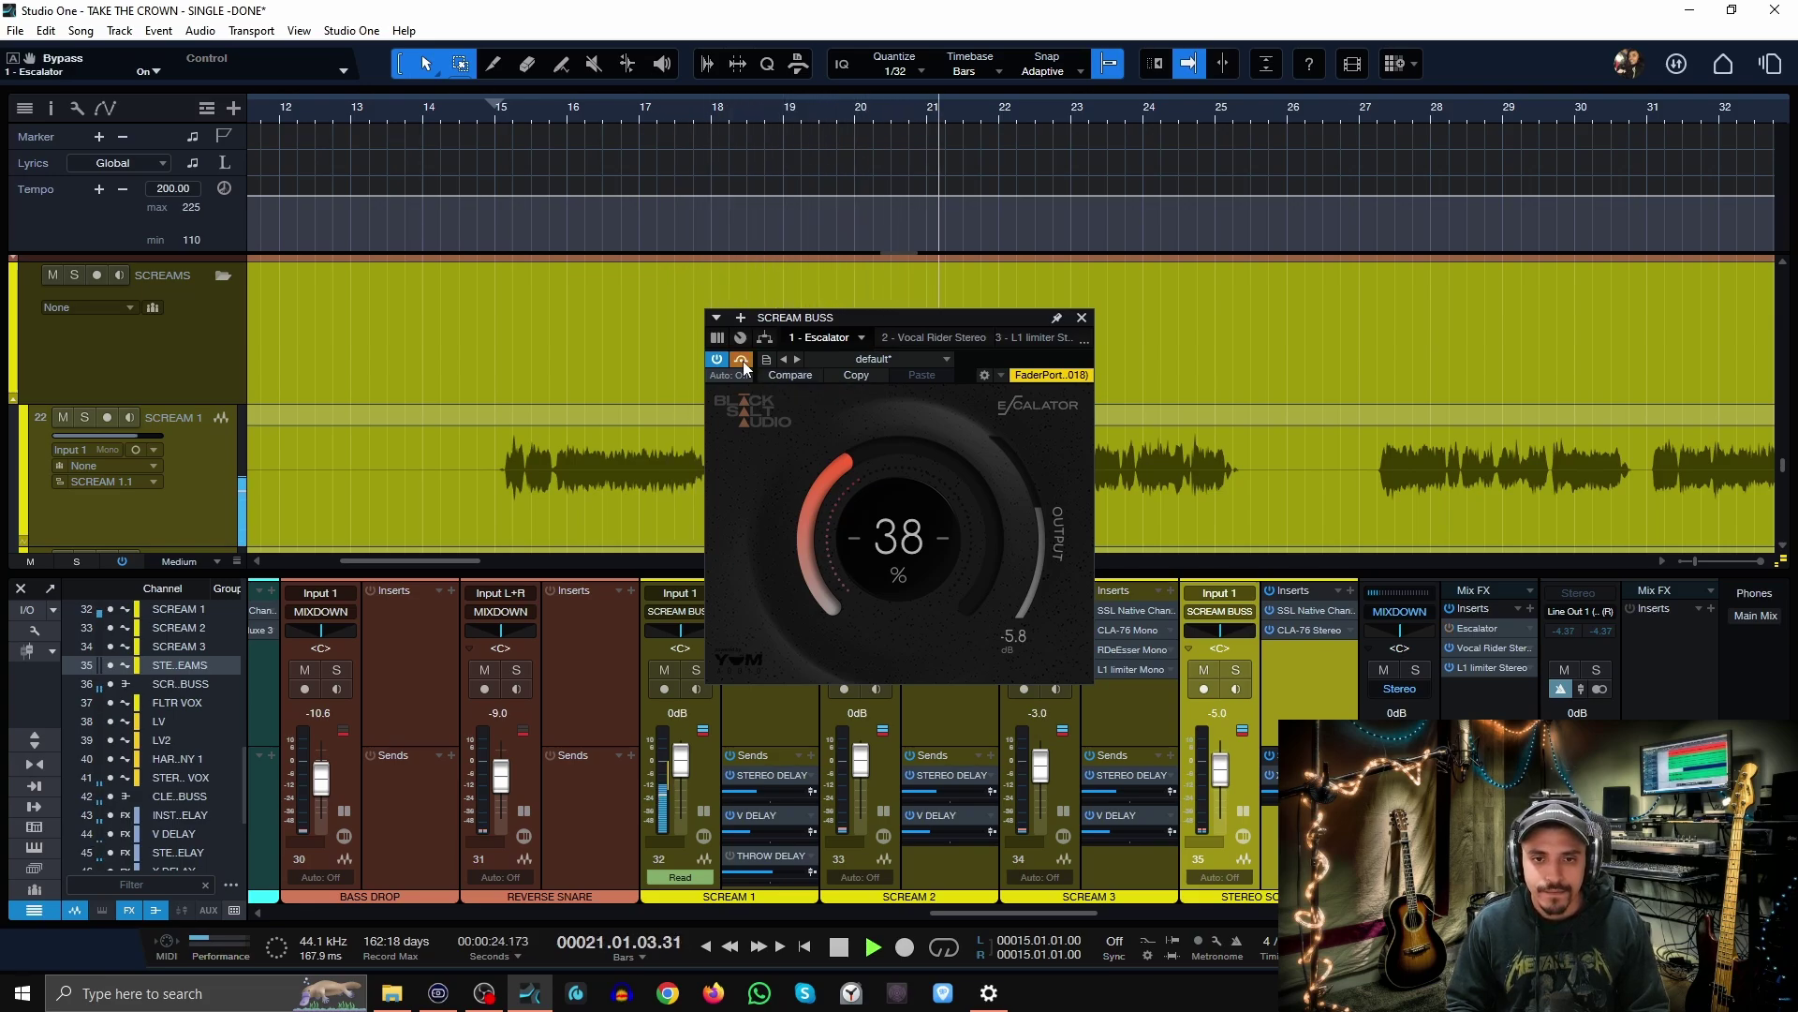
{"action": "left_click", "coordinate": [743, 361]}
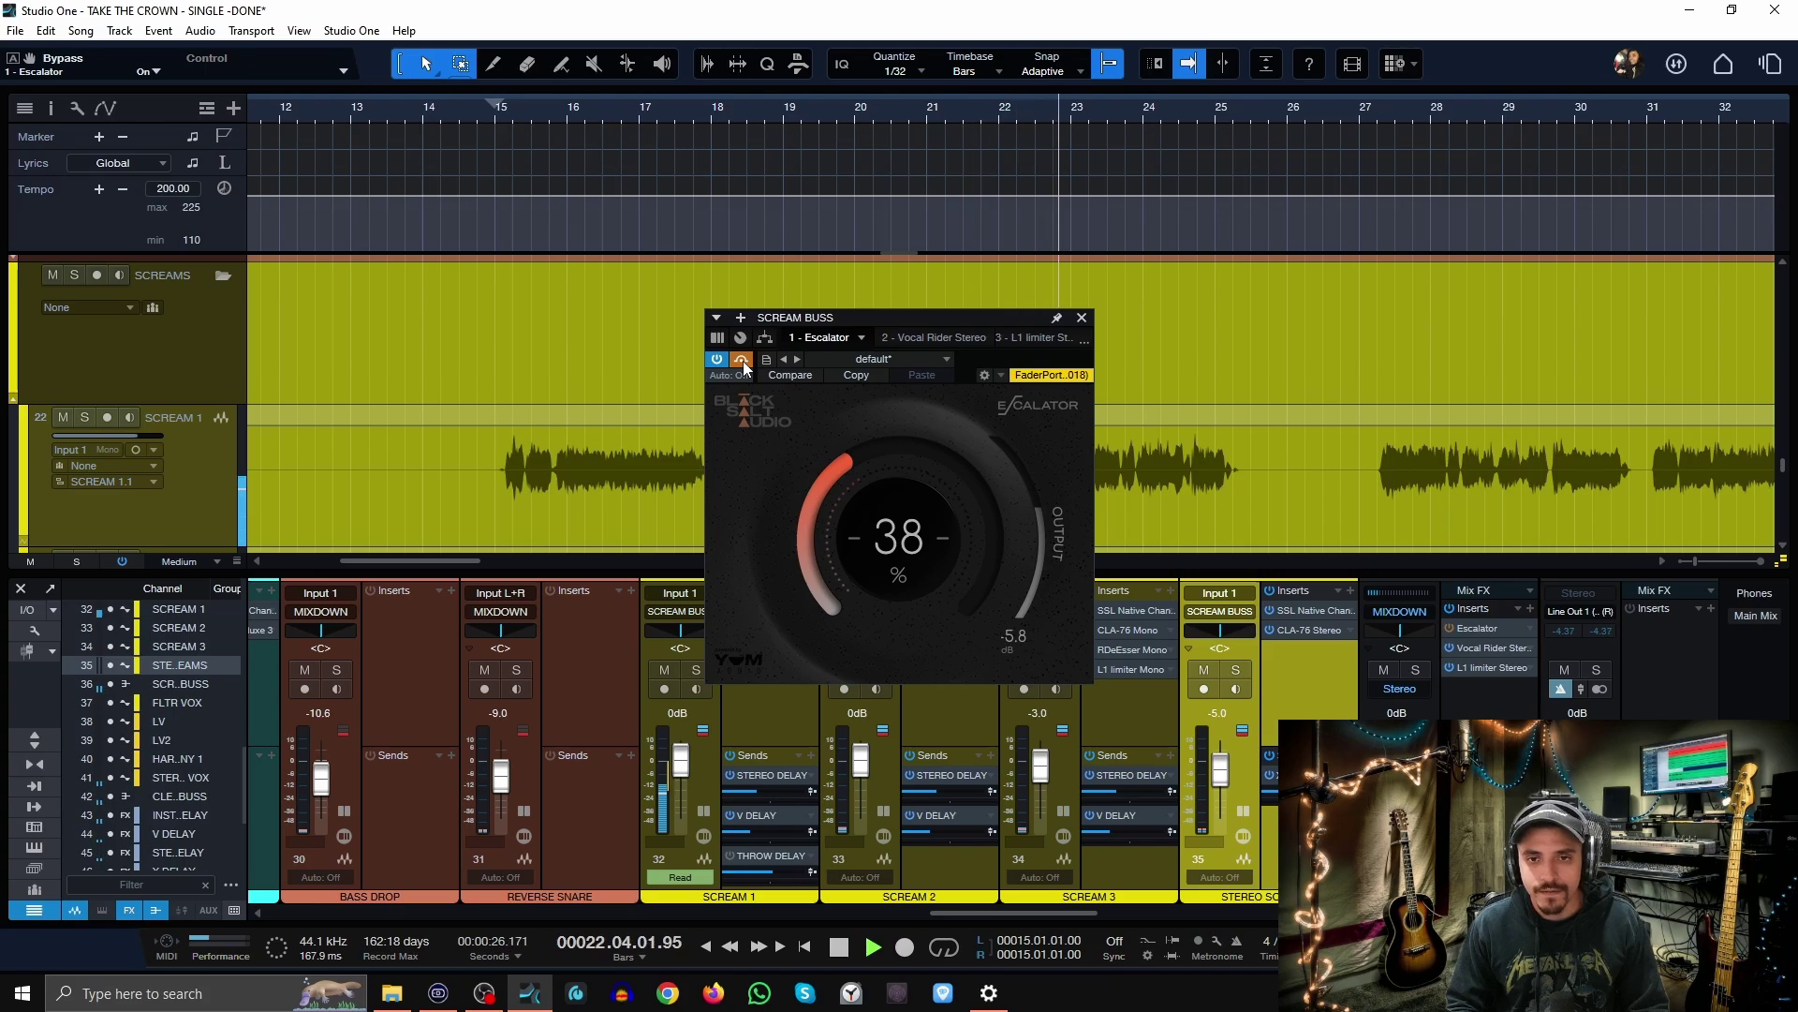
{"action": "left_click", "coordinate": [743, 362]}
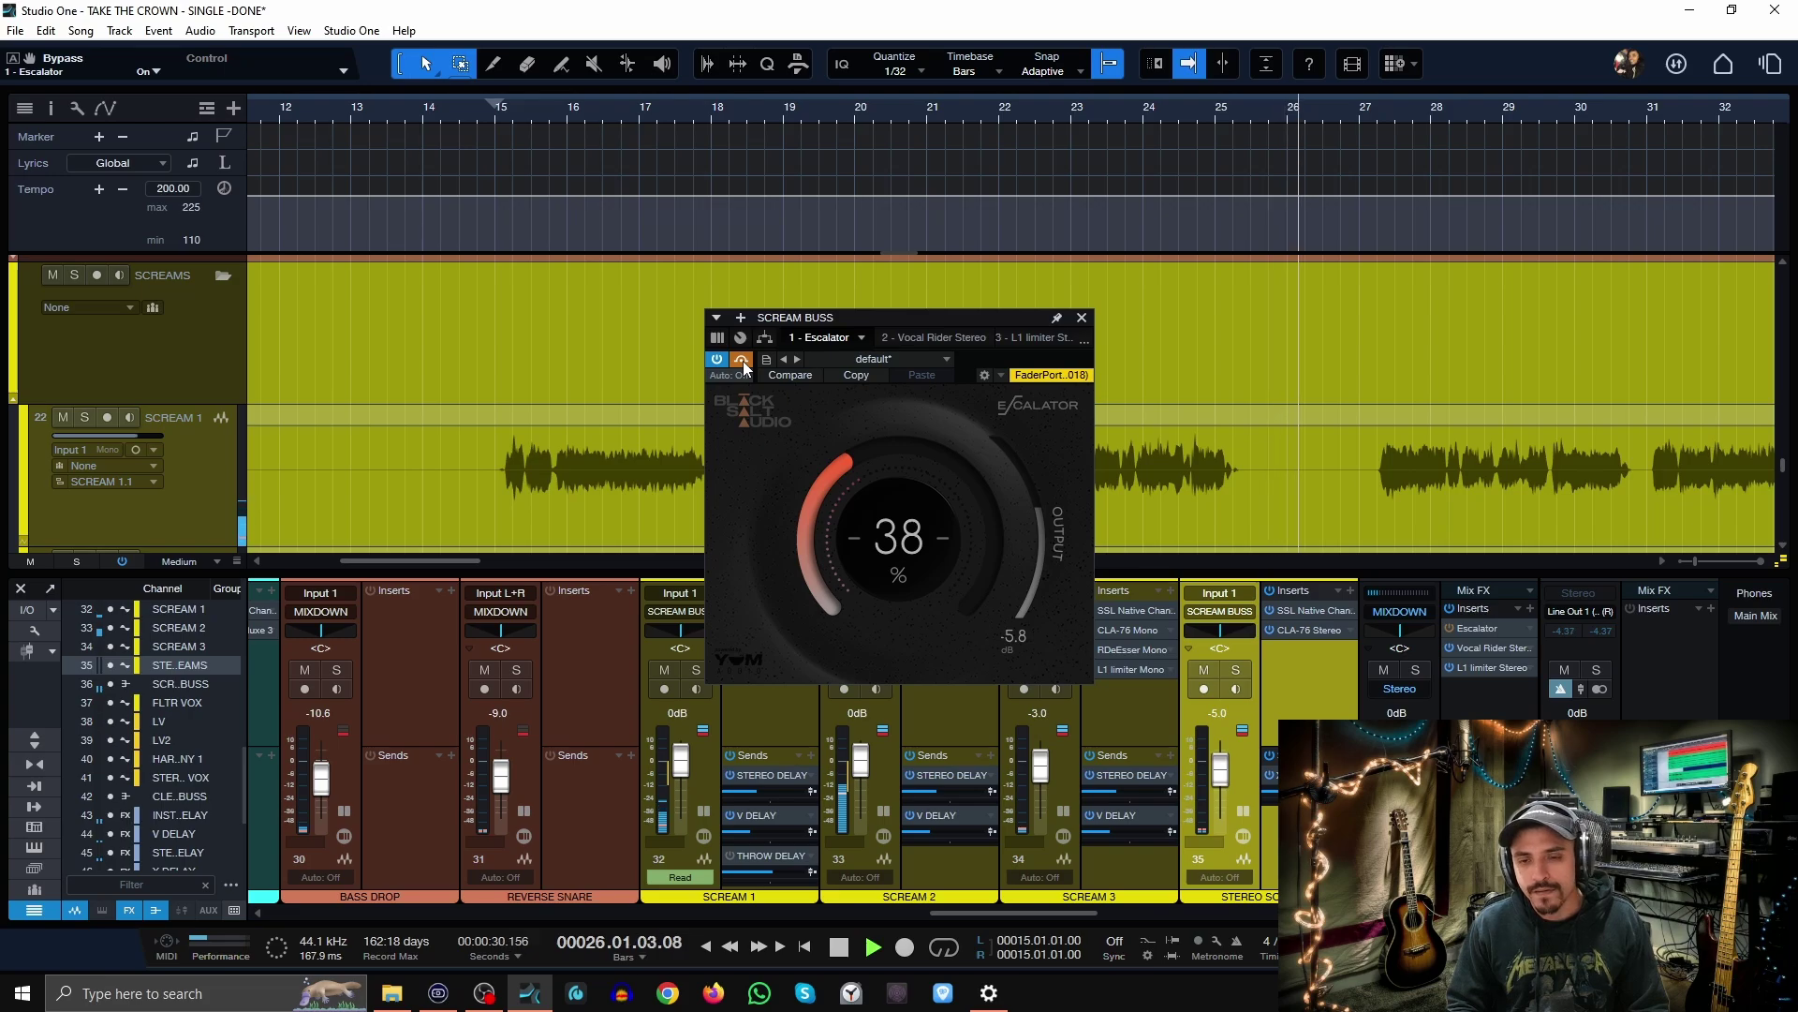
{"action": "left_click", "coordinate": [743, 361]}
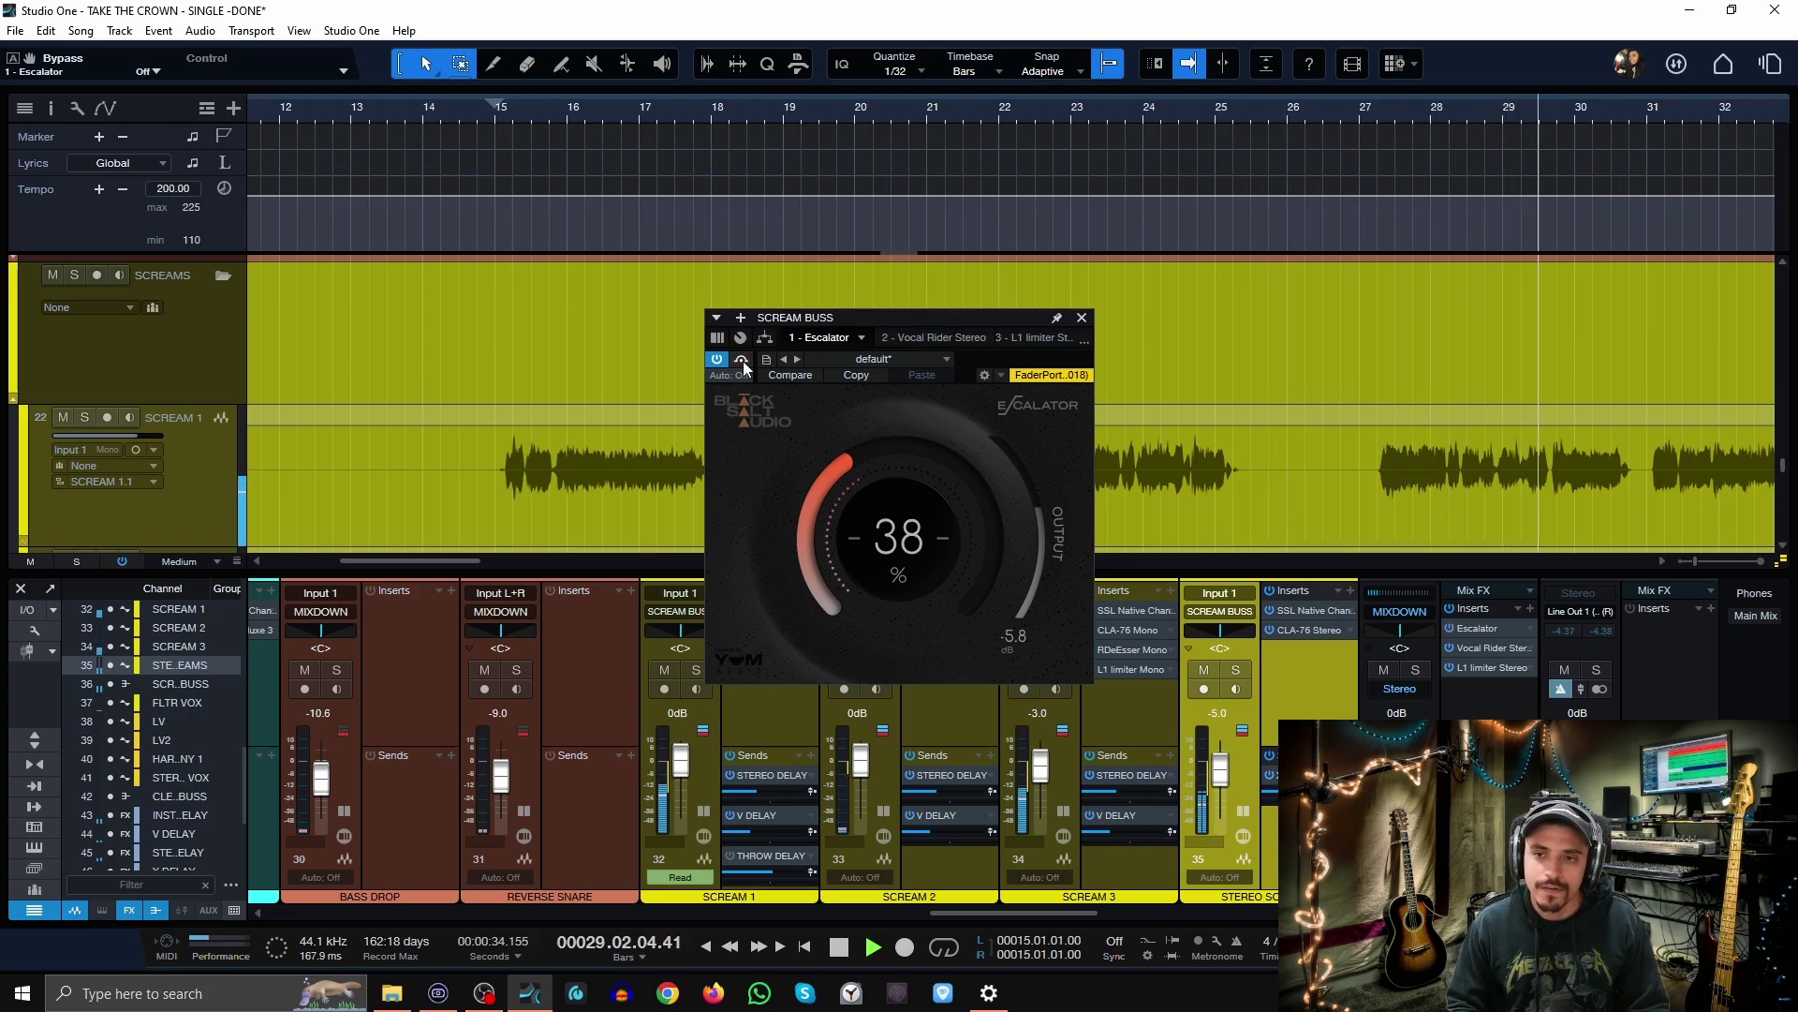
{"action": "left_click", "coordinate": [743, 361]}
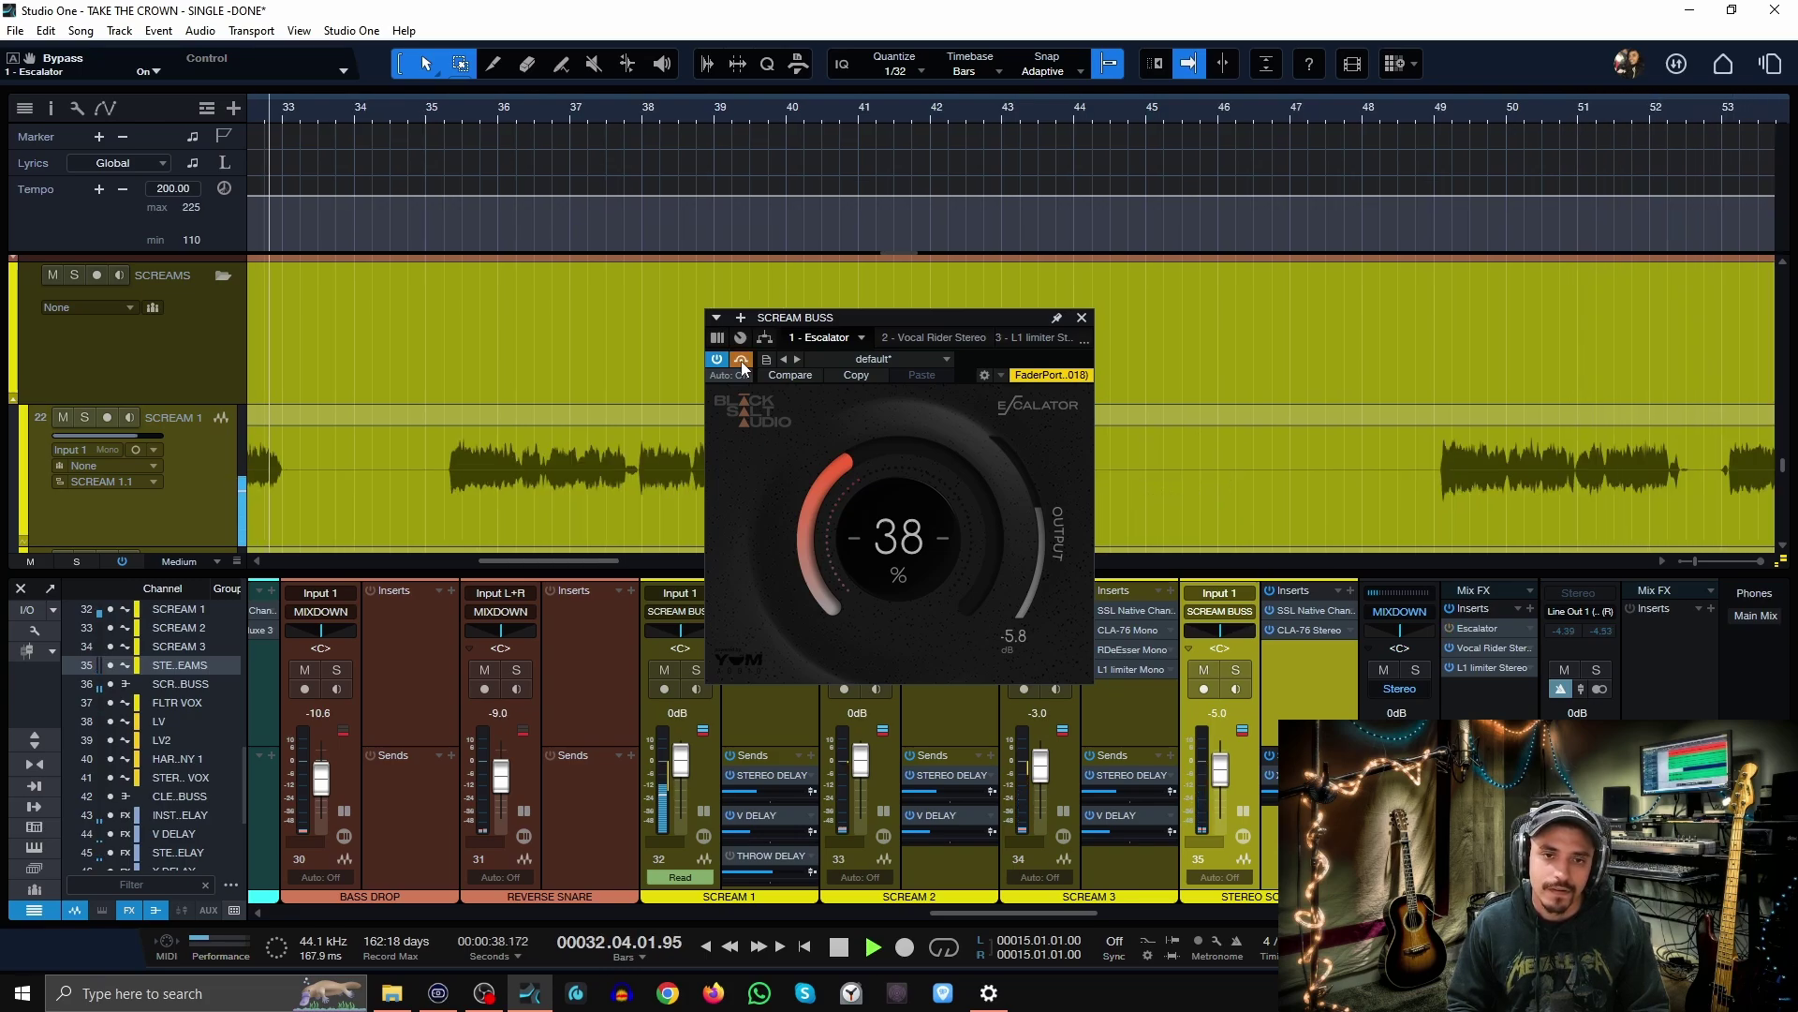
{"action": "left_click", "coordinate": [741, 361]}
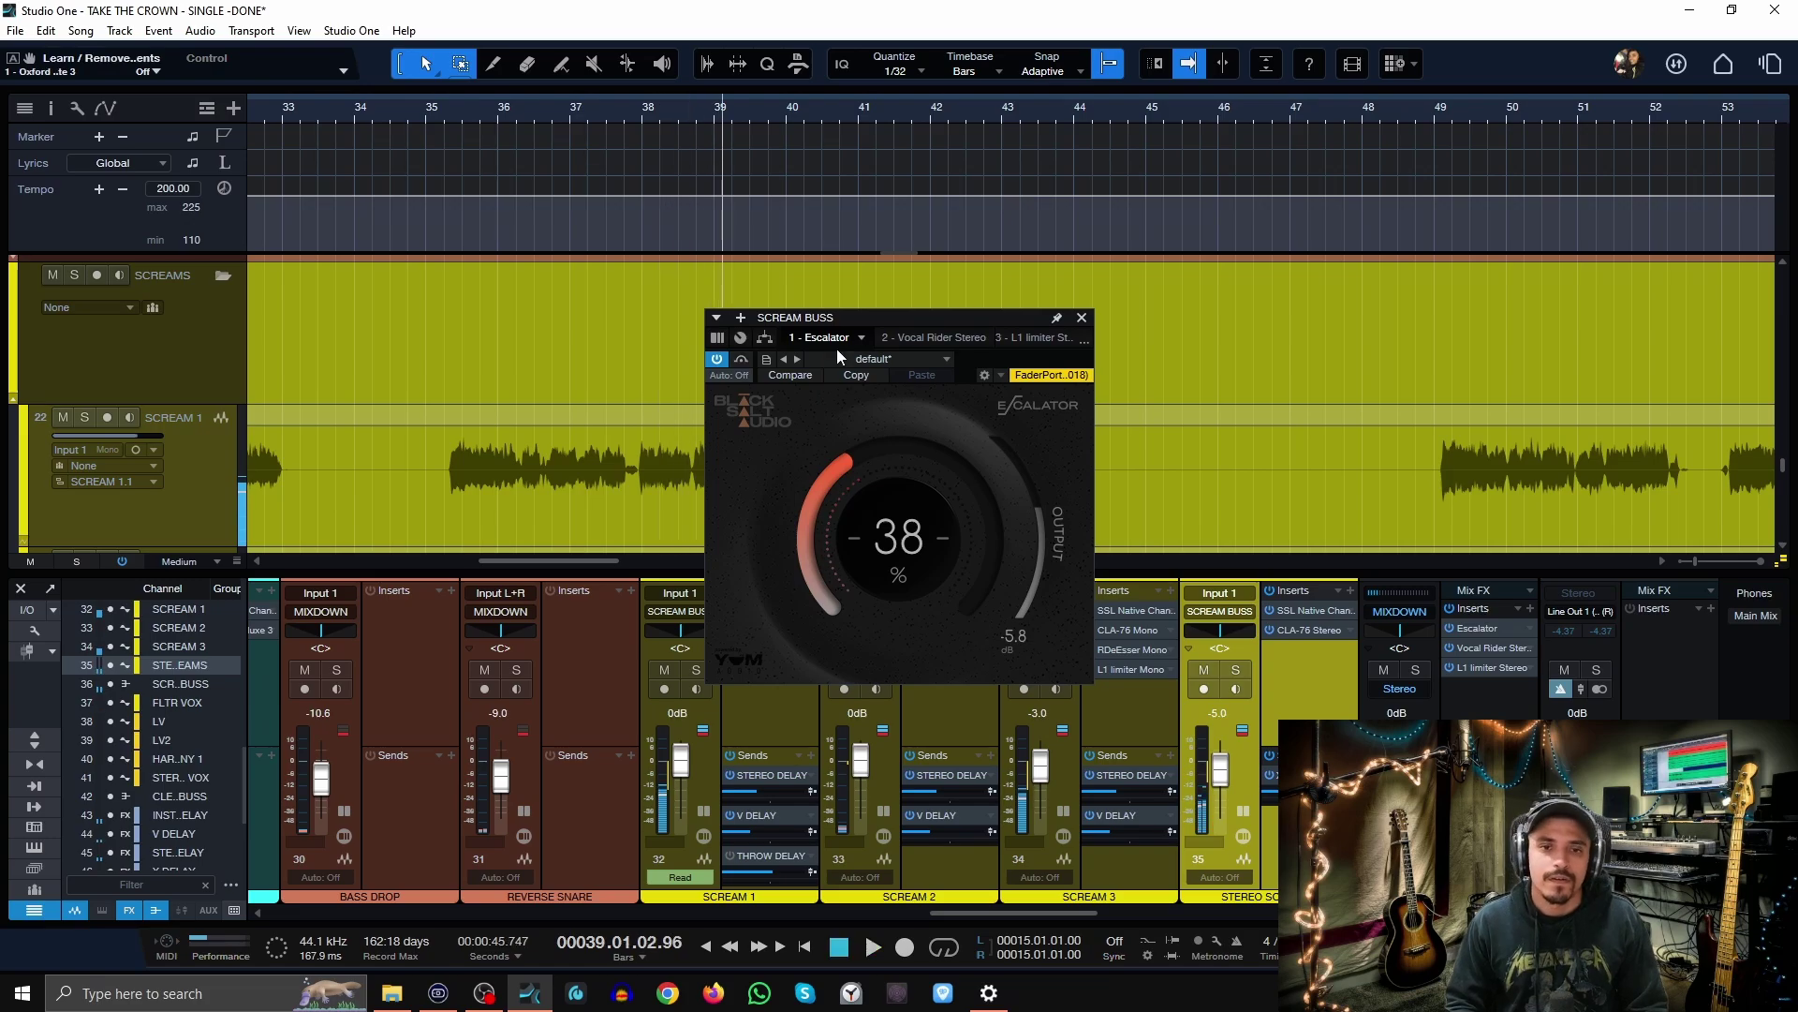
{"action": "left_click_drag", "start_coordinate": [843, 318], "coordinate": [1001, 184]}
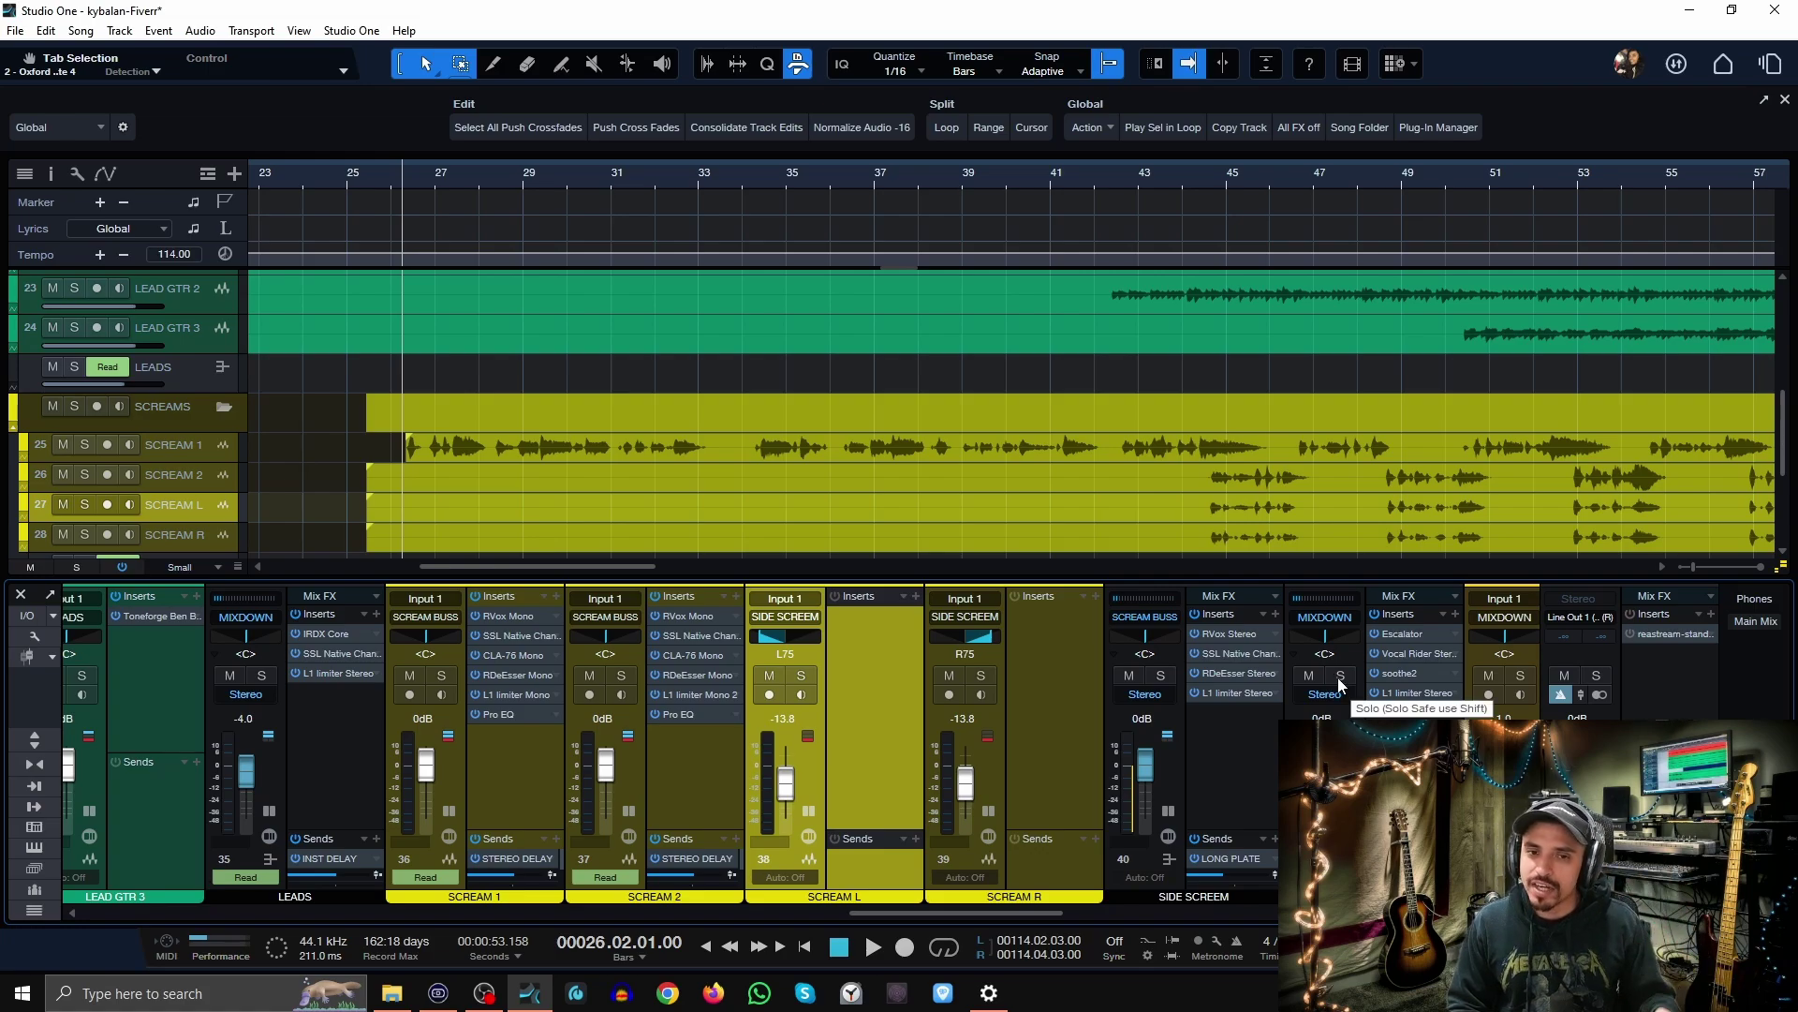
- Play the kybalan-Fiverr mix from bar 26 to bar 34 and set the main output volume to -1.5 dB
{"action": "key", "text": "space"}
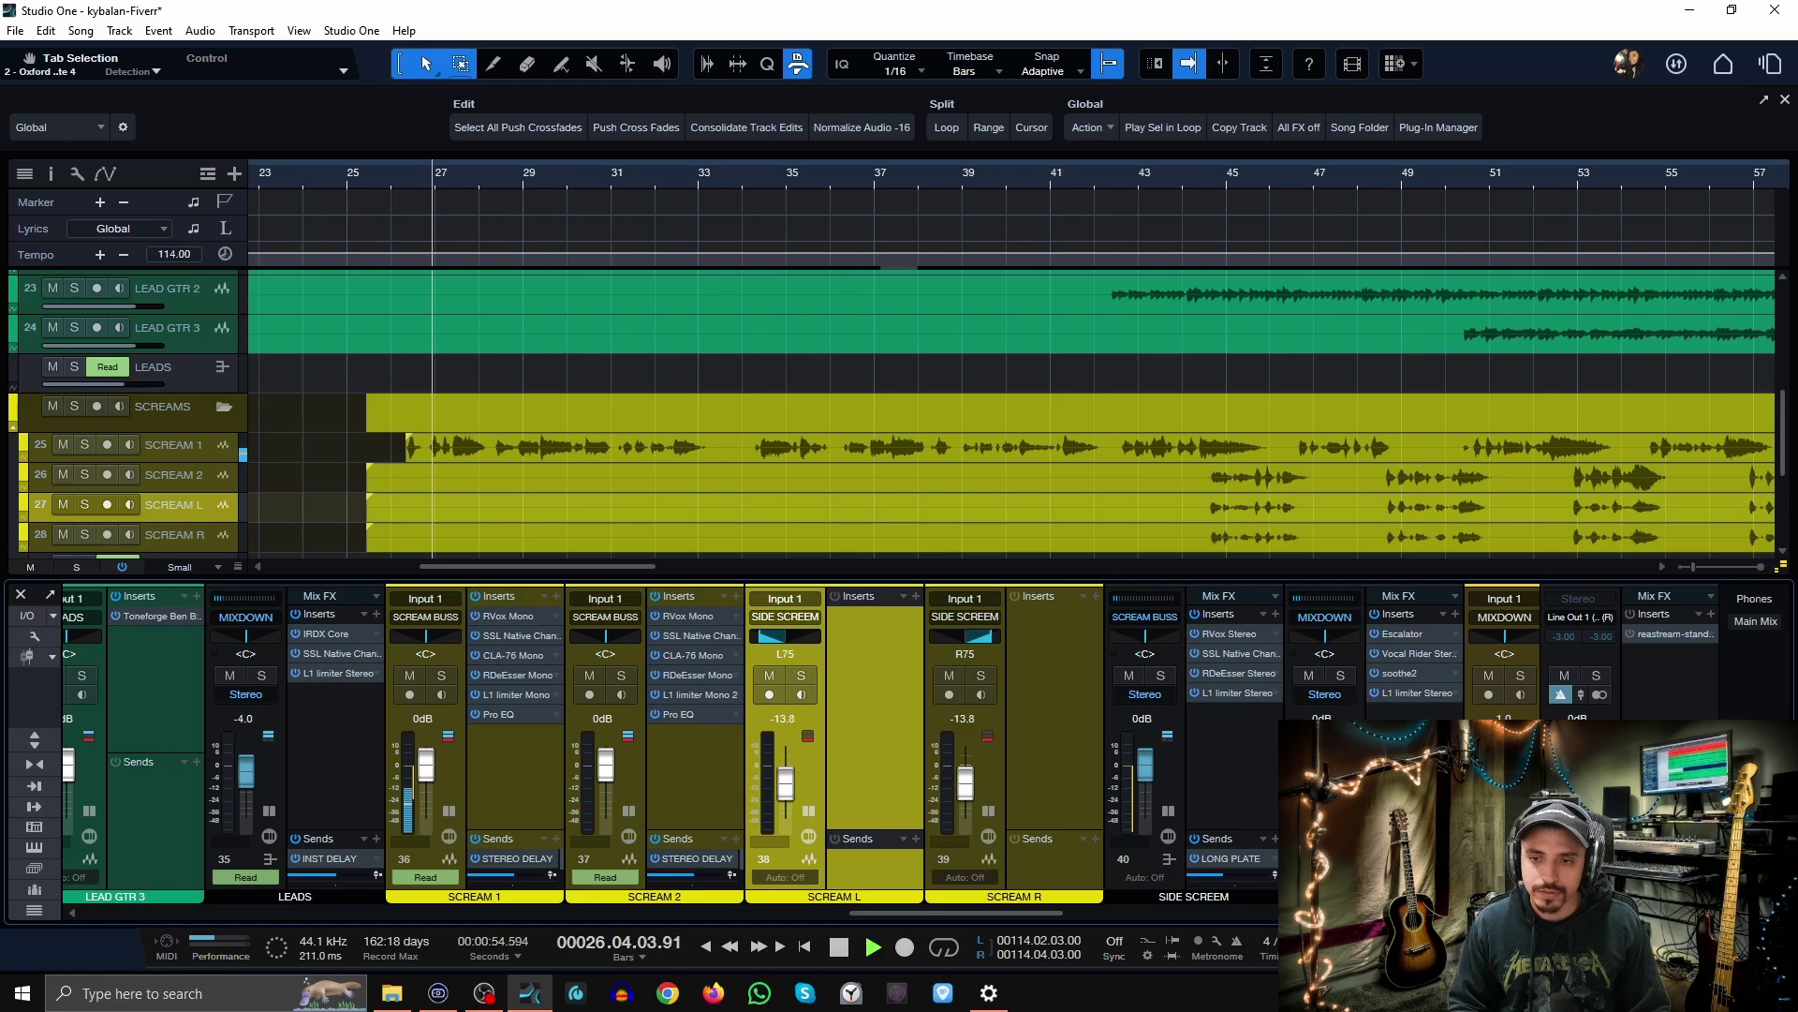
{"action": "left_click_drag", "start_coordinate": [1580, 764], "coordinate": [1580, 770]}
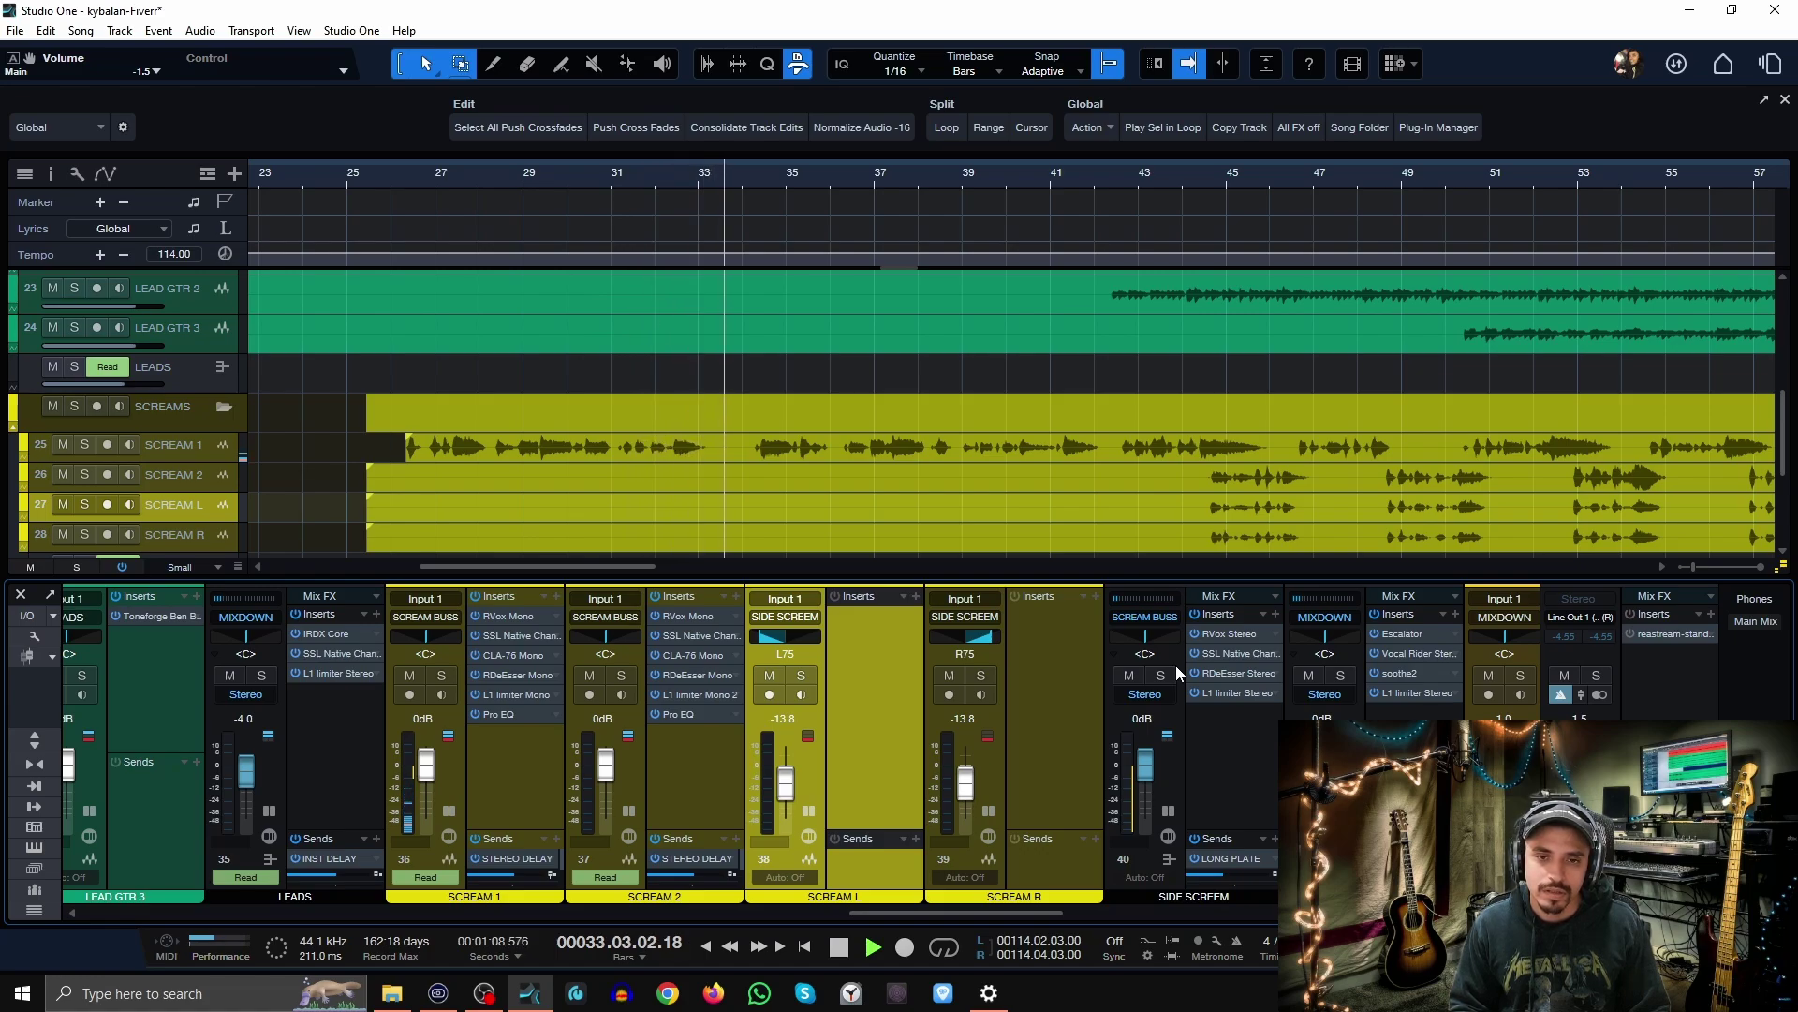
{"action": "key", "text": "space"}
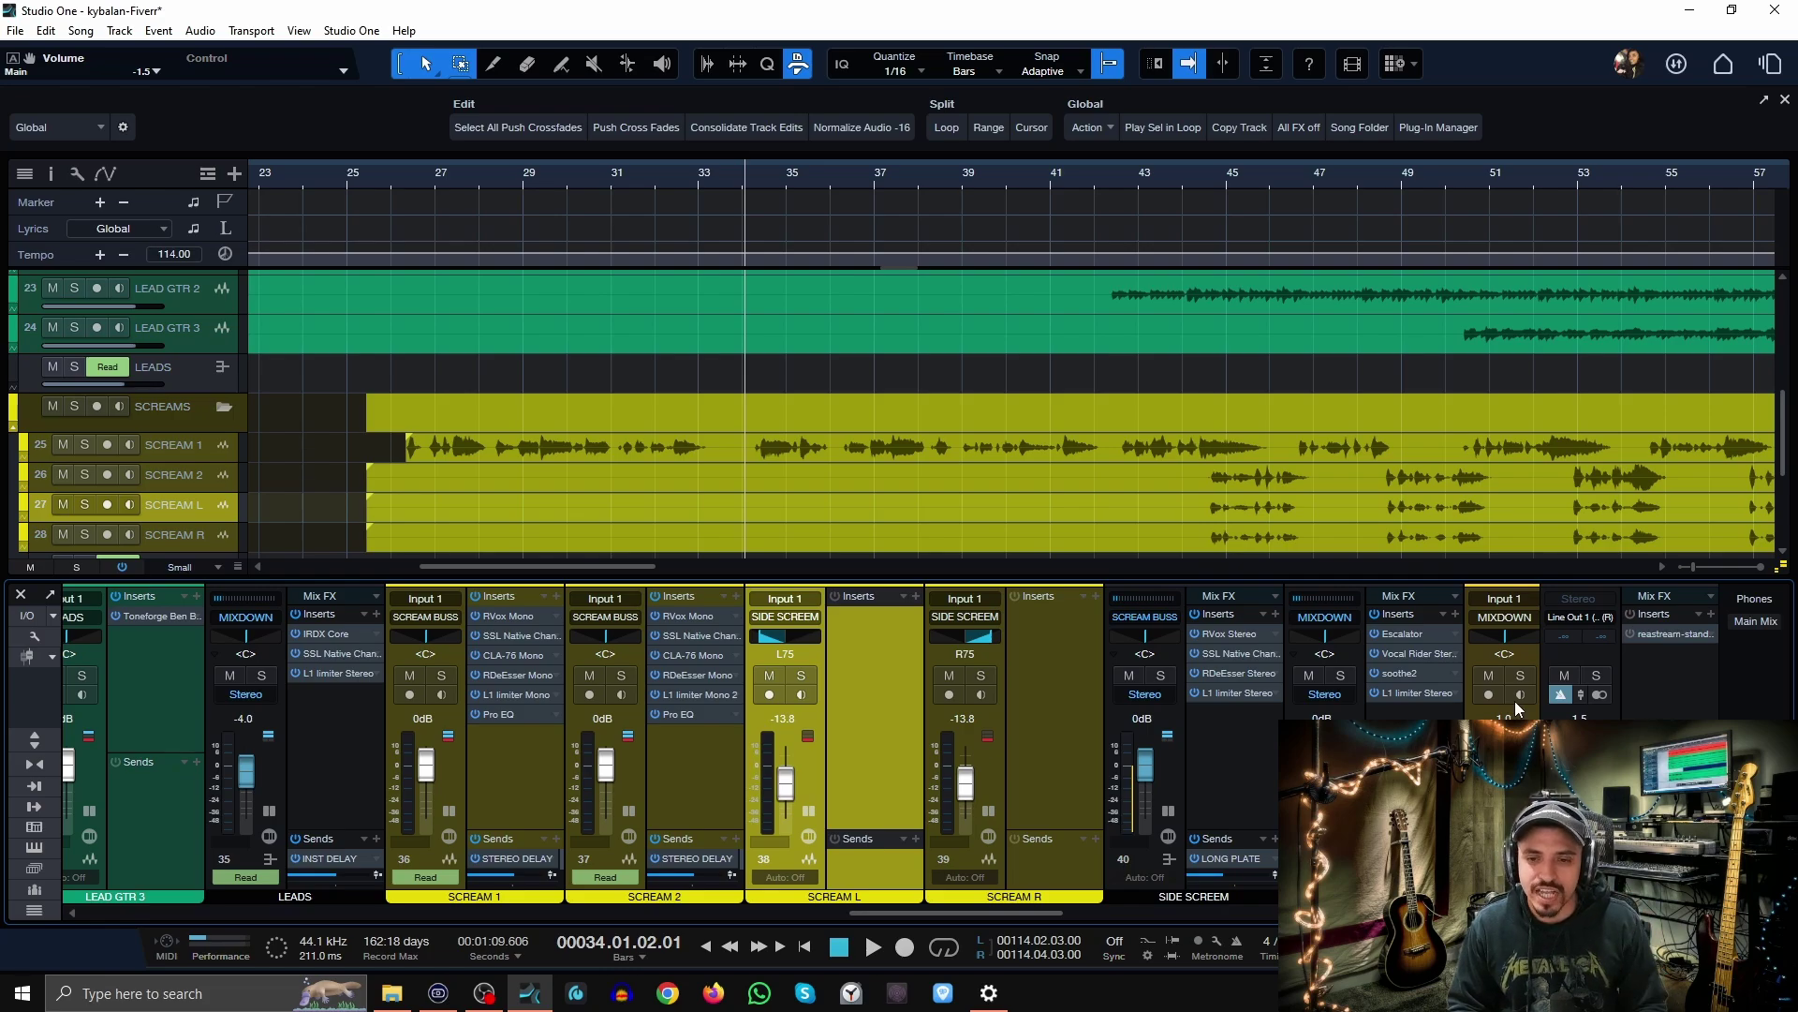
- Solo the scream bus and place the playhead late in bar 25, just before the SCREAM 1 vocal begins
{"action": "left_click", "coordinate": [1347, 676]}
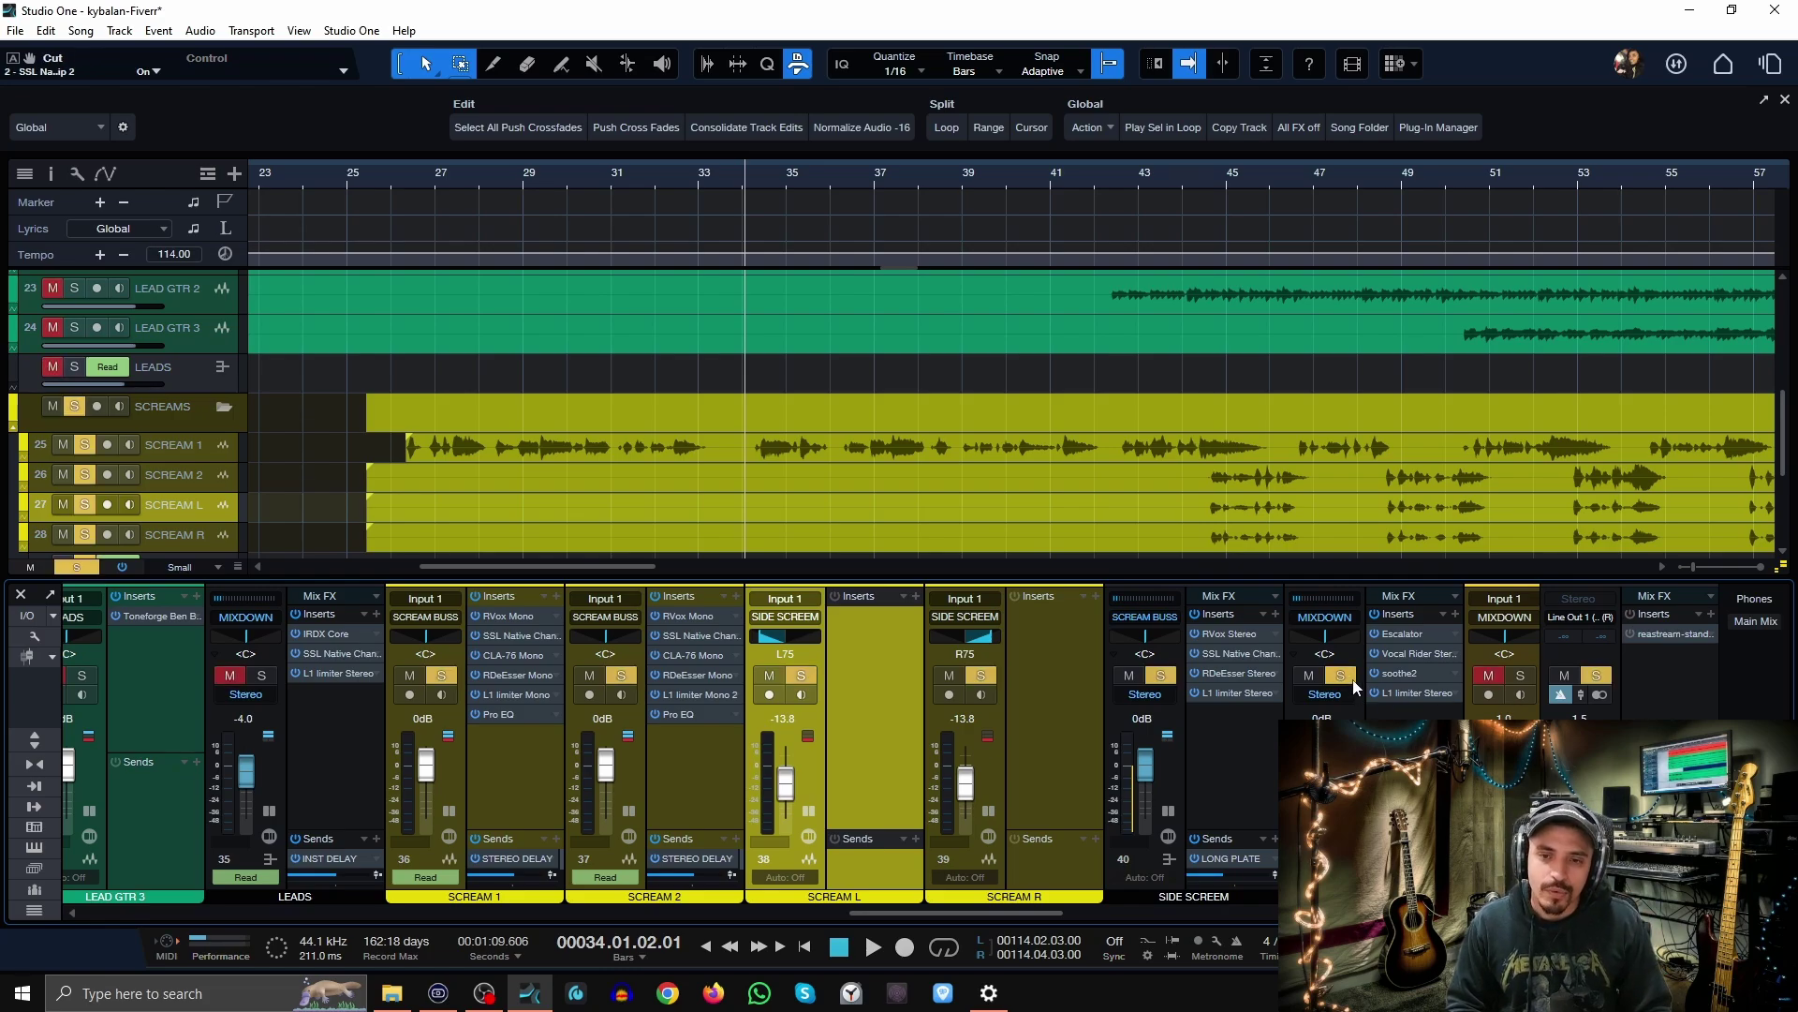
{"action": "left_click", "coordinate": [384, 180]}
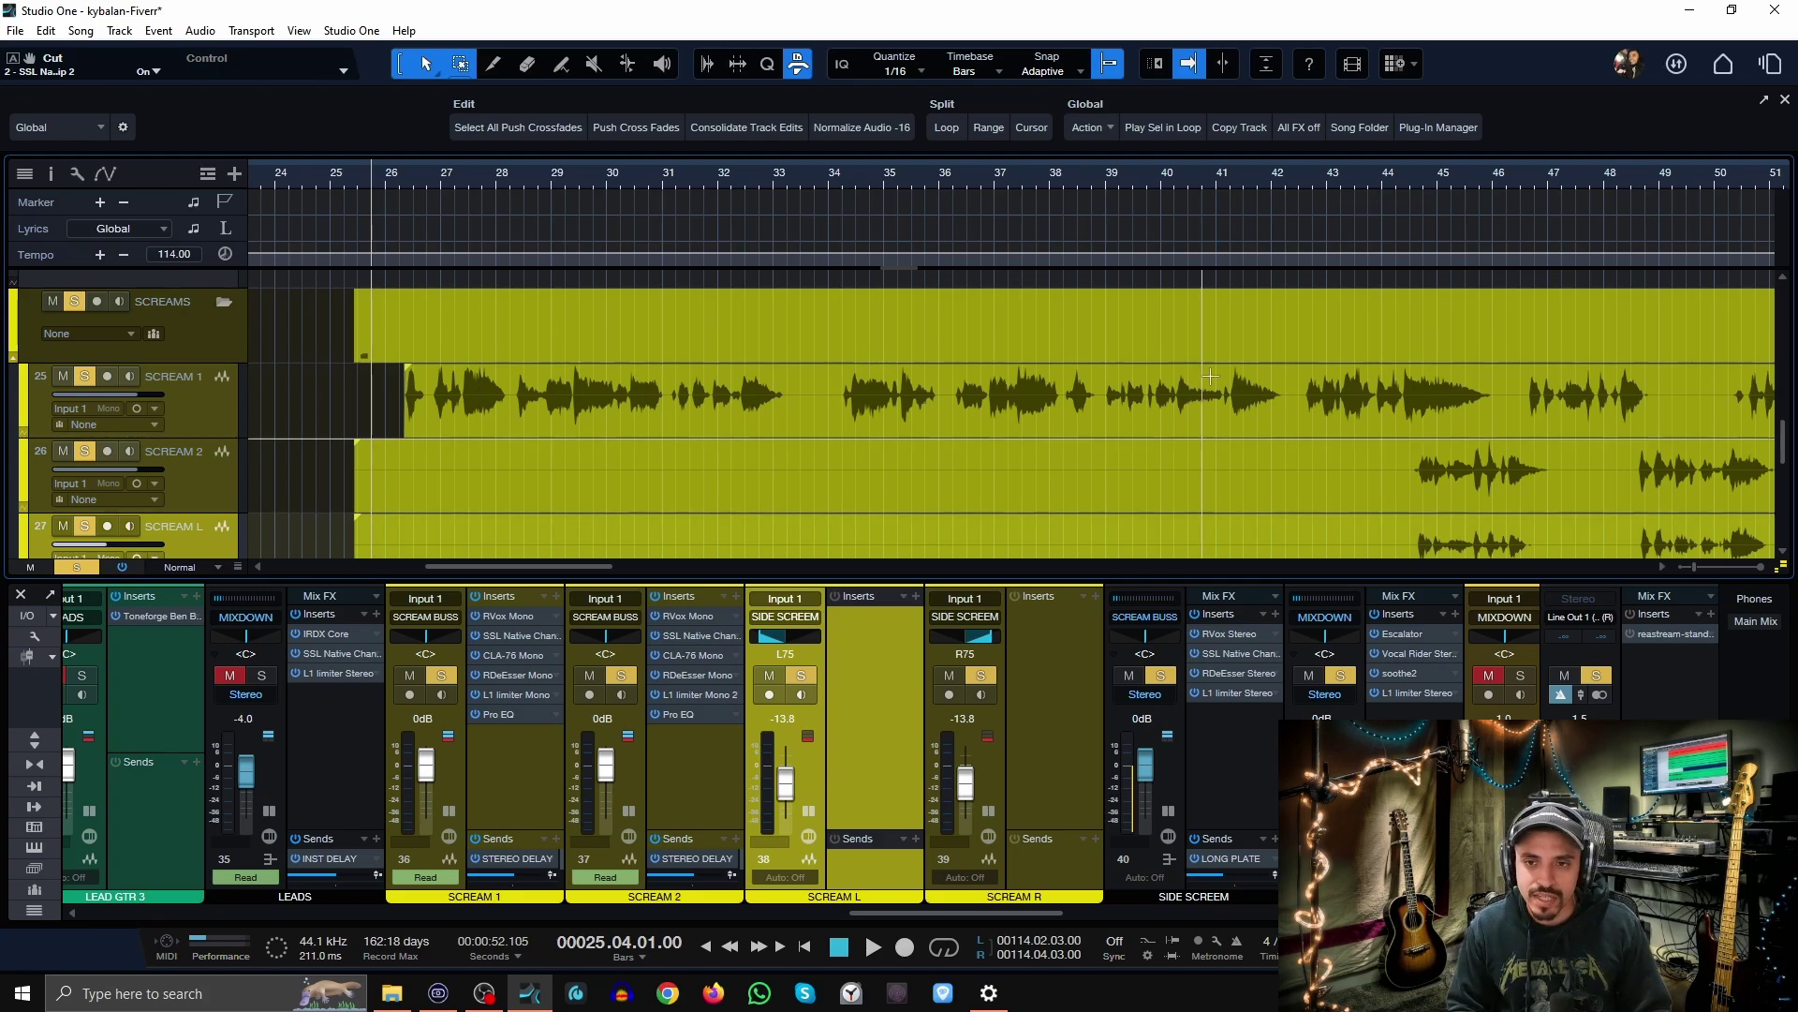
{"action": "scroll", "coordinate": [1116, 524], "scroll_direction": "down", "scroll_amount": 1}
{"action": "scroll", "coordinate": [1077, 560], "scroll_direction": "right", "scroll_amount": 4}
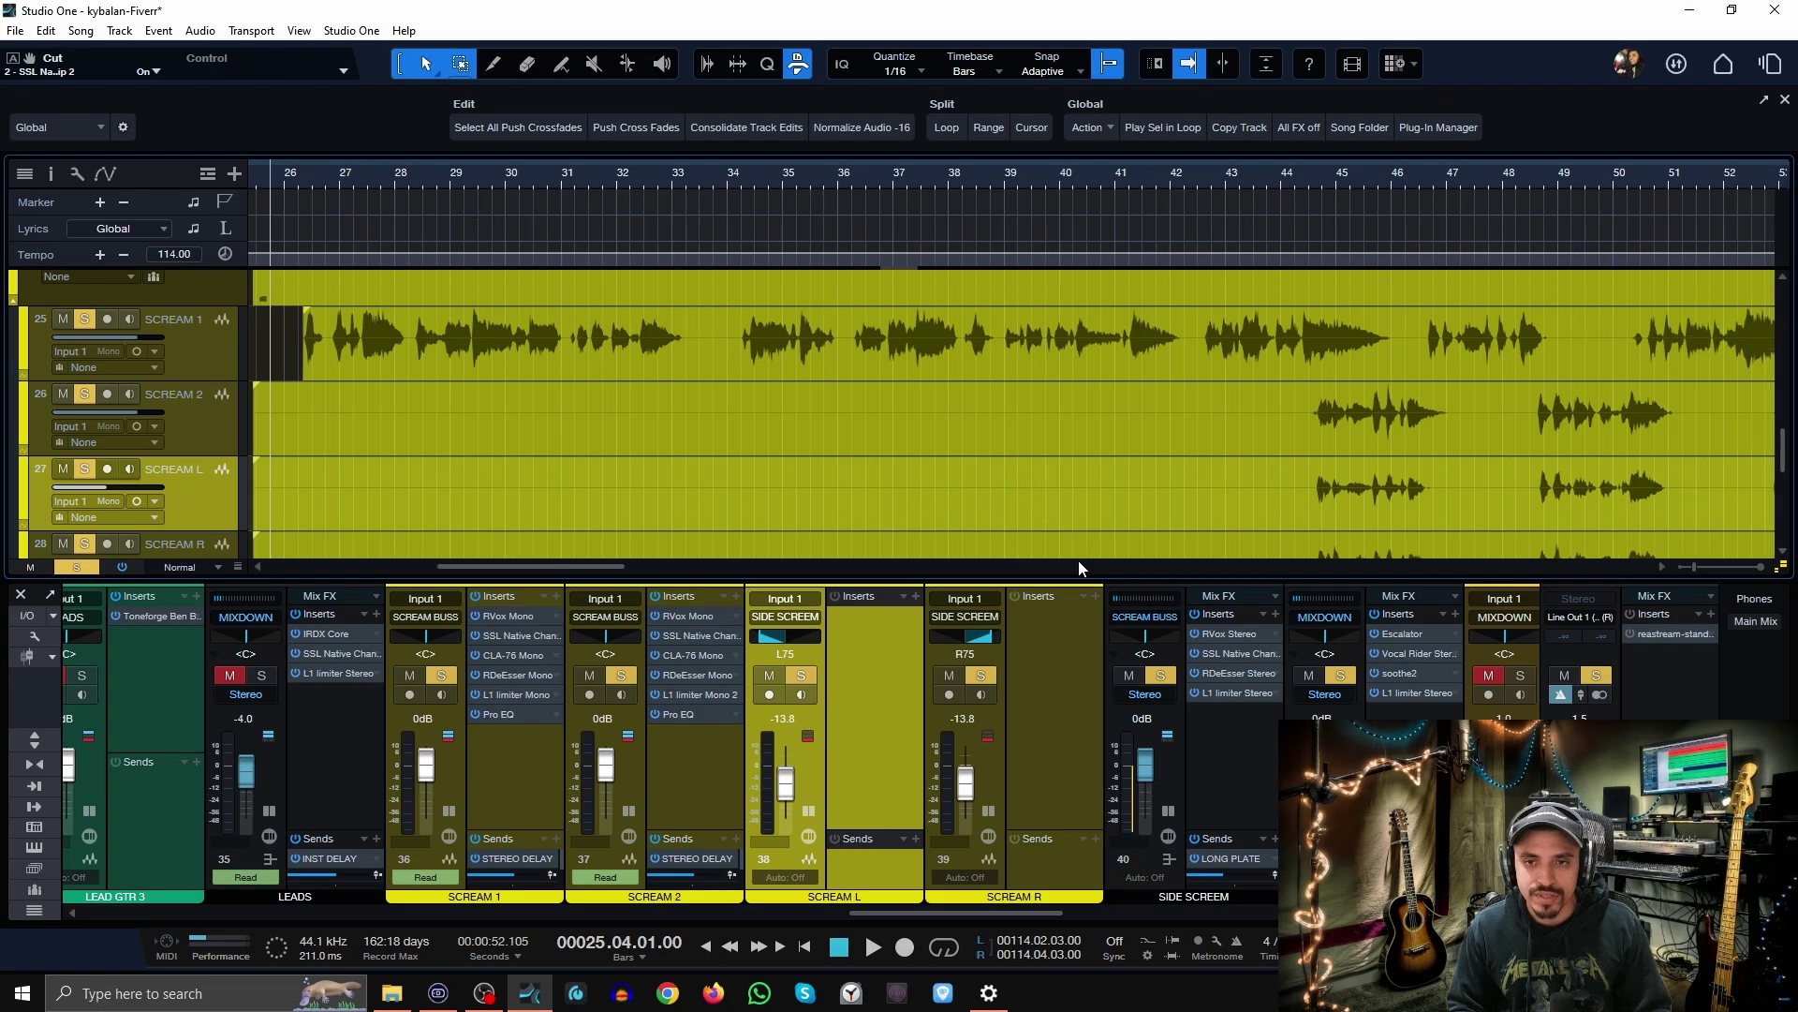
{"action": "scroll", "coordinate": [1463, 178], "scroll_direction": "down", "scroll_amount": 3}
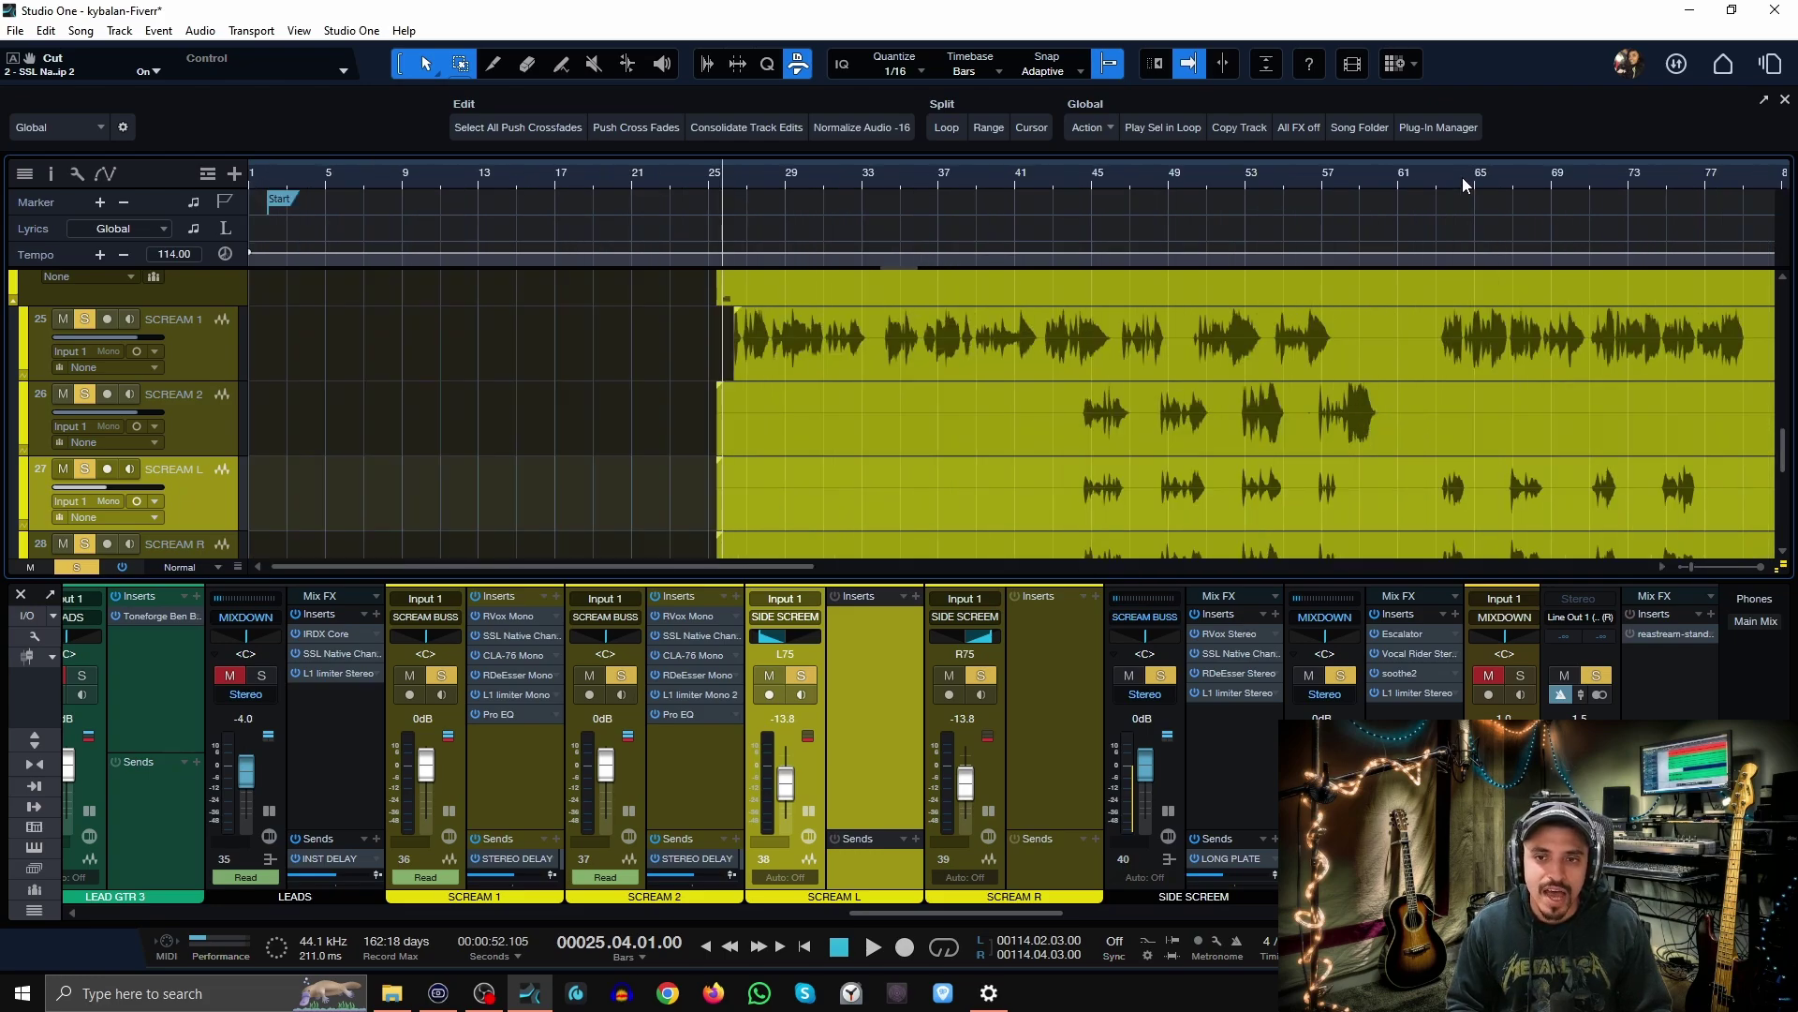
{"action": "scroll", "coordinate": [953, 160], "scroll_direction": "up", "scroll_amount": 3}
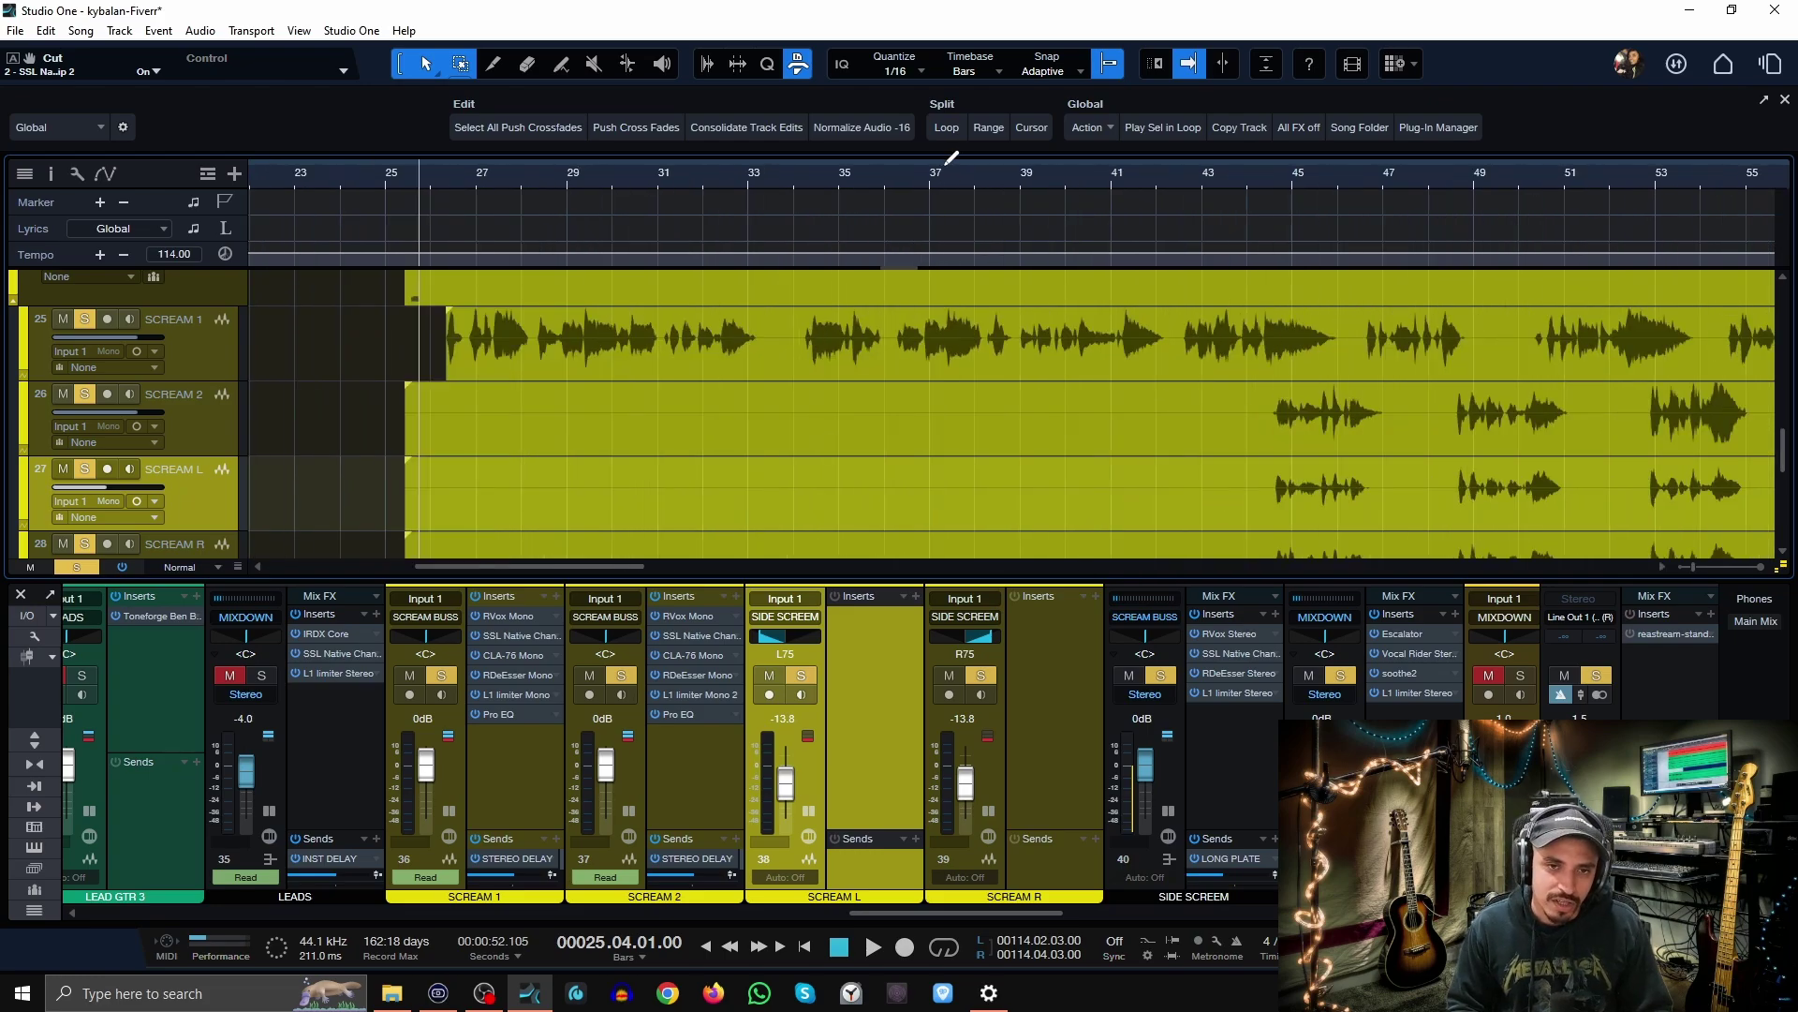
- Open RVox Mono on SCREAM 1 and play the vocal from bar 25 to watch its compression
{"action": "left_click", "coordinate": [520, 615]}
{"action": "left_click_drag", "start_coordinate": [1696, 321], "coordinate": [902, 386]}
{"action": "key", "text": "space"}
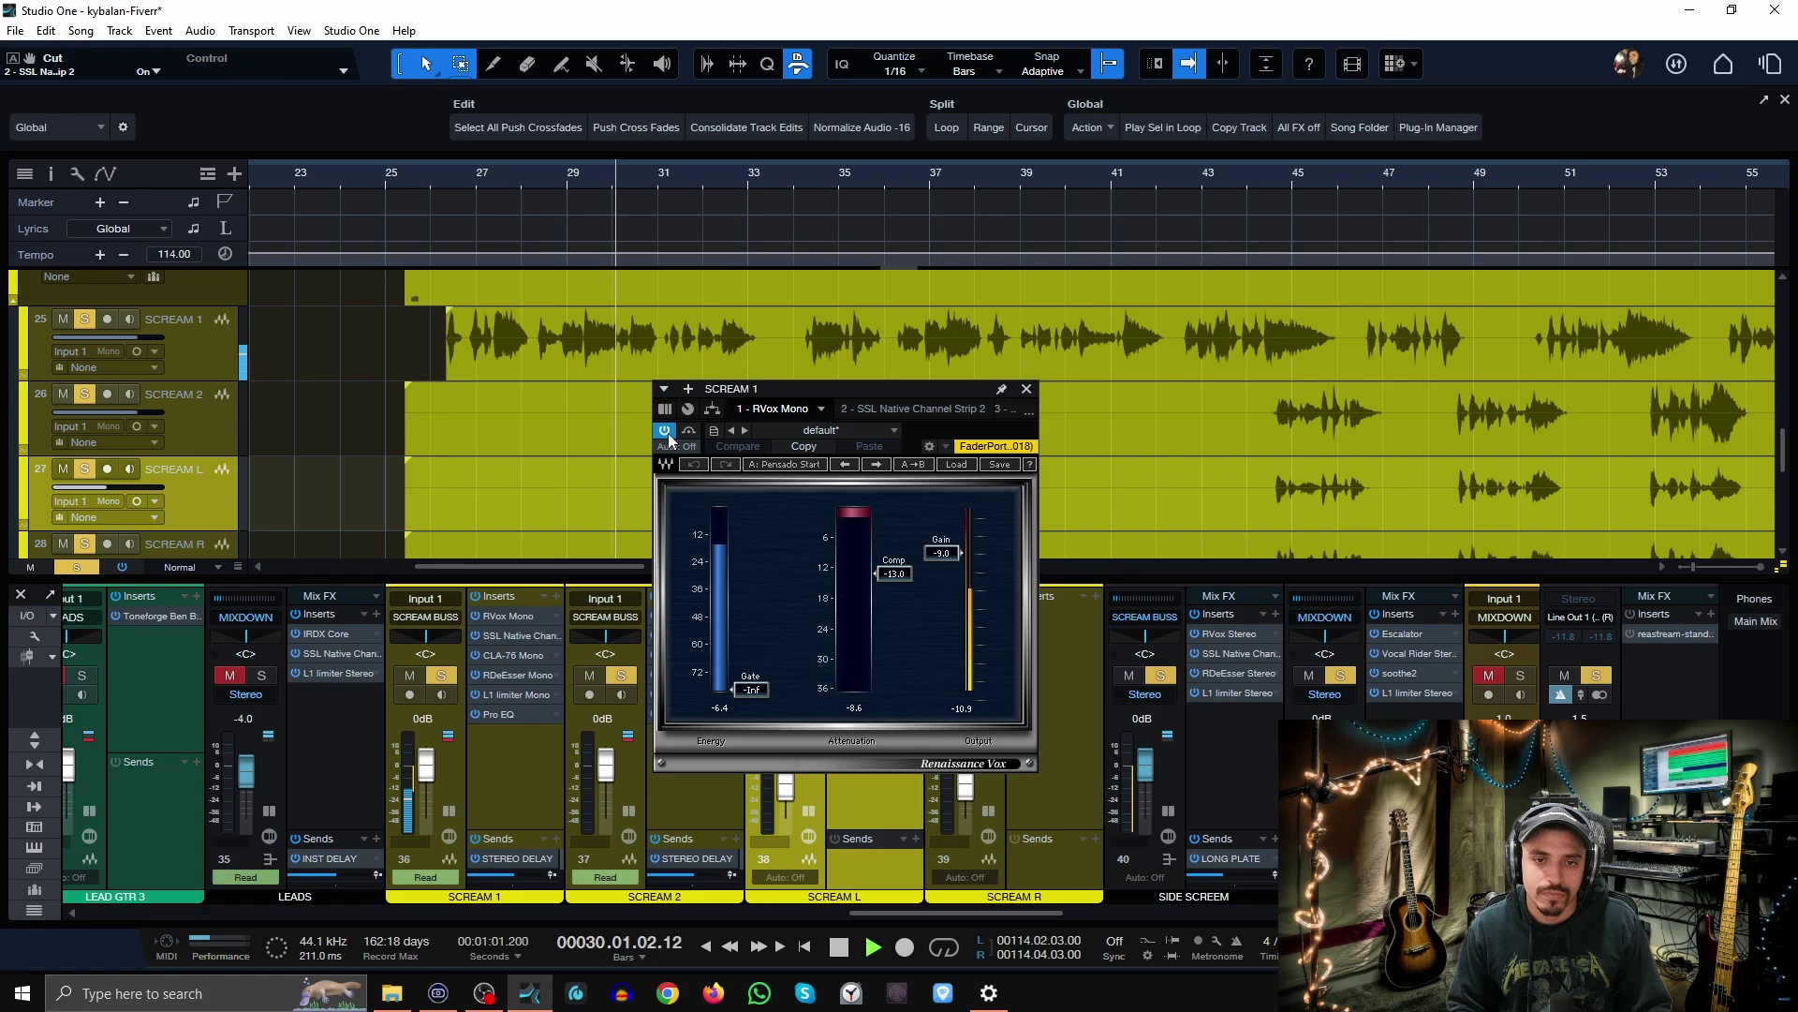
{"action": "key", "text": "space"}
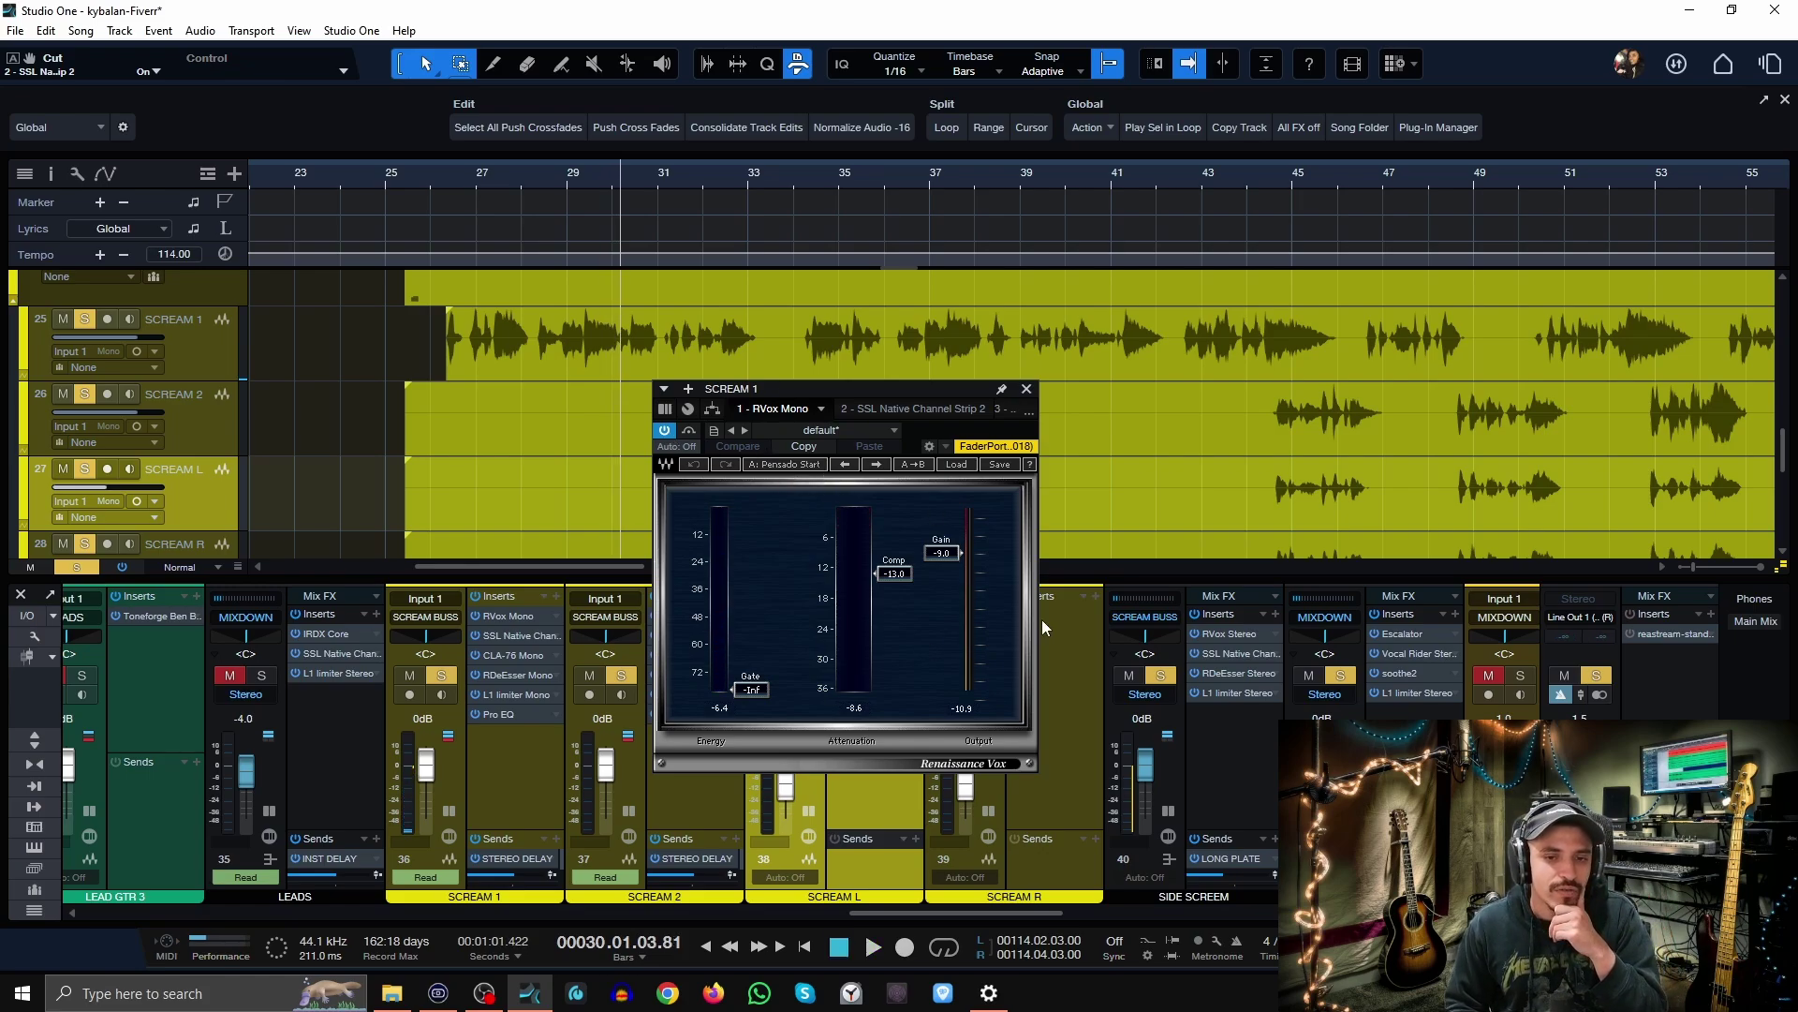
- Open SSL Native Channel Strip 2 on SCREAM 1 and examine its EQ and compressor settings
{"action": "left_click", "coordinate": [521, 637]}
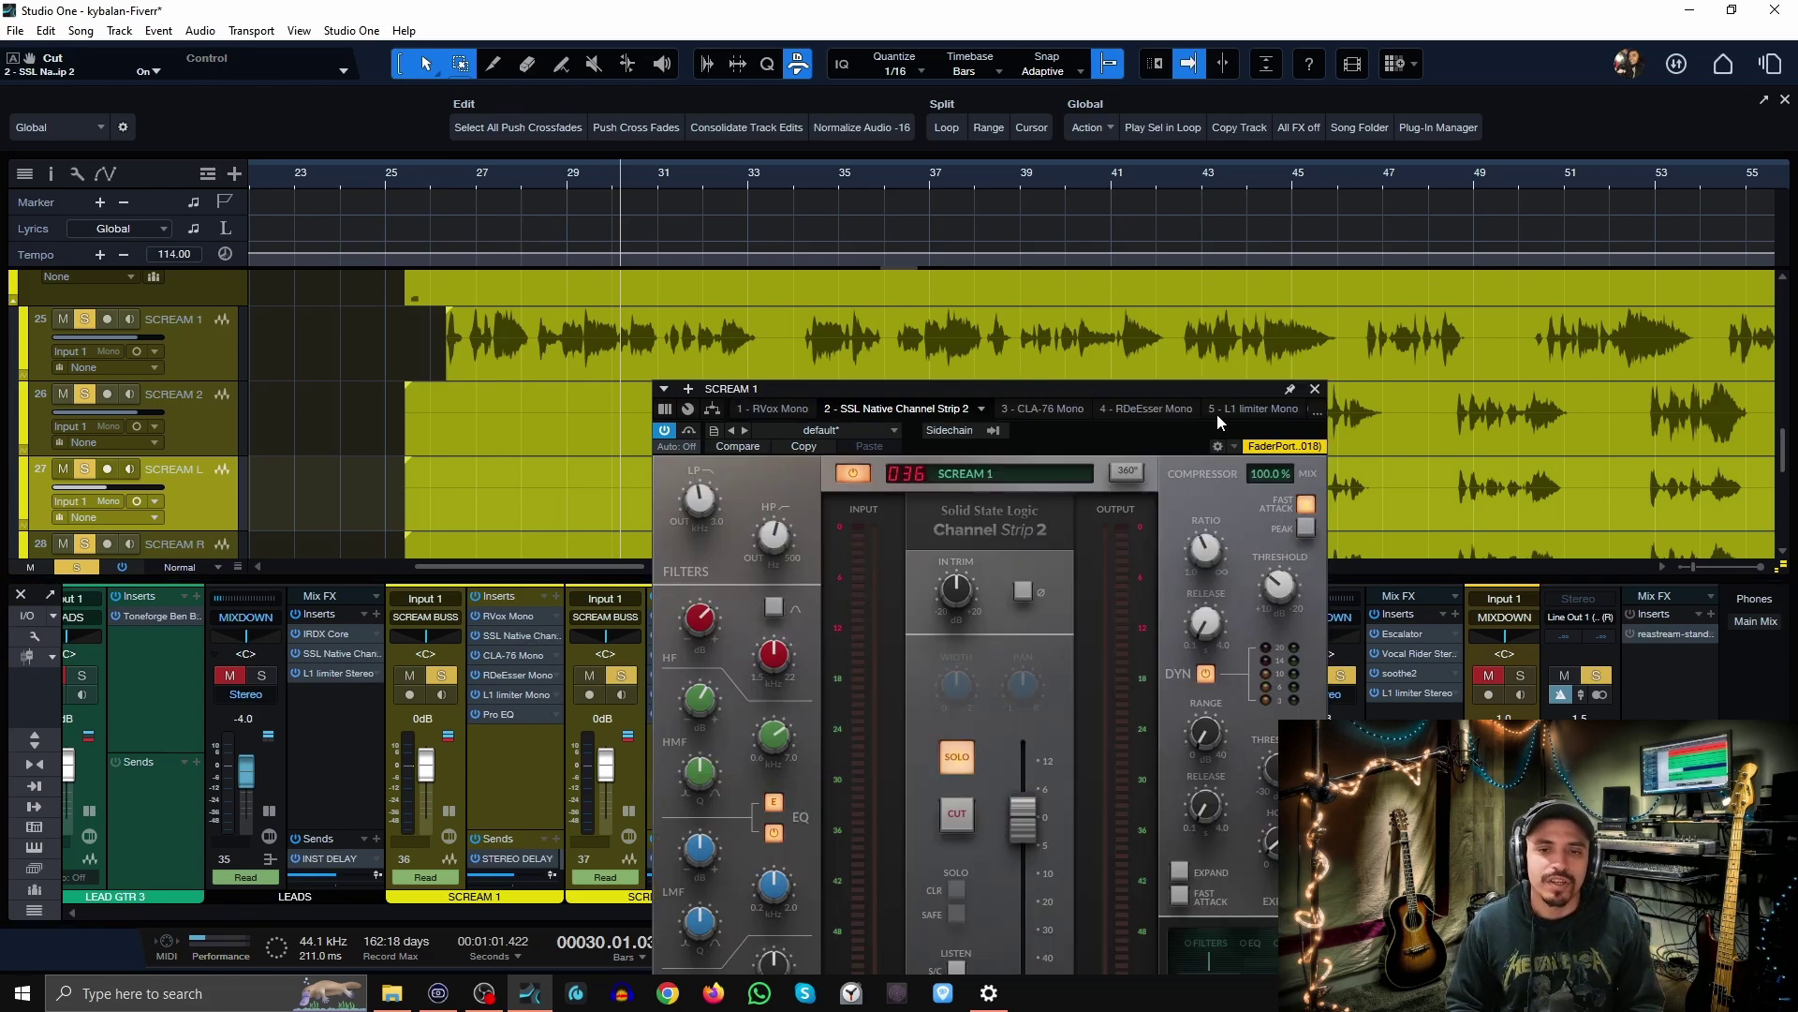
{"action": "left_click_drag", "start_coordinate": [1144, 392], "coordinate": [1171, 106]}
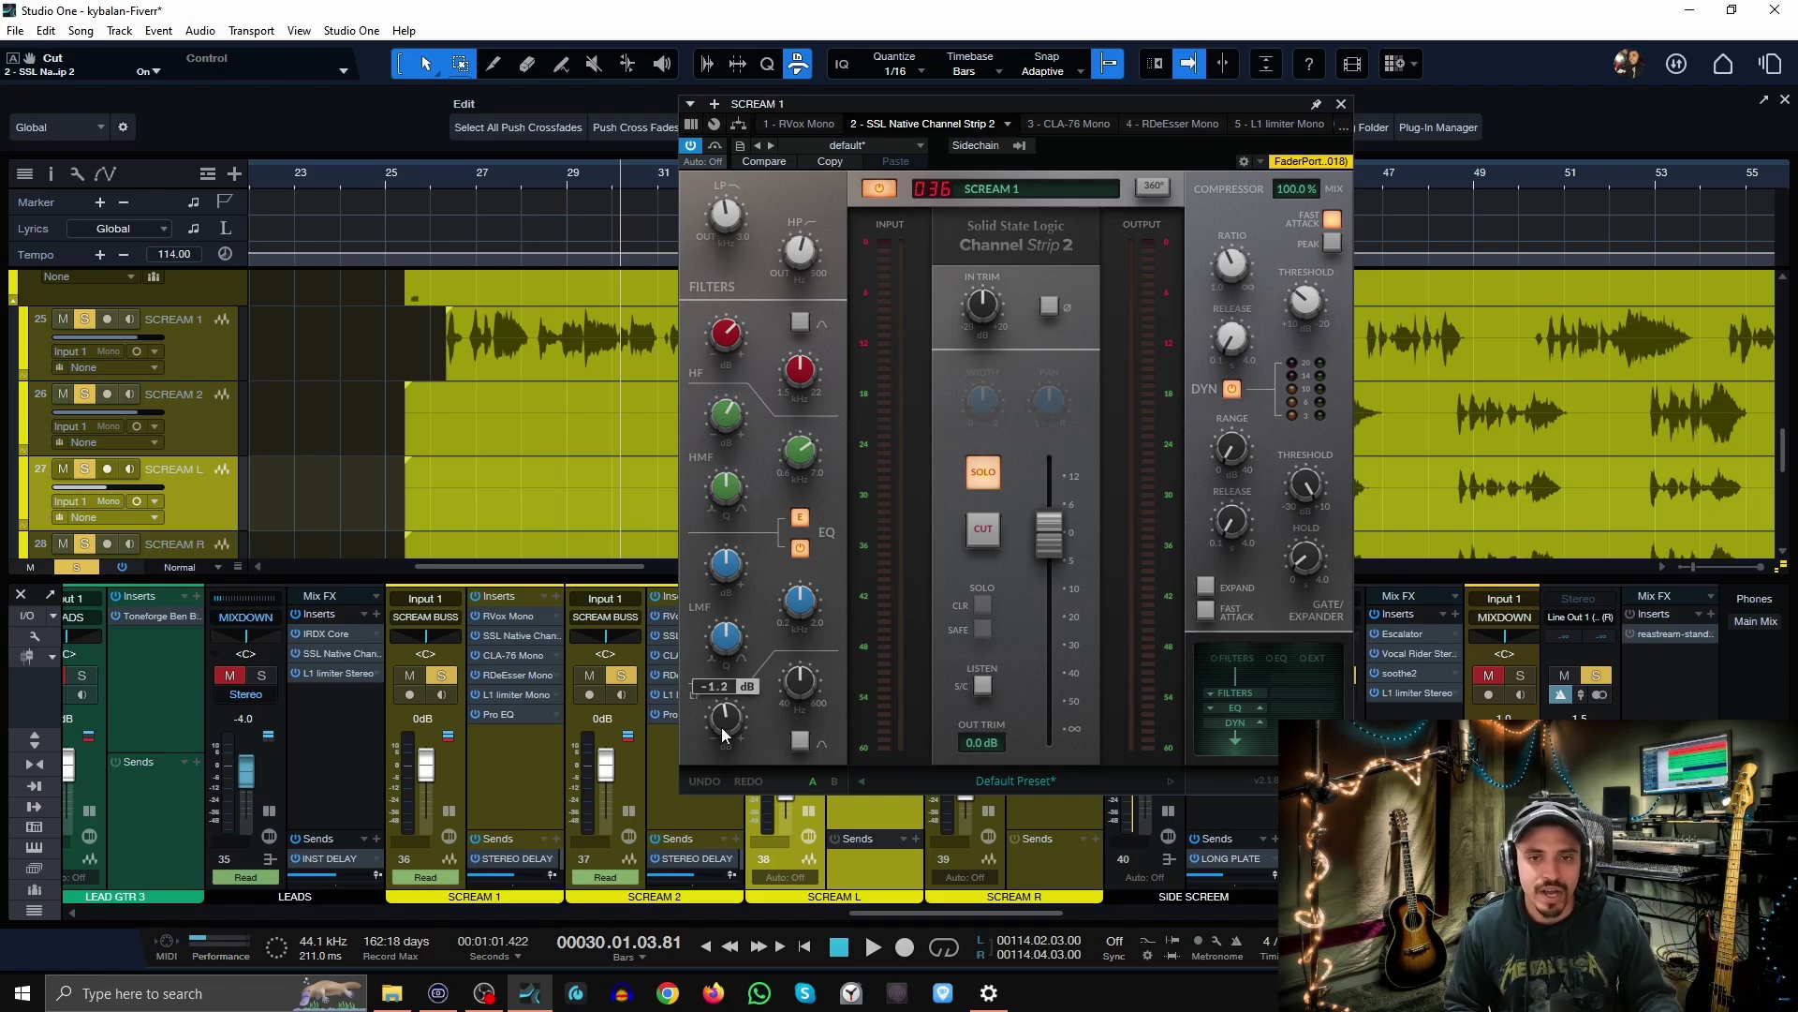
{"action": "key", "text": "space"}
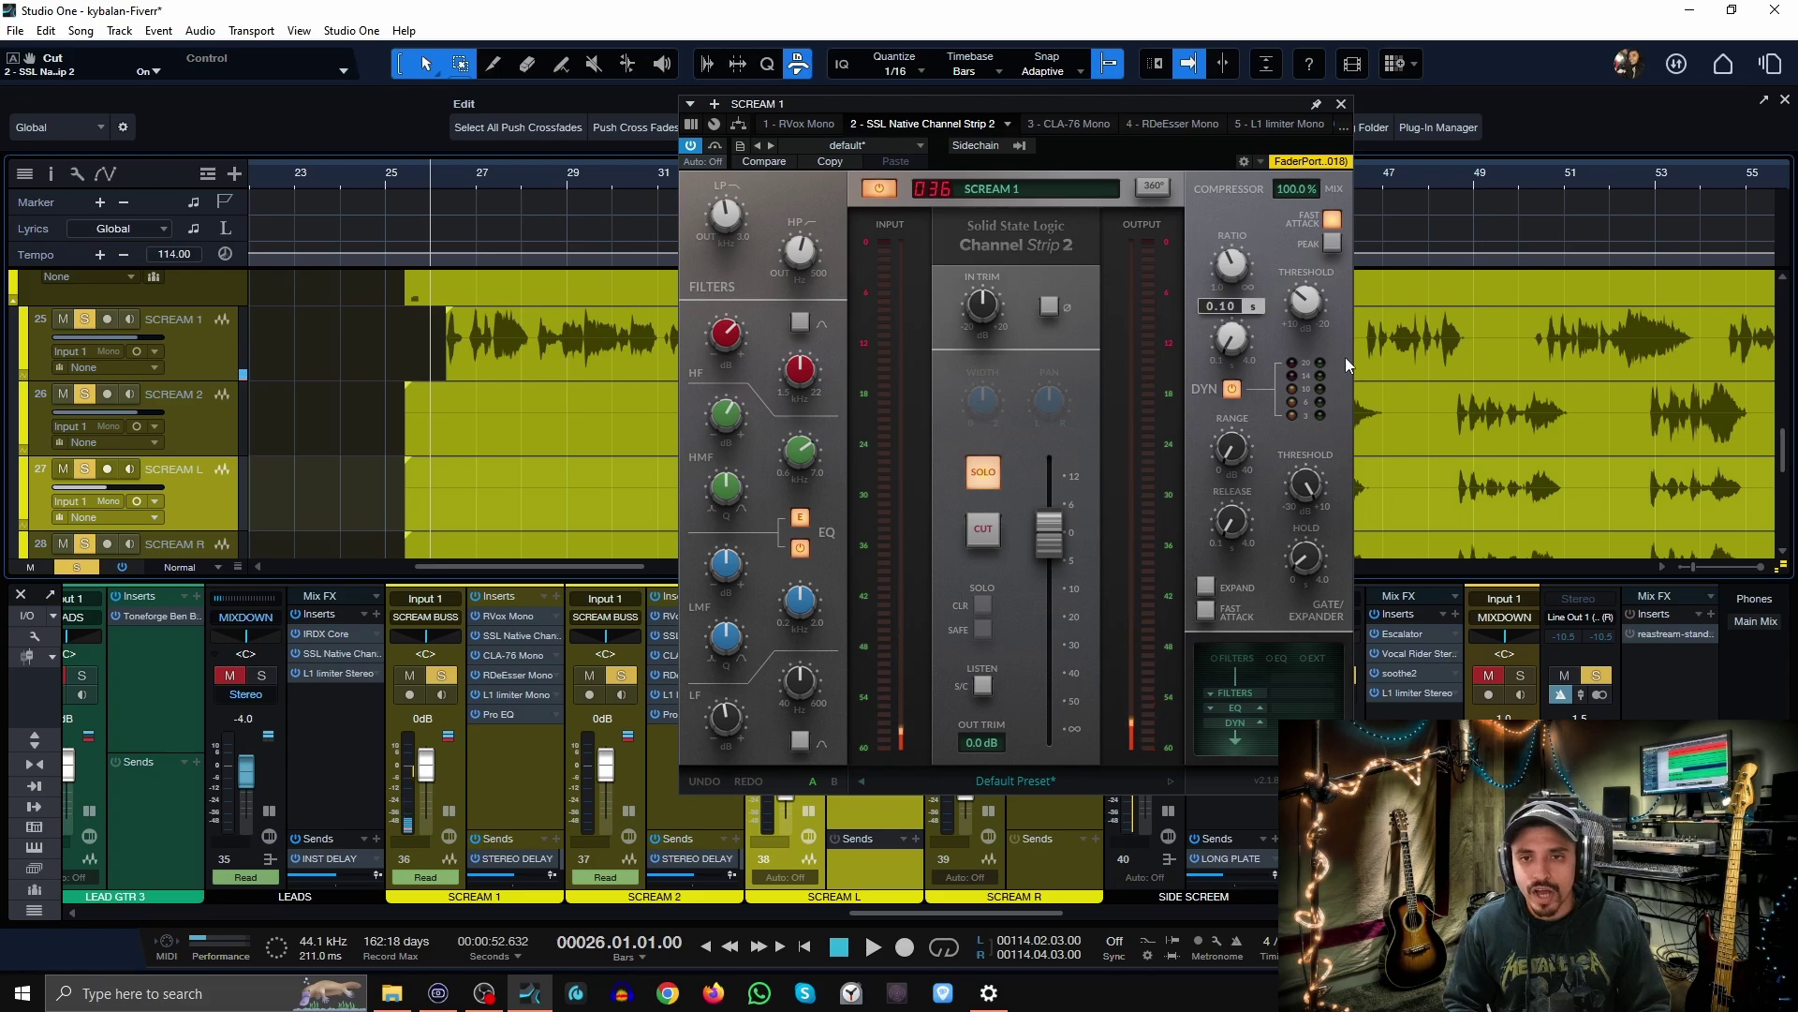
{"action": "left_click_drag", "start_coordinate": [1230, 267], "coordinate": [1201, 412]}
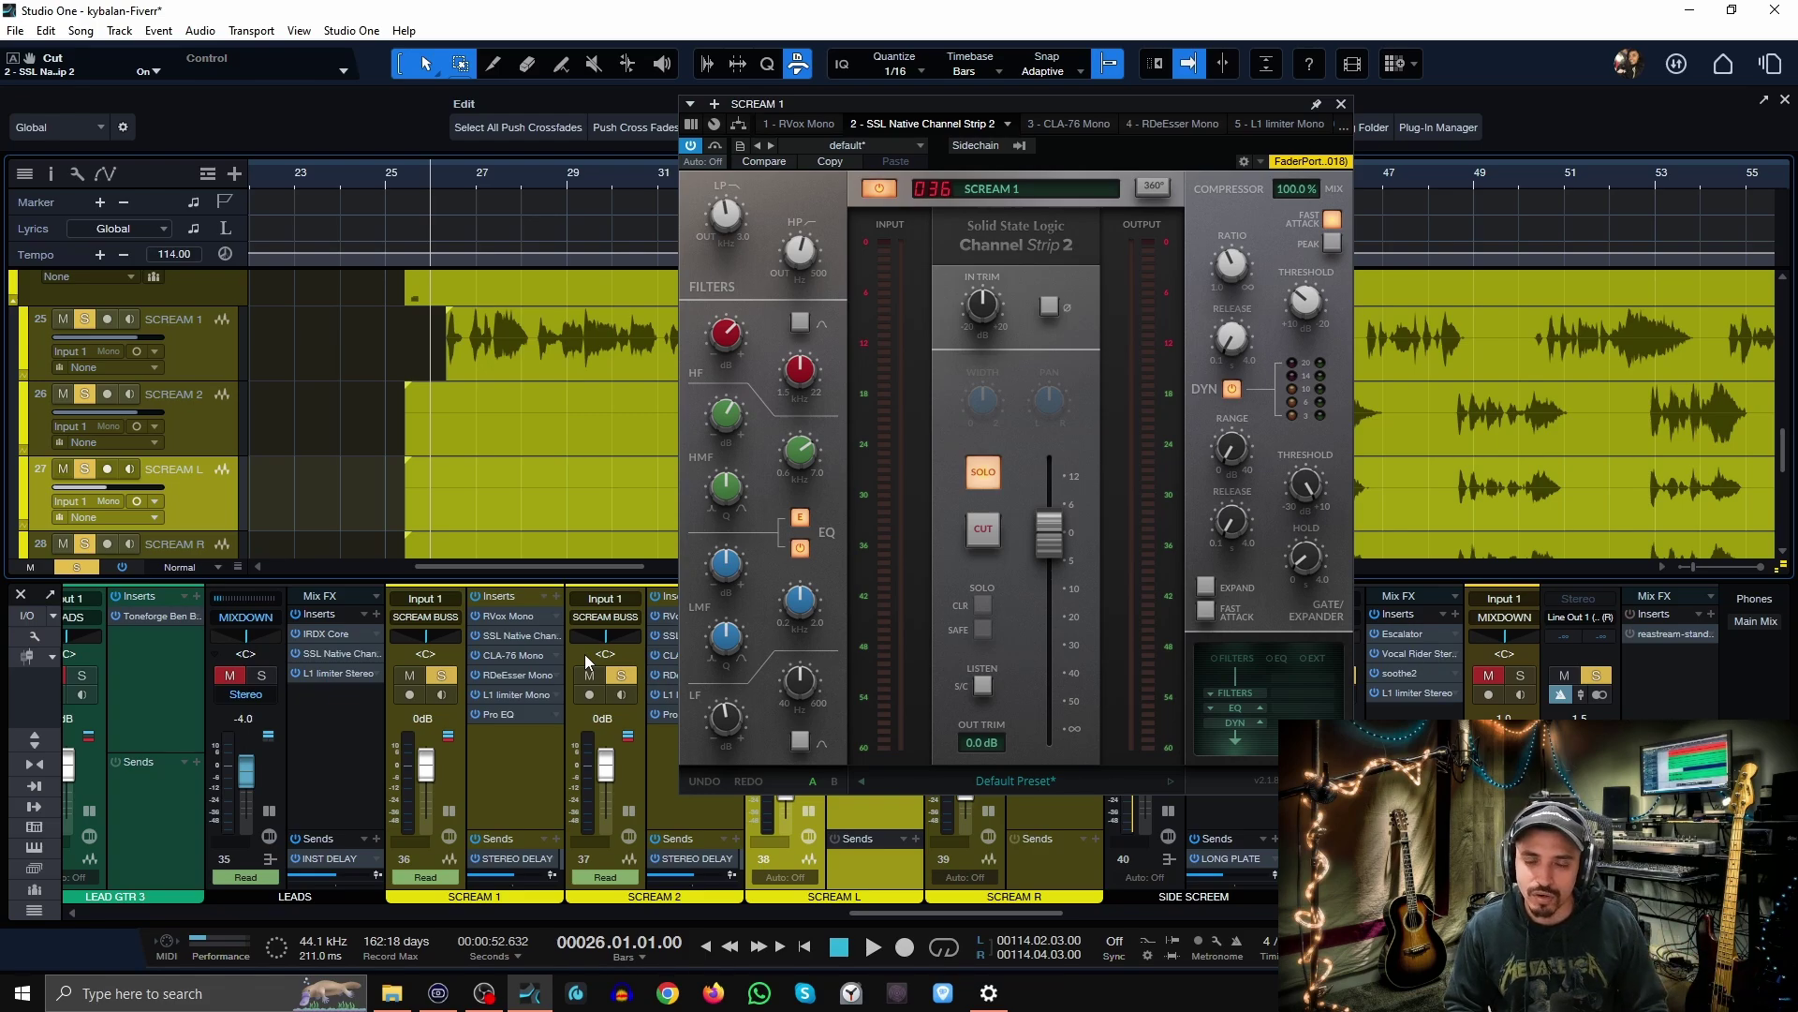
- Play SCREAM 1 from bar 26 and compare it with the channel strip bypassed and active, leaving it enabled
{"action": "key", "text": "space"}
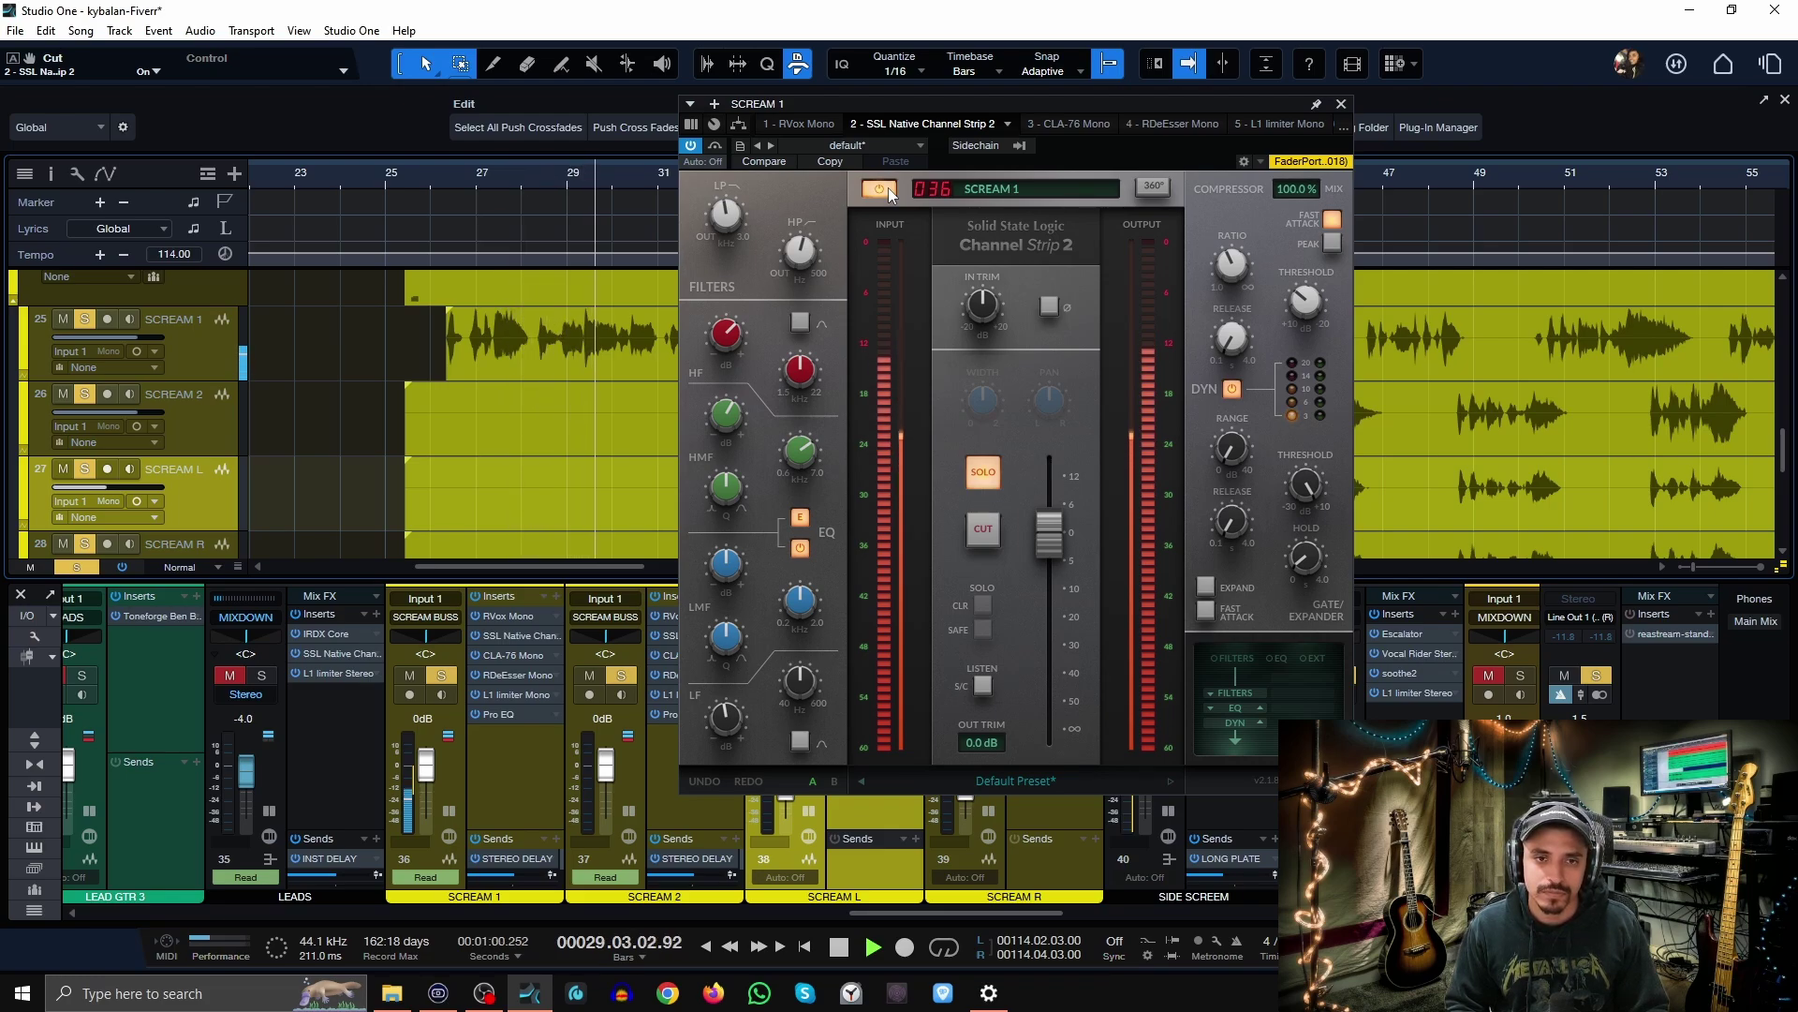
{"action": "left_click", "coordinate": [888, 188]}
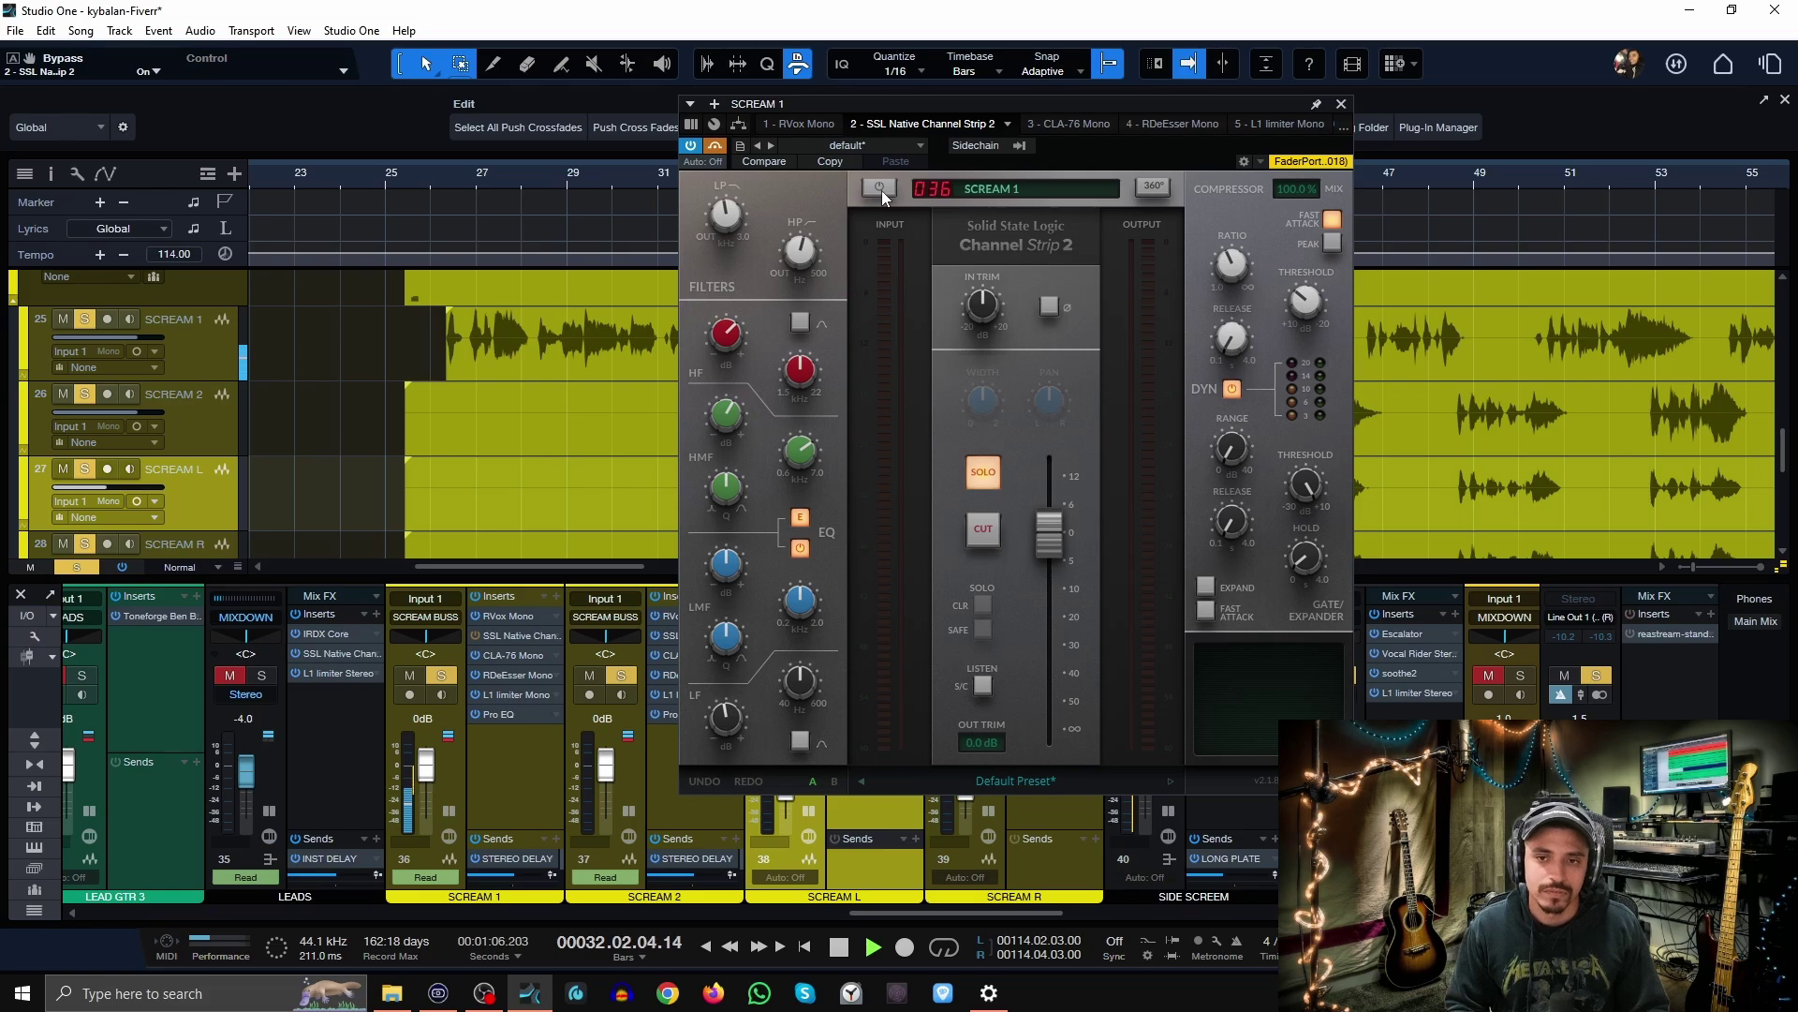
{"action": "left_click", "coordinate": [881, 188]}
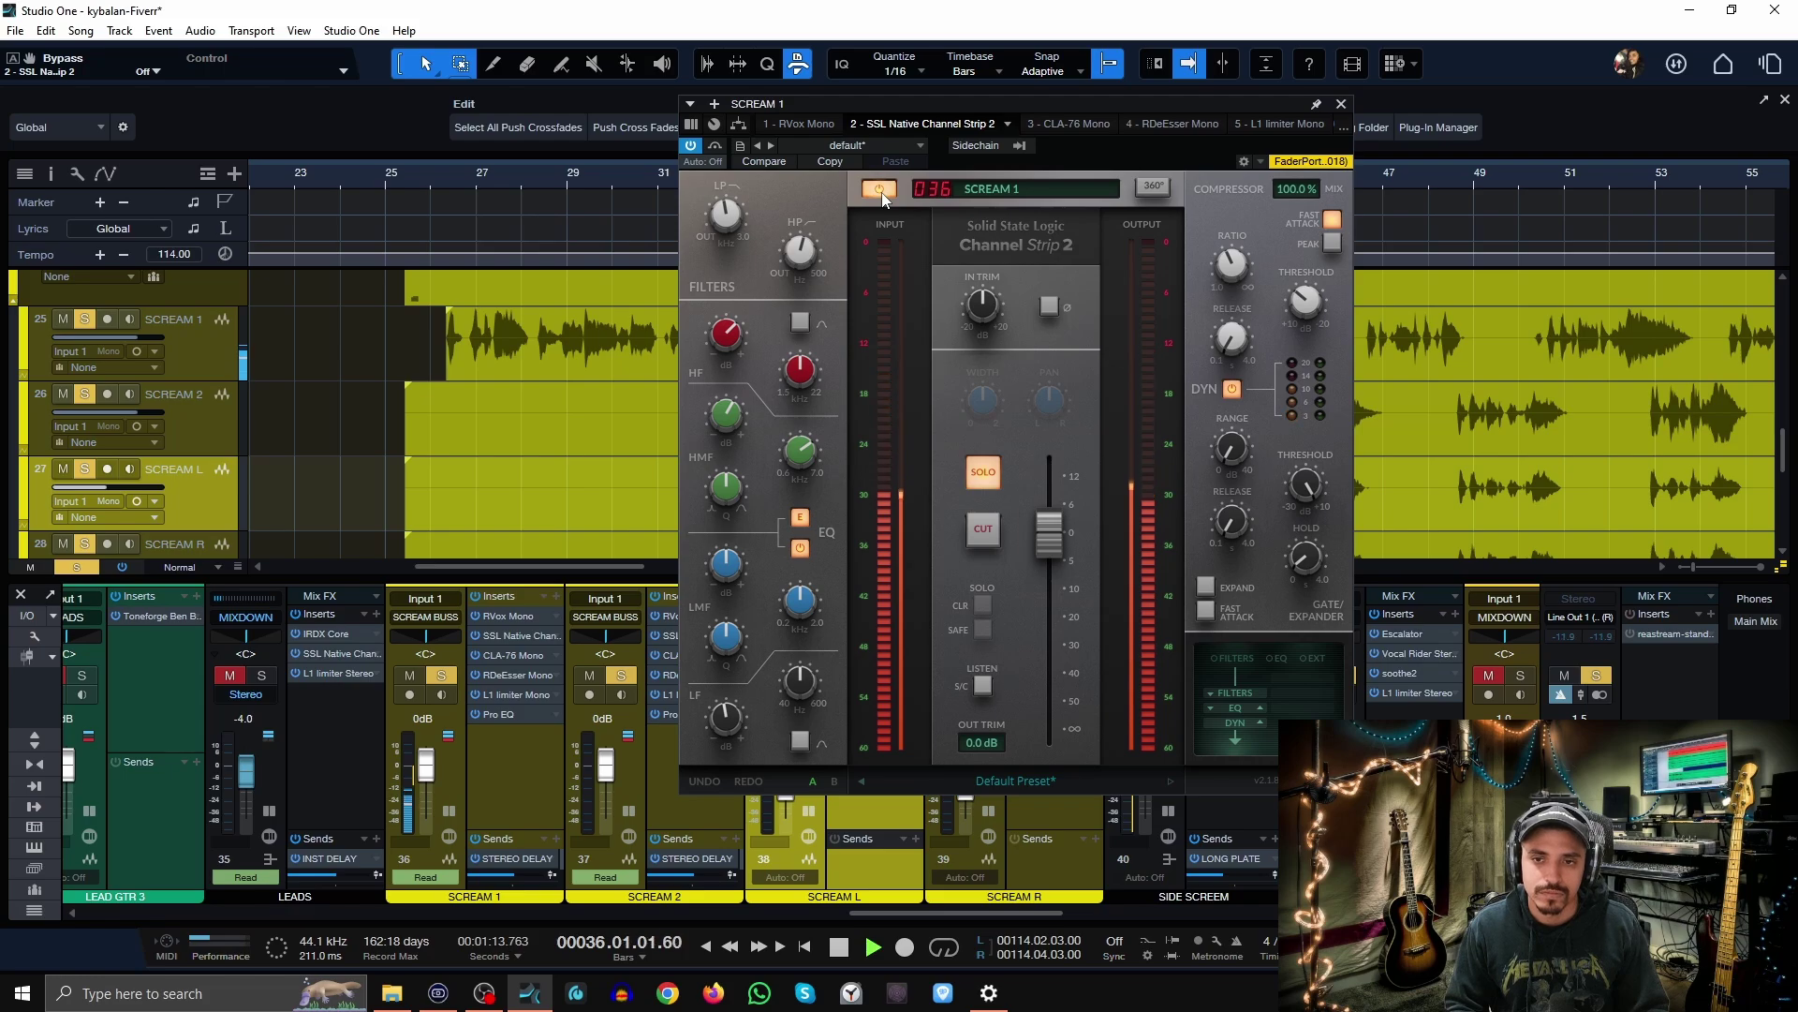
{"action": "left_click", "coordinate": [882, 192]}
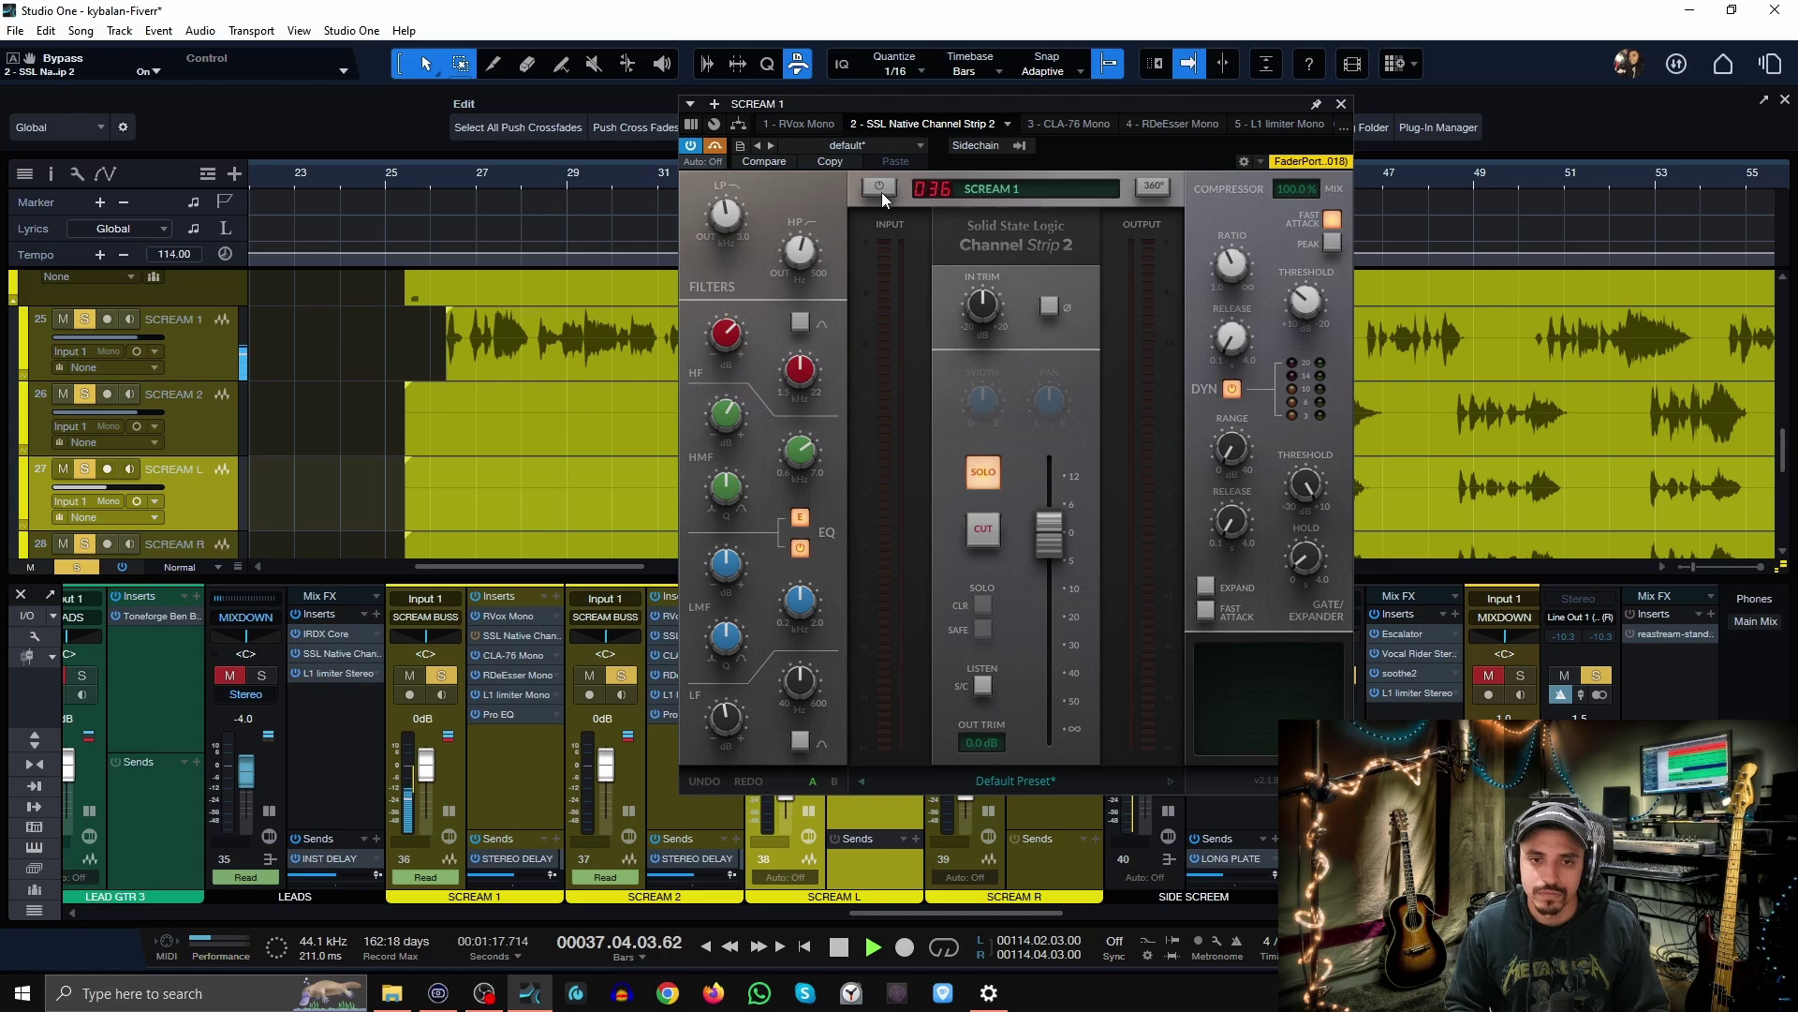
{"action": "left_click", "coordinate": [880, 190]}
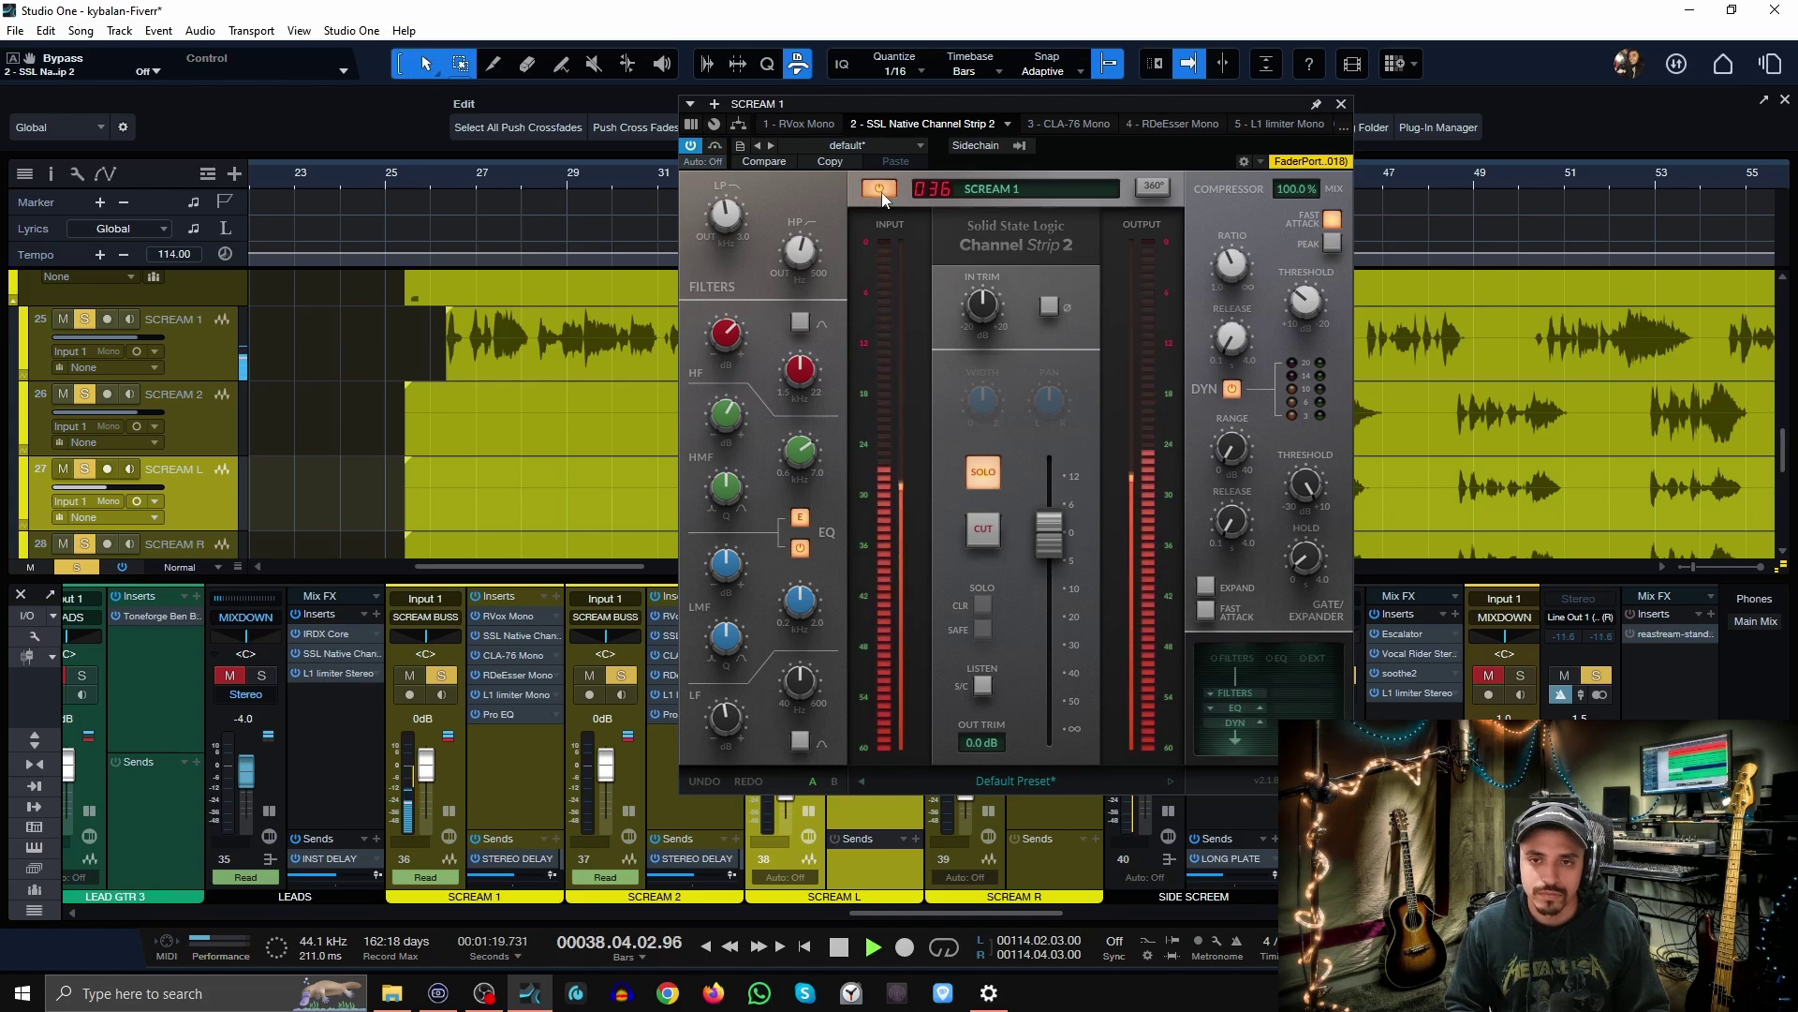
- Stop playback and examine the high-frequency and high-mid EQ settings of SCREAM 1's SSL channel strip
{"action": "key", "text": "space"}
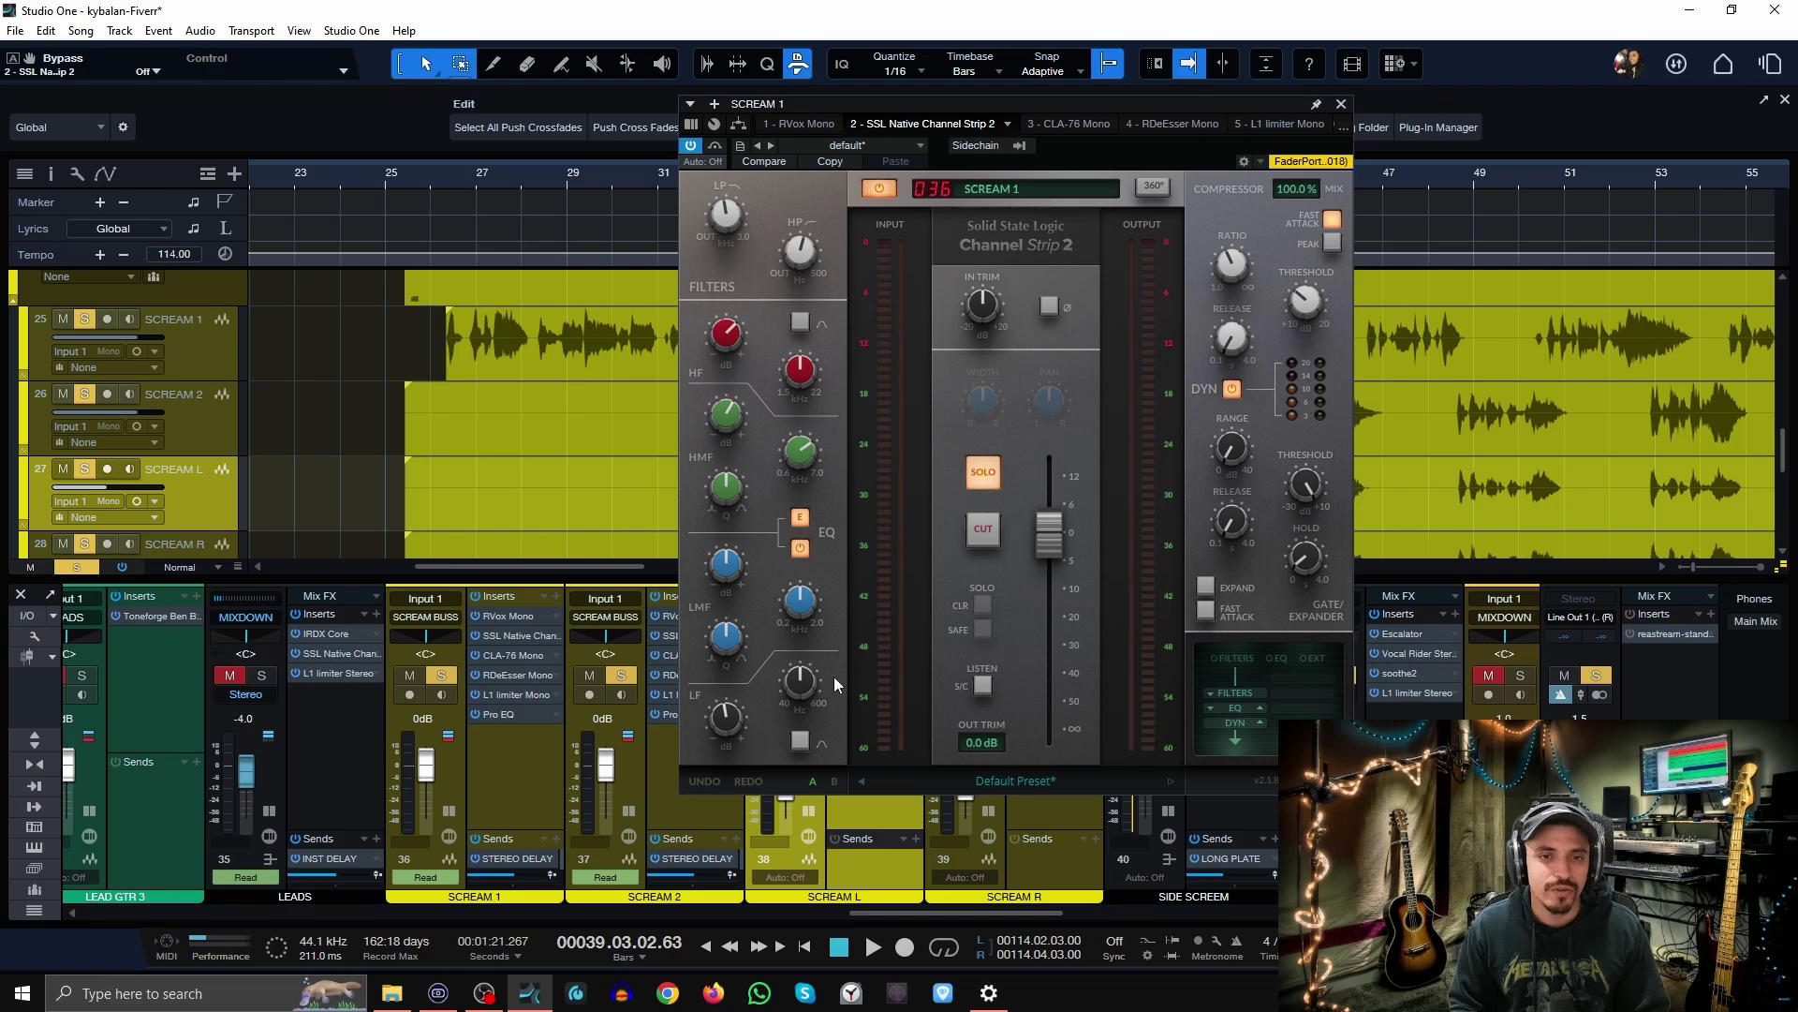
{"action": "mouse_move", "coordinate": [705, 716]}
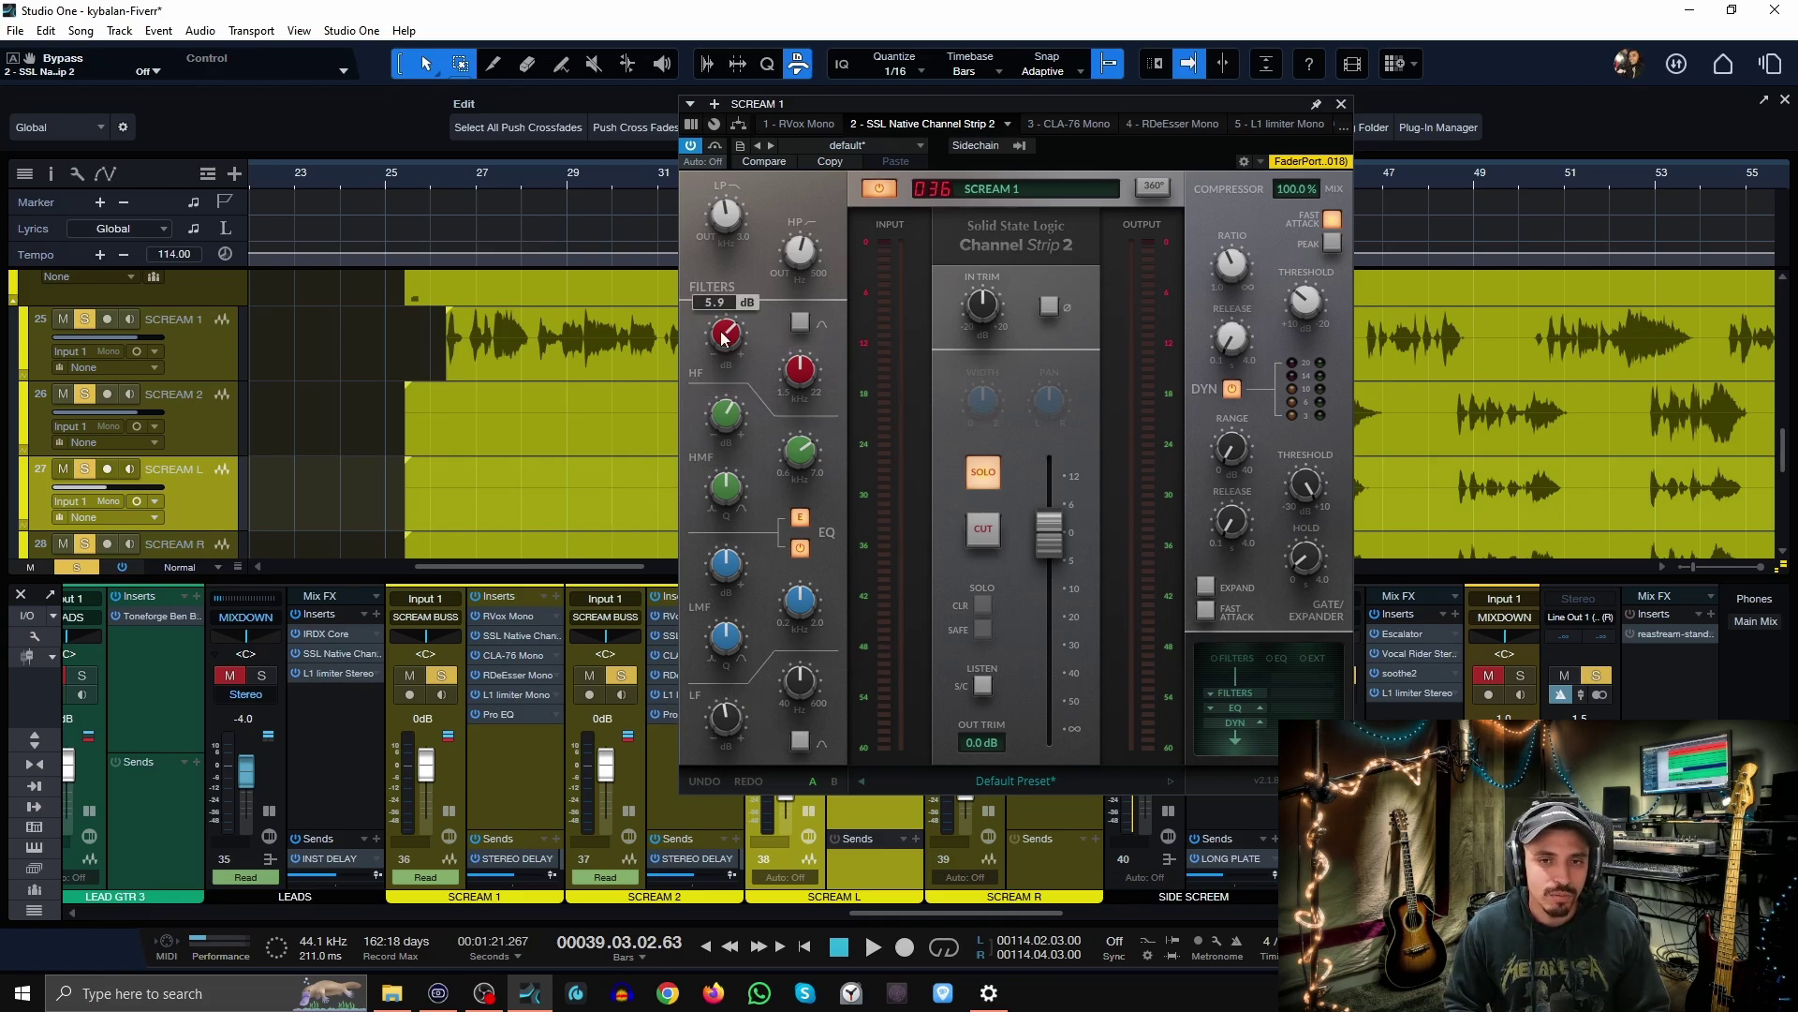
{"action": "mouse_move", "coordinate": [727, 392]}
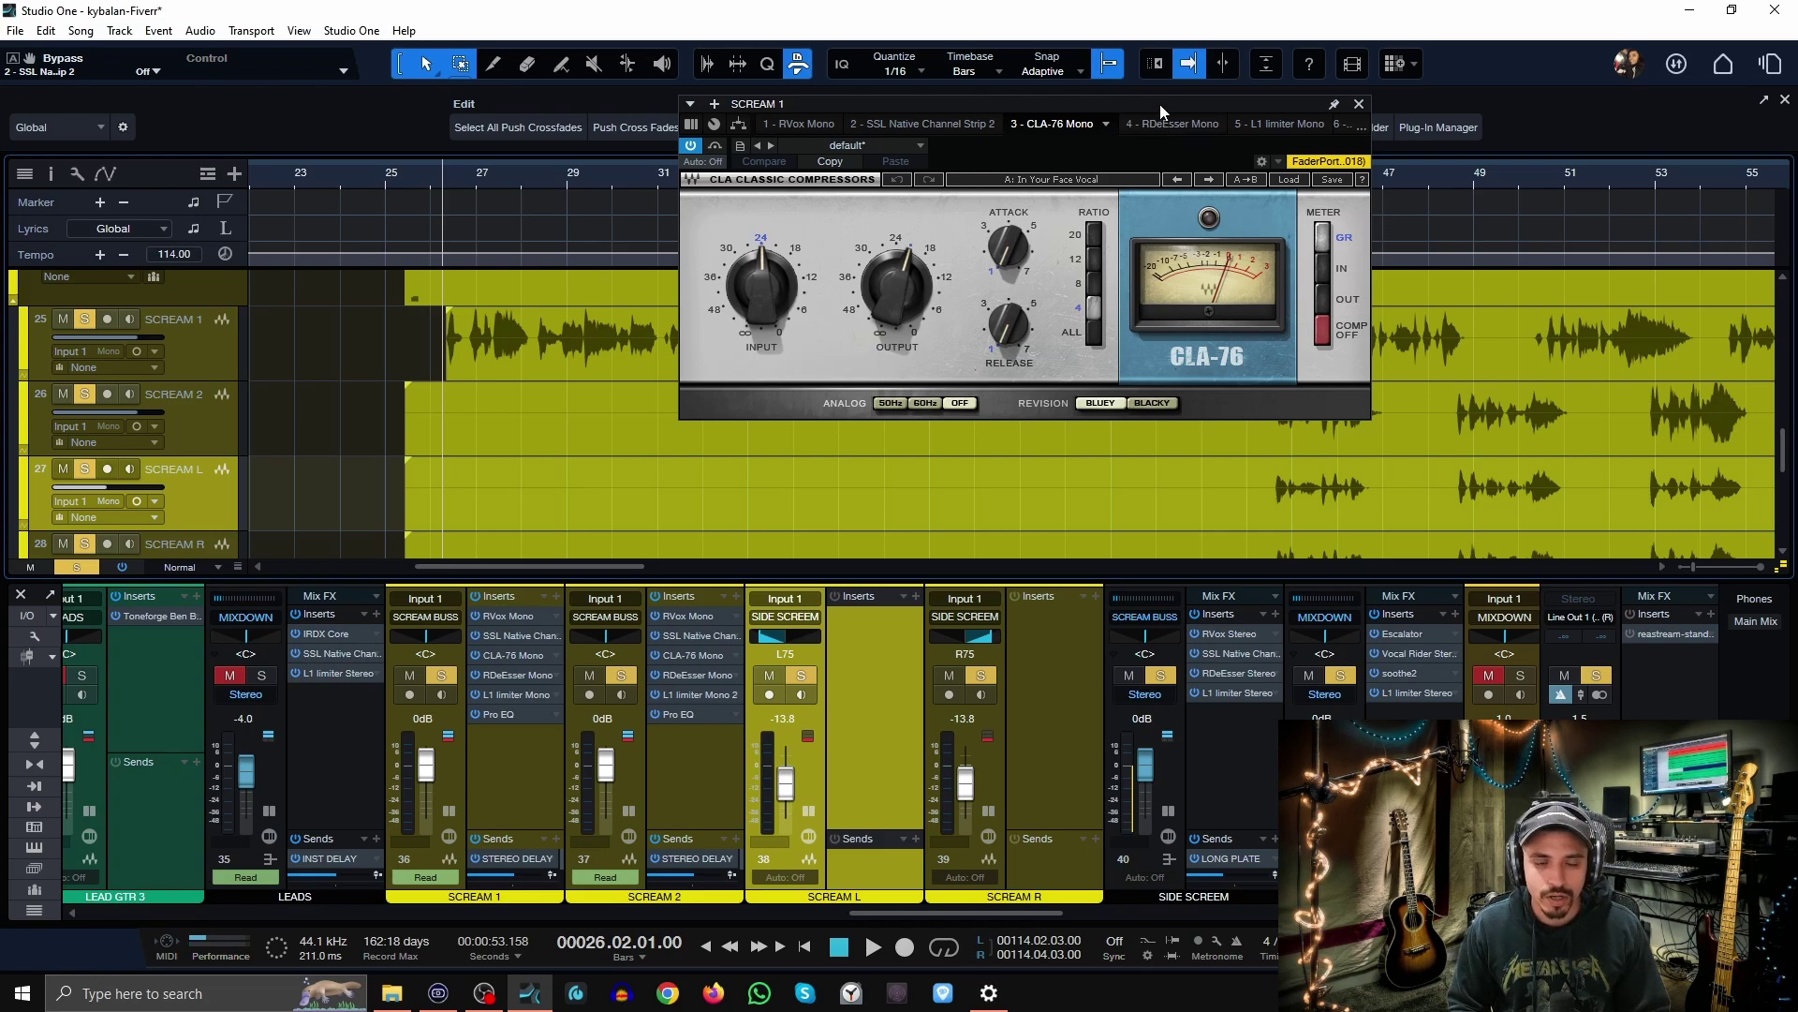
- Show CLA-76 Mono on SCREAM 1 and play the vocal from bar 26 to watch its gain reduction
{"action": "key", "text": "space"}
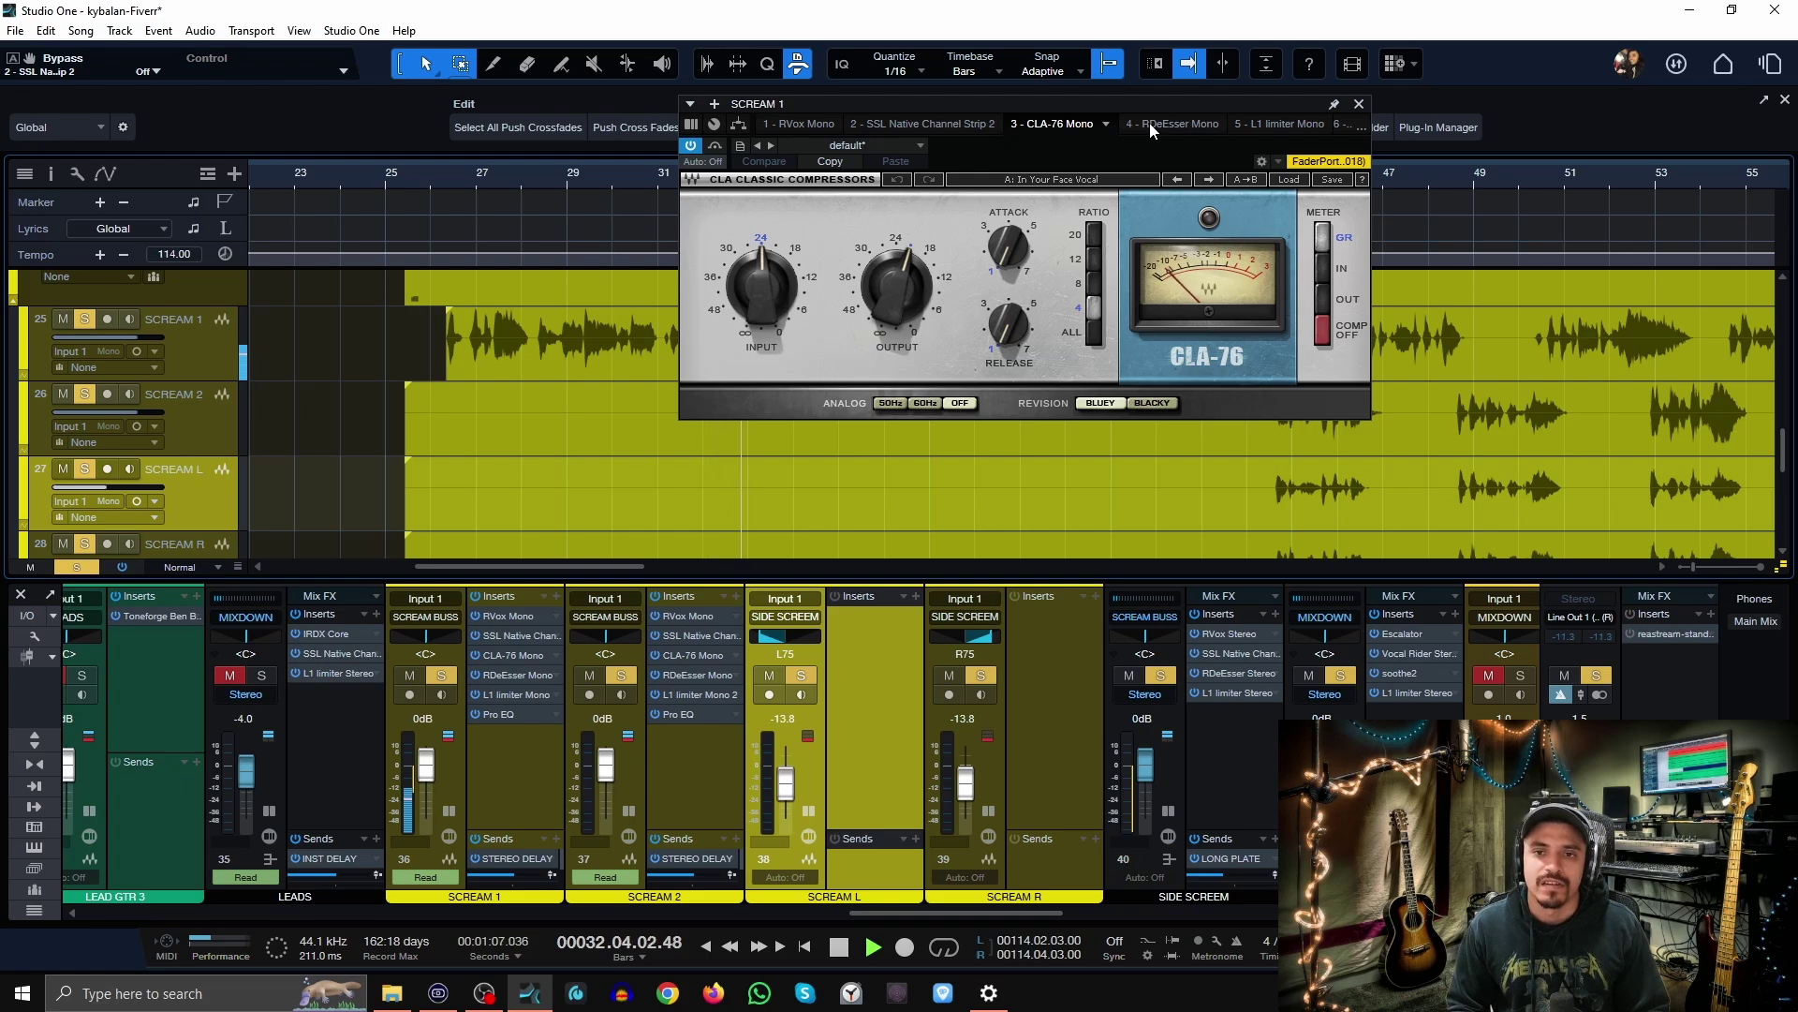
{"action": "key", "text": "space"}
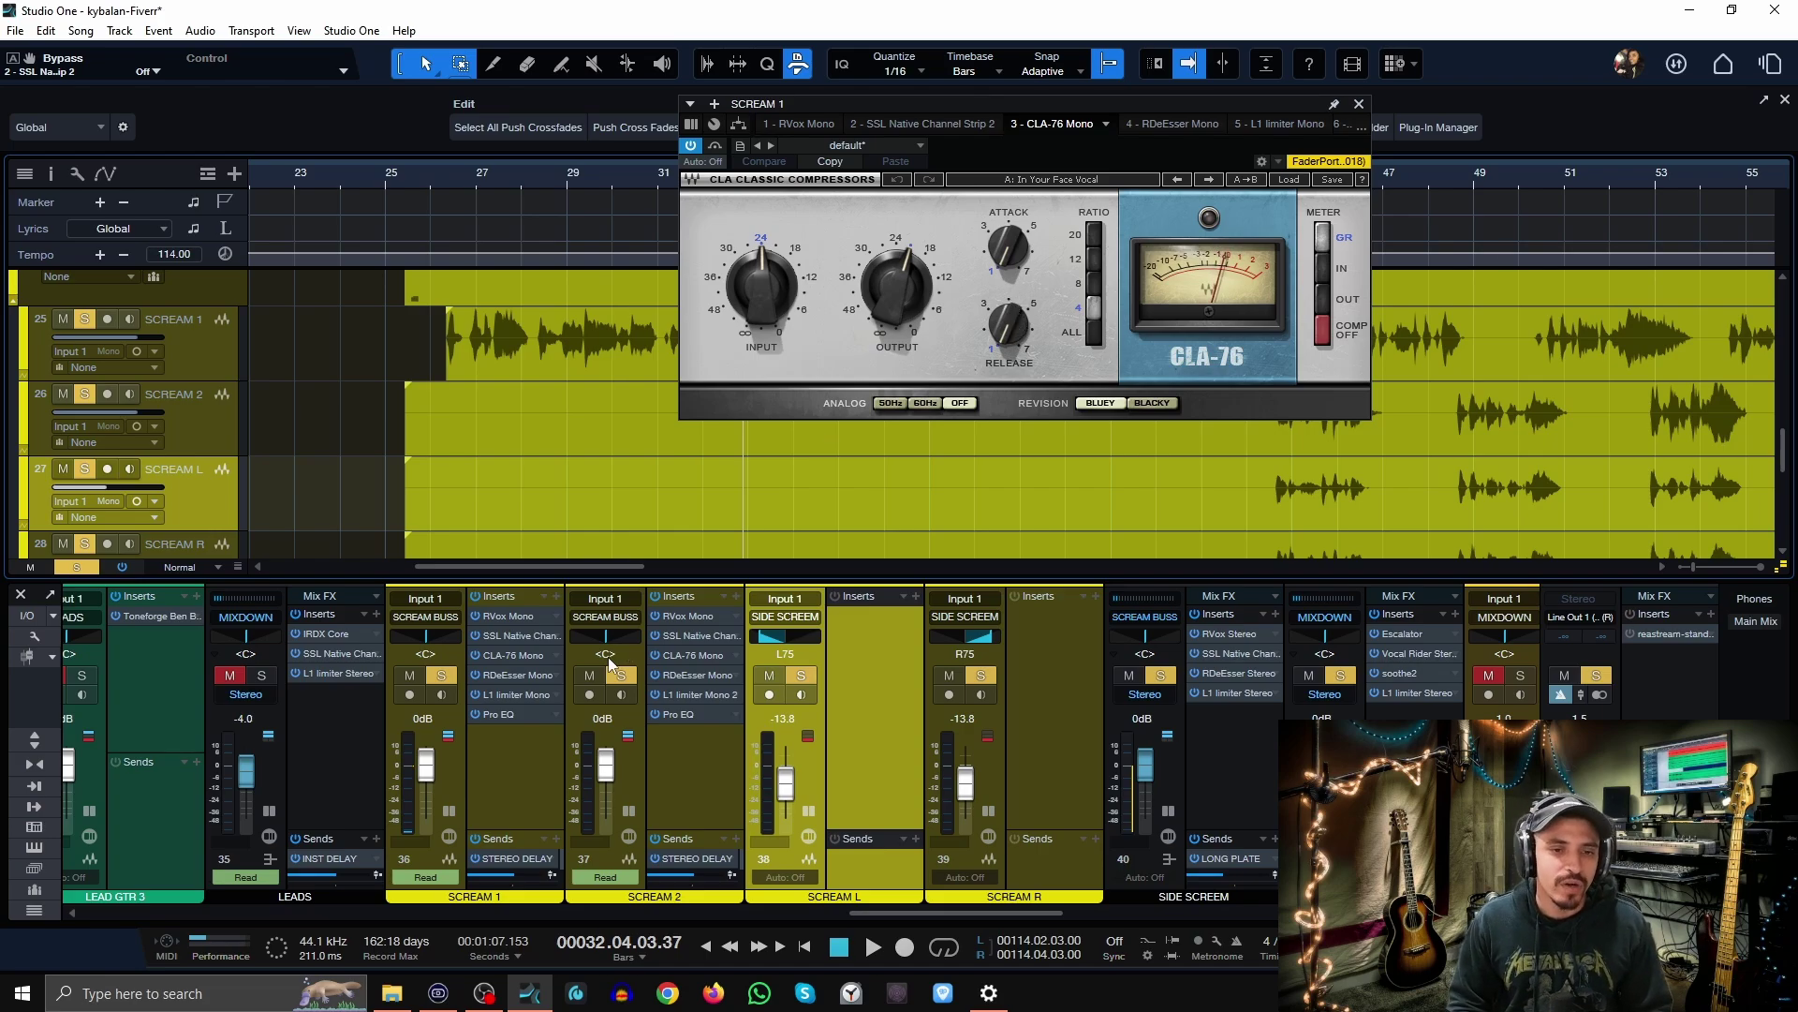
- Open L1 limiter Mono on SCREAM 1 and play the vocal from bar 26 to watch its limiting
{"action": "left_click", "coordinate": [502, 701]}
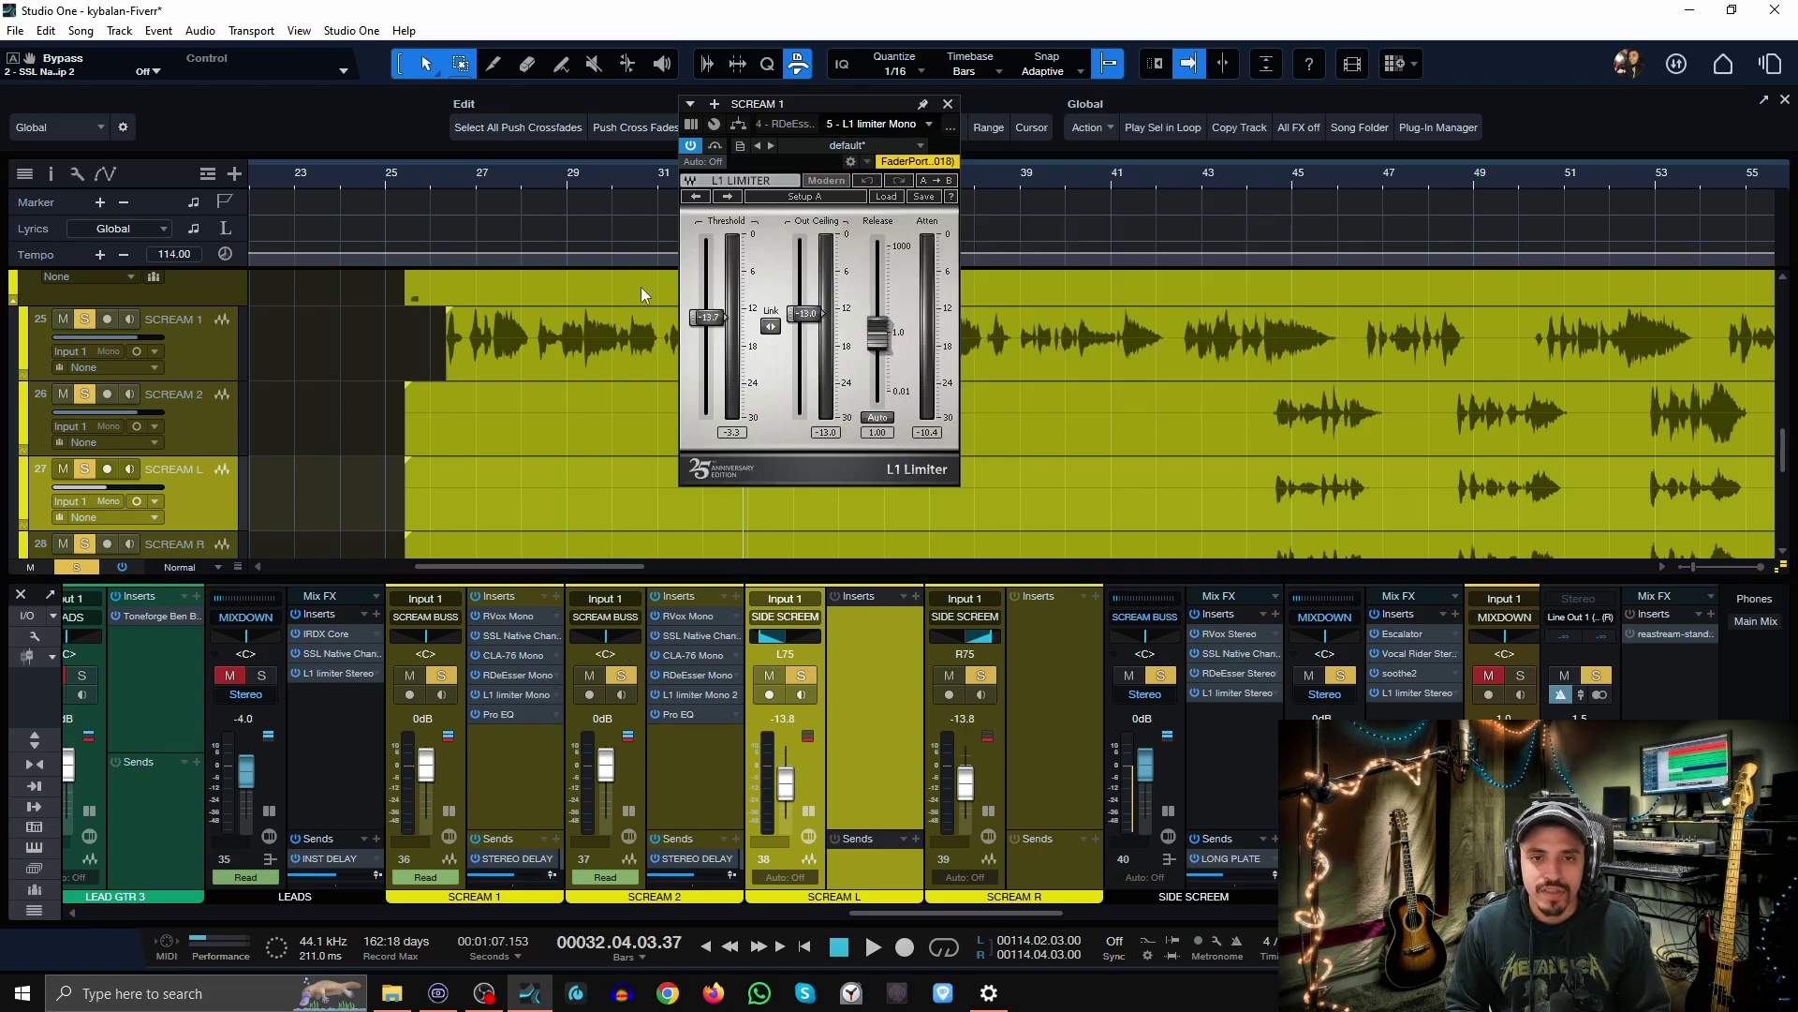
{"action": "left_click", "coordinate": [441, 182]}
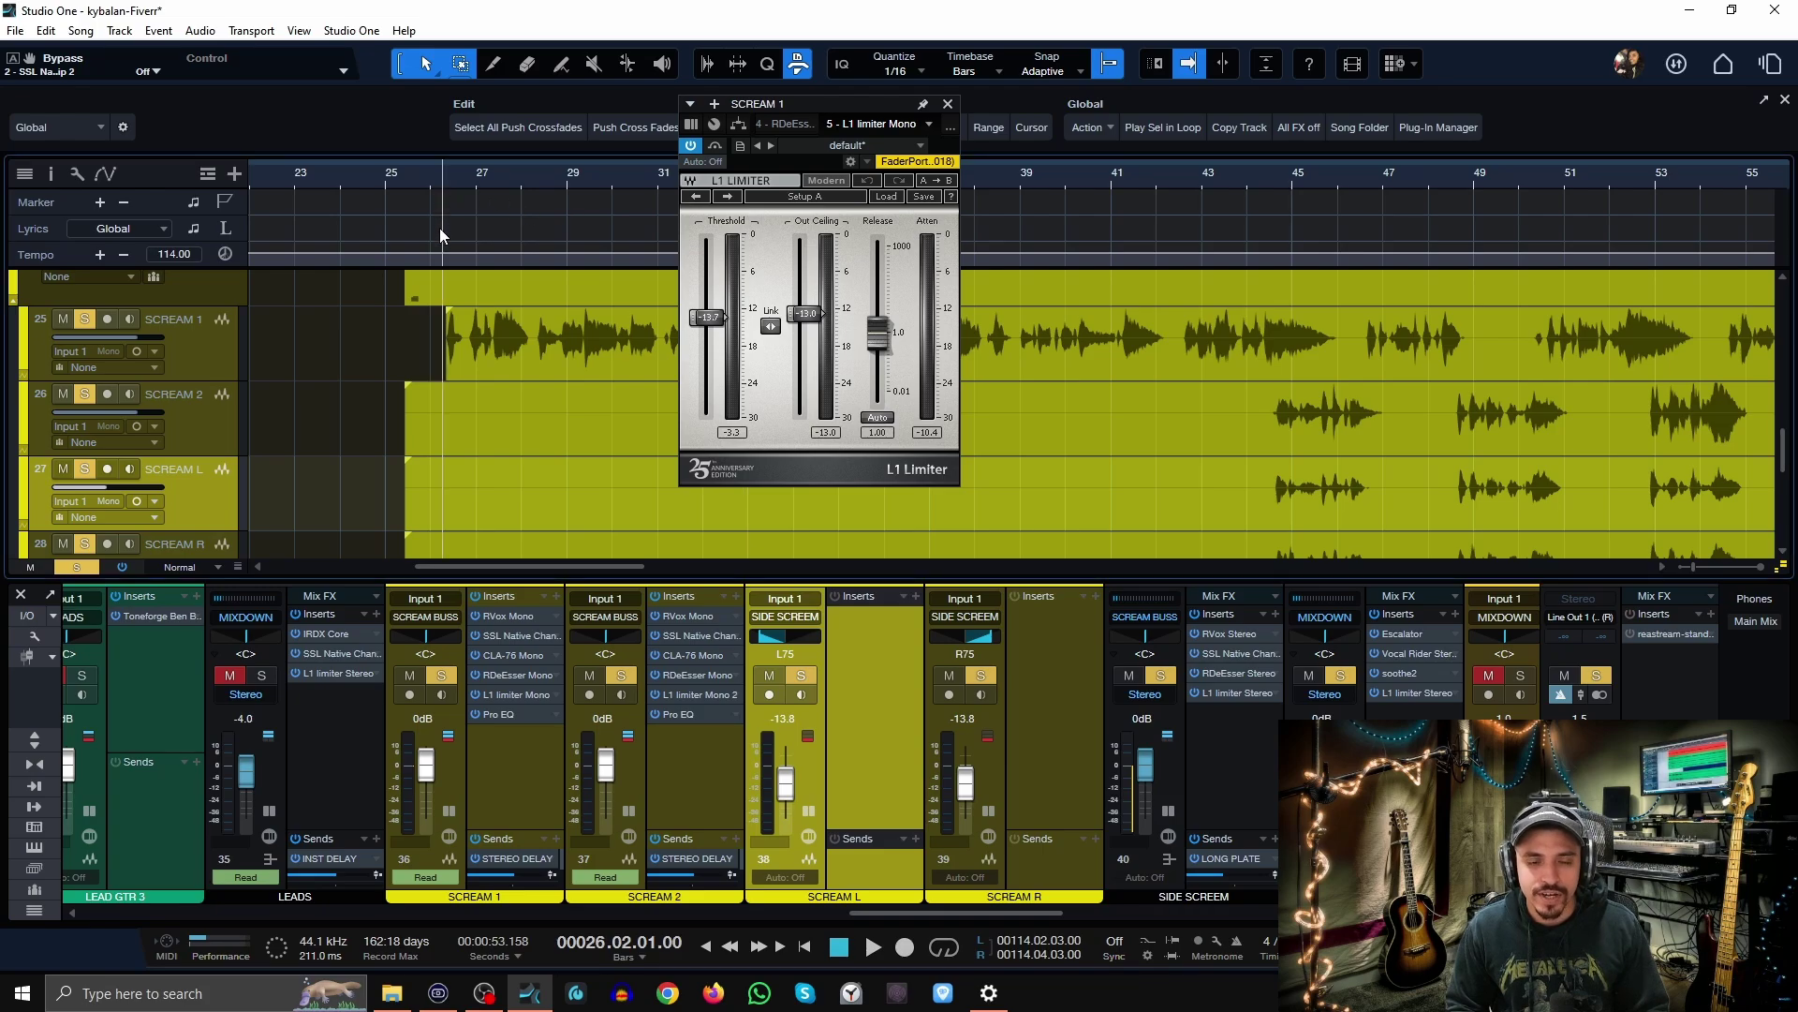
{"action": "key", "text": "space"}
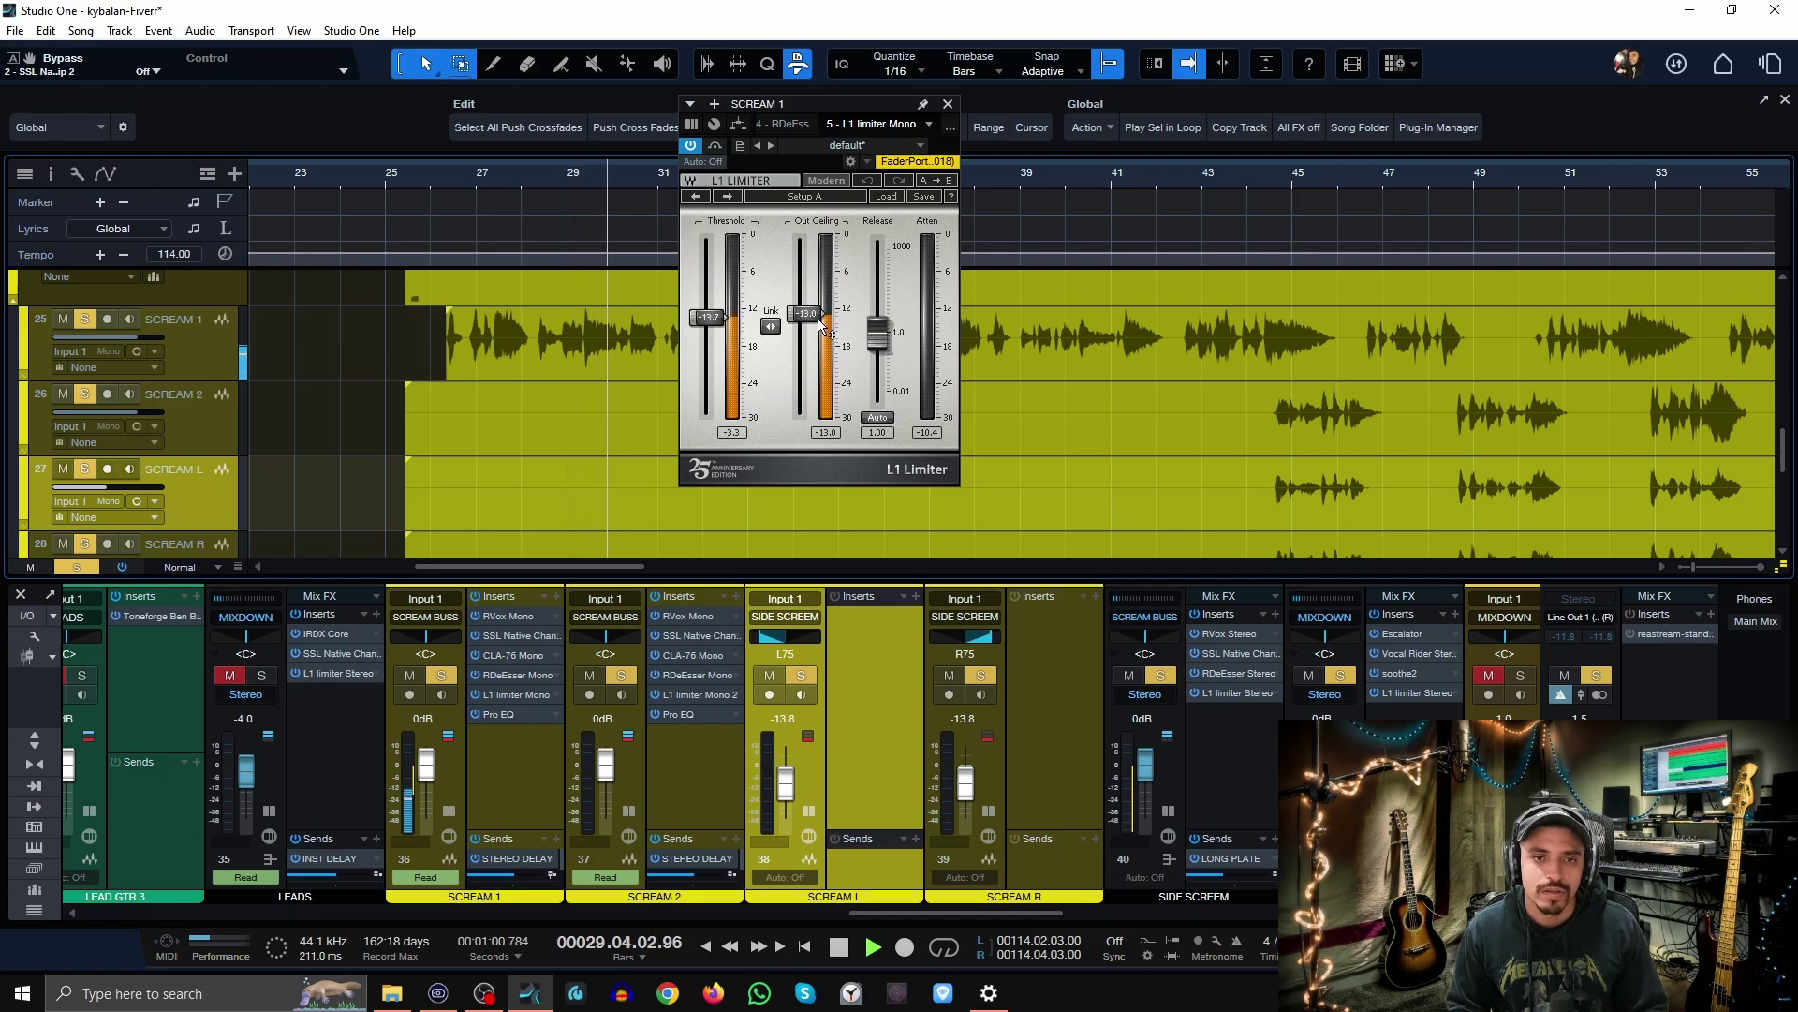
{"action": "key", "text": "space"}
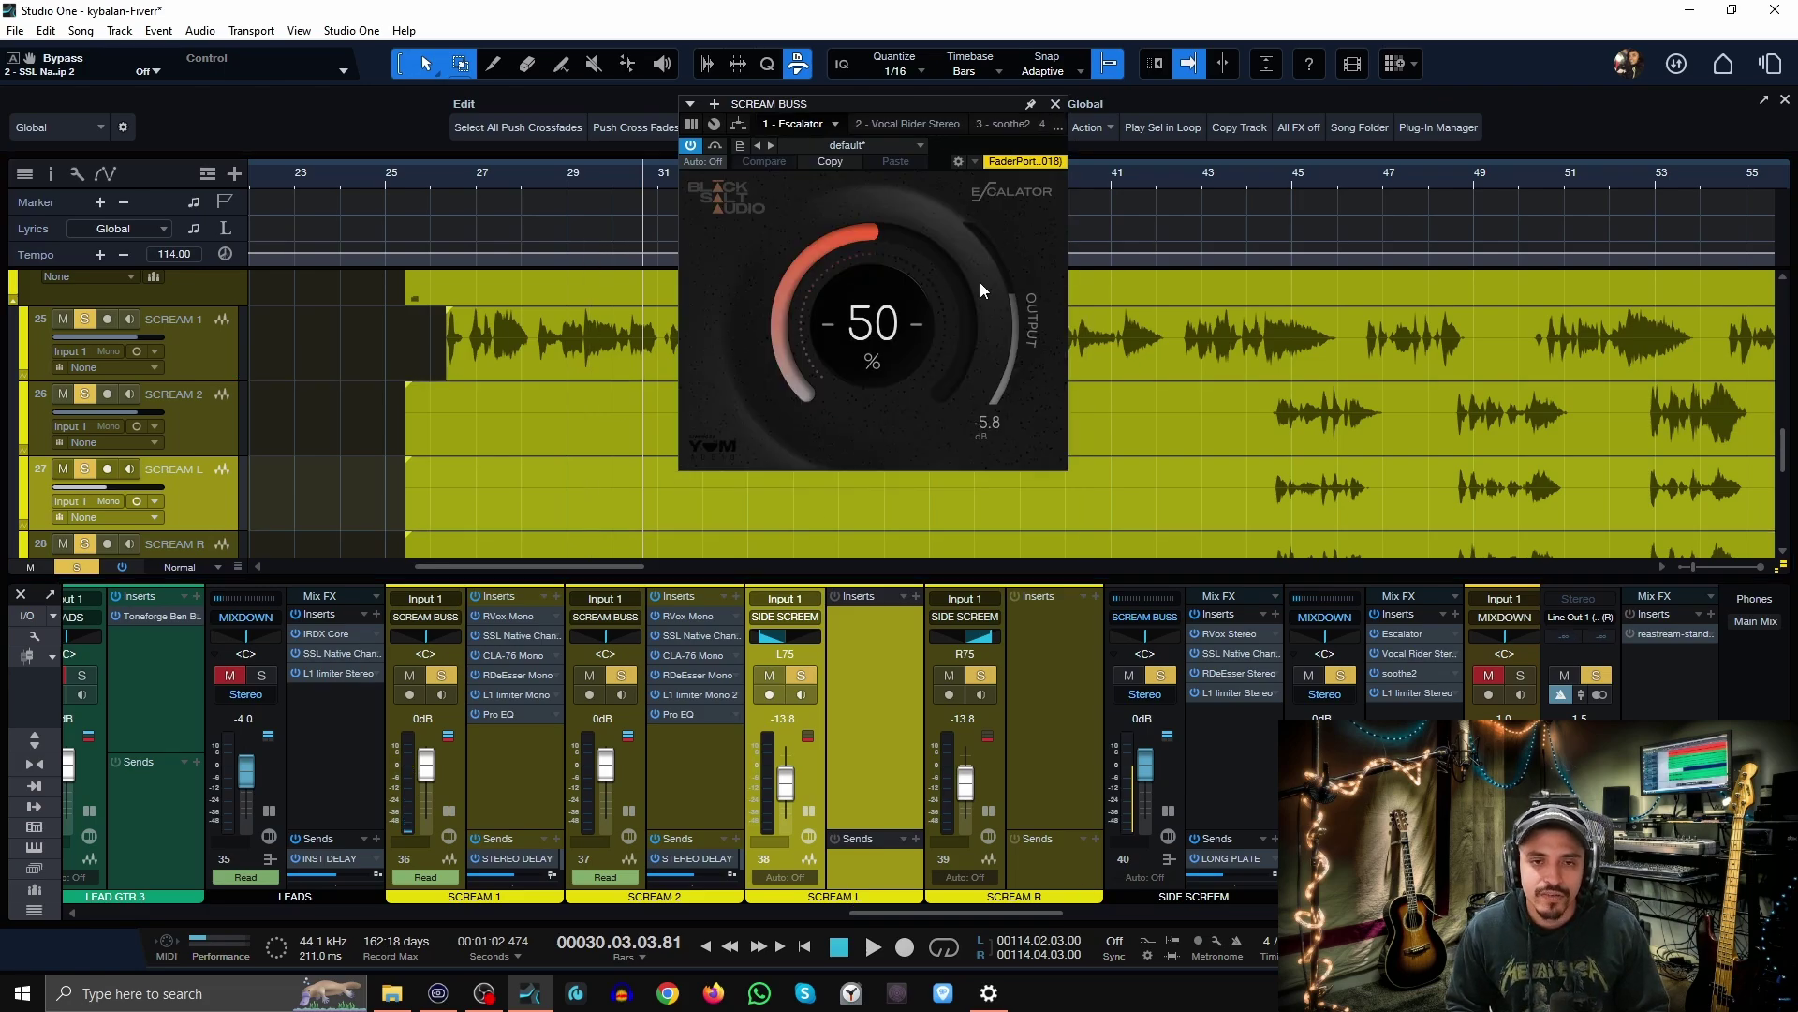
- Clear the solos with the scream bus's Escalator open, and place the playhead at bar 26
{"action": "left_click_drag", "start_coordinate": [963, 98], "coordinate": [989, 201]}
{"action": "key", "text": "shift+s"}
{"action": "left_click", "coordinate": [438, 176]}
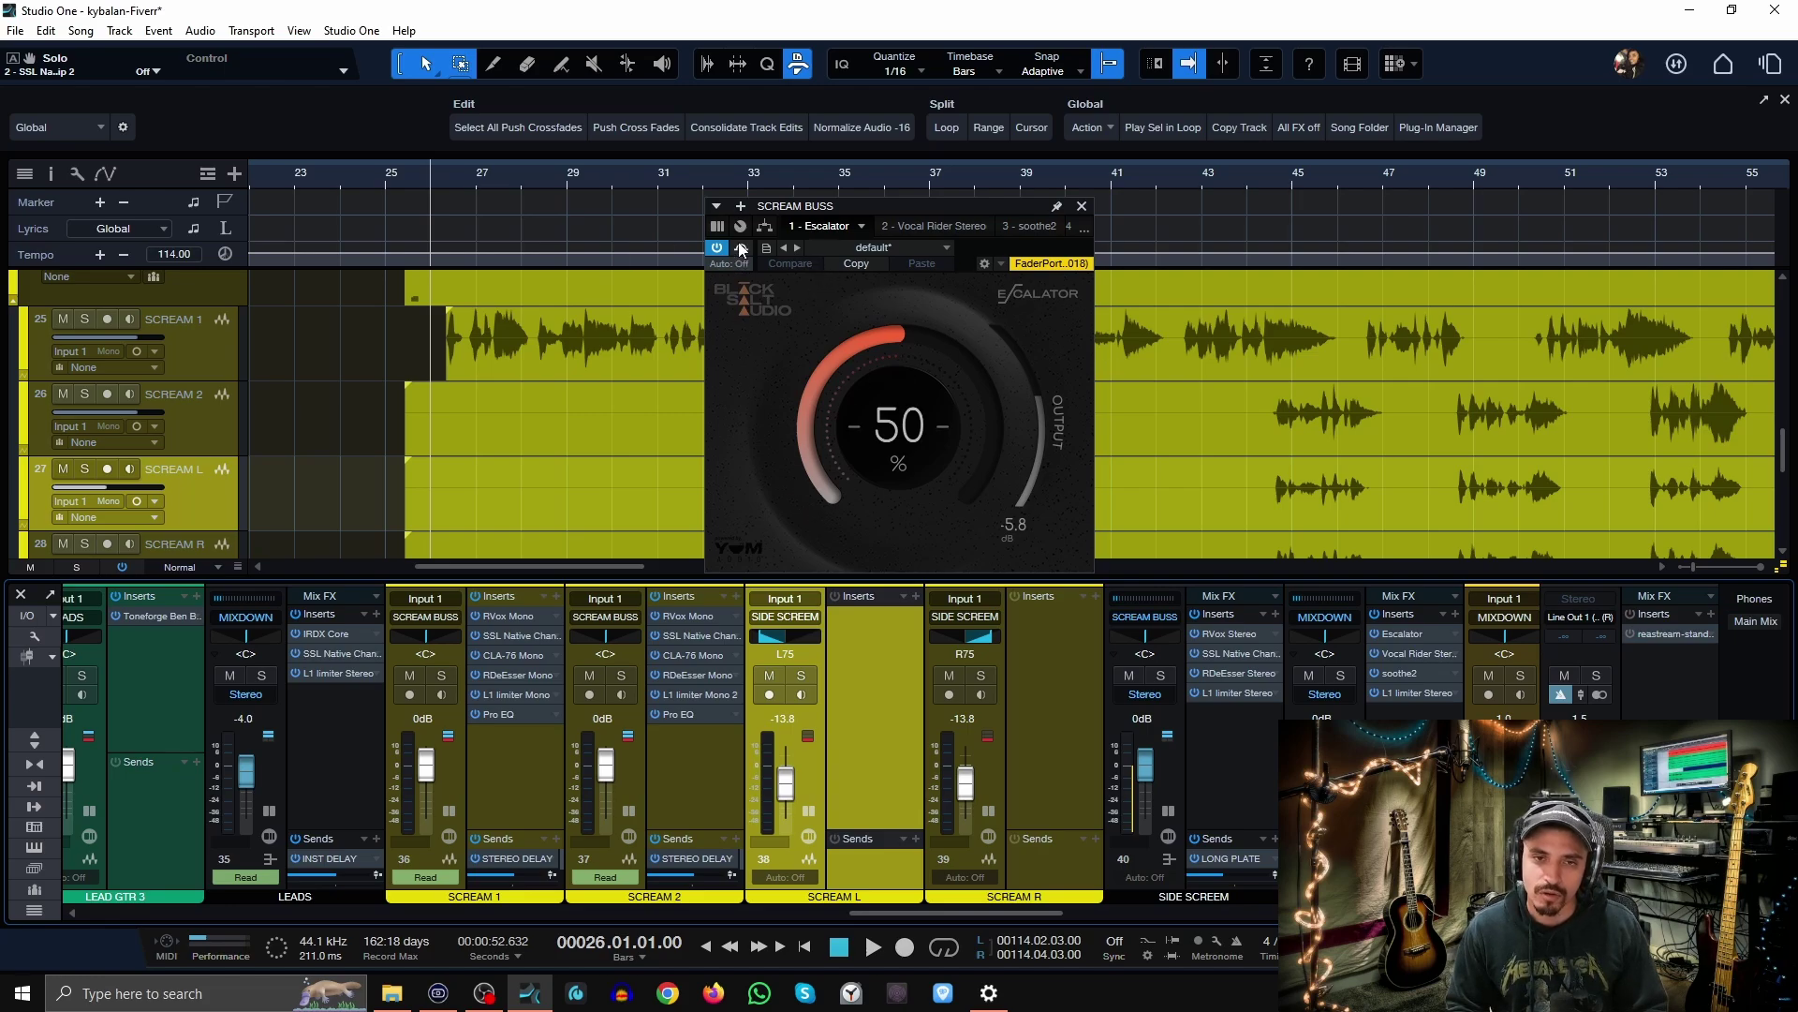
- Play the mix from bar 26, compare the scream bus with Escalator bypassed and active, leave it enabled and close the plug-in
{"action": "key", "text": "space"}
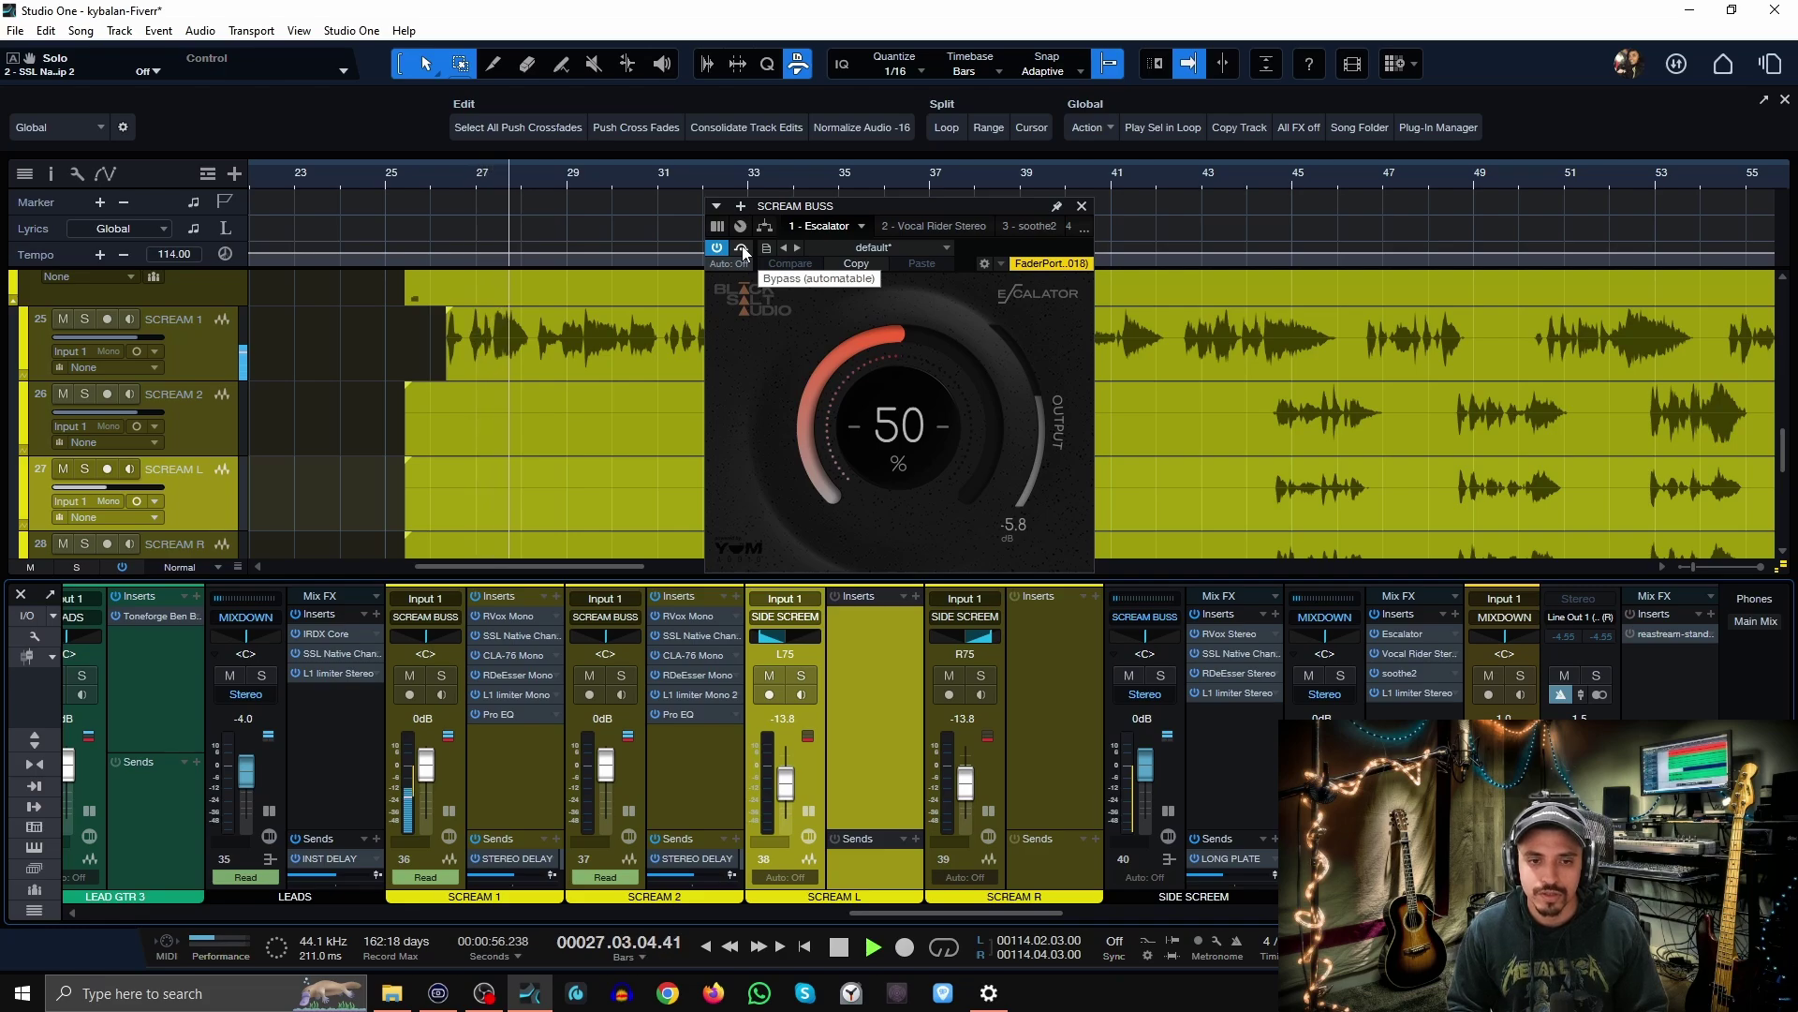
{"action": "left_click", "coordinate": [743, 250]}
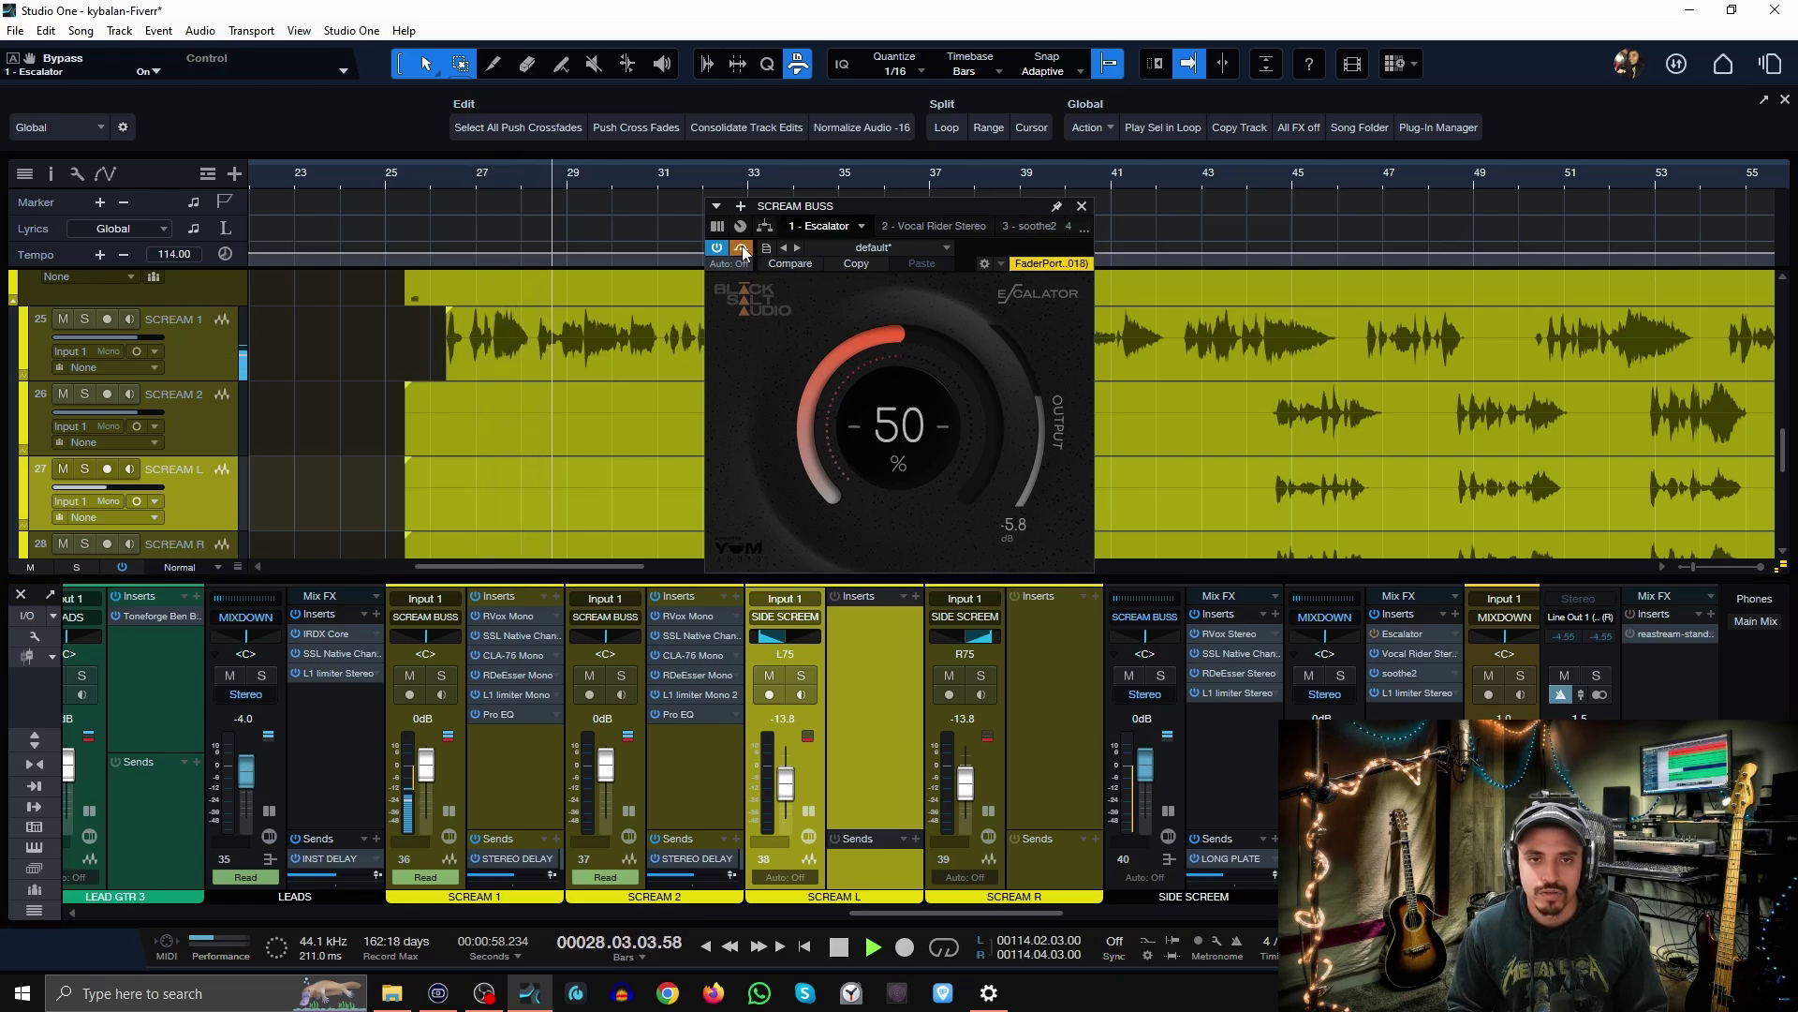
{"action": "left_click", "coordinate": [741, 248]}
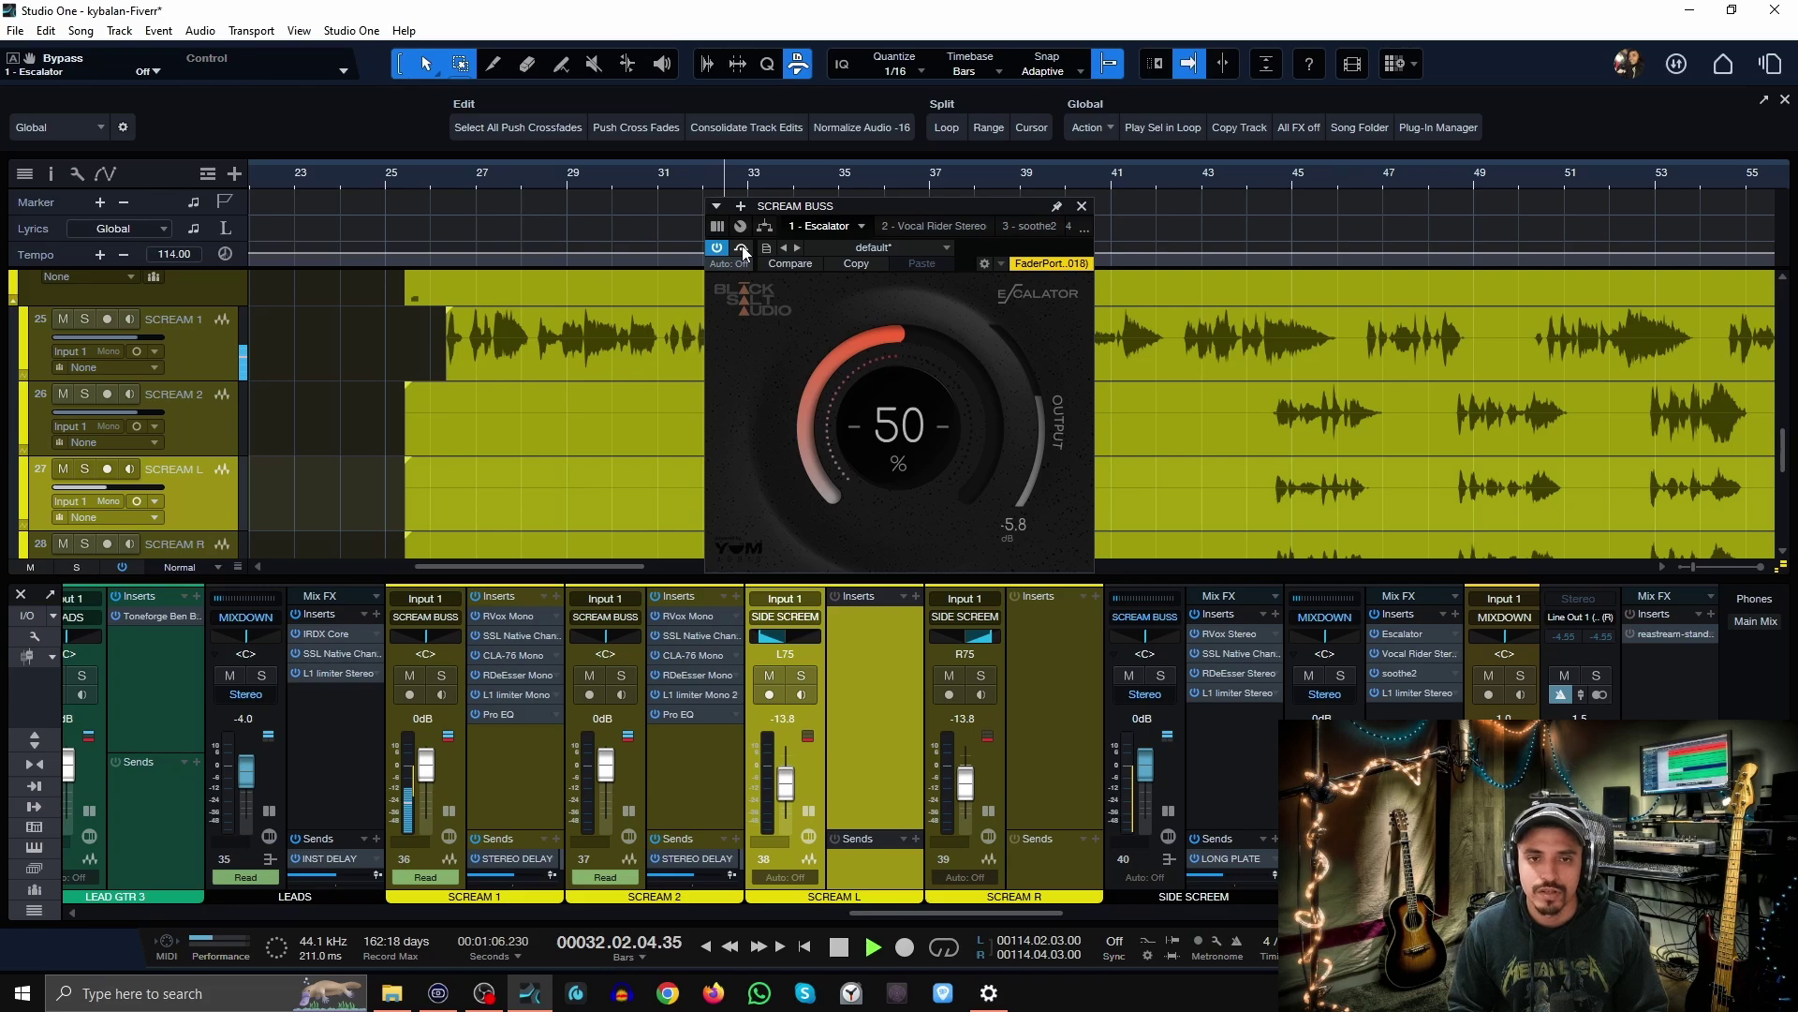
{"action": "left_click", "coordinate": [743, 249]}
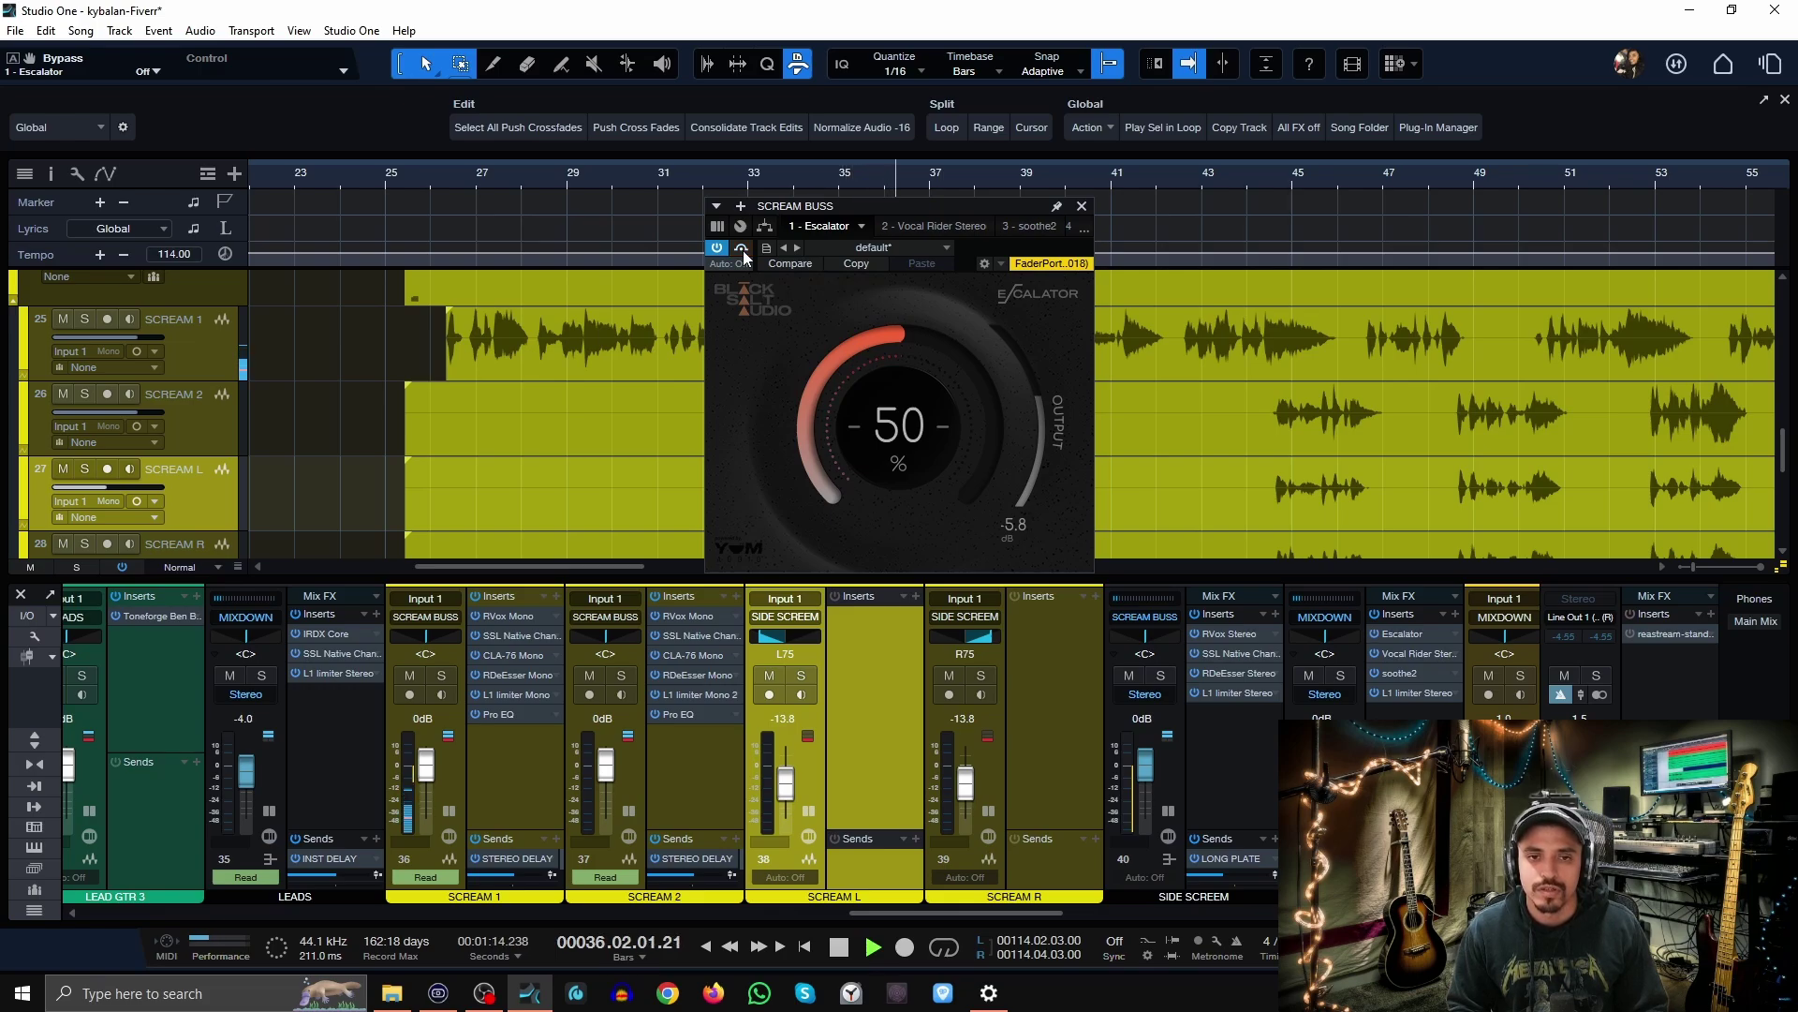
{"action": "left_click", "coordinate": [741, 248]}
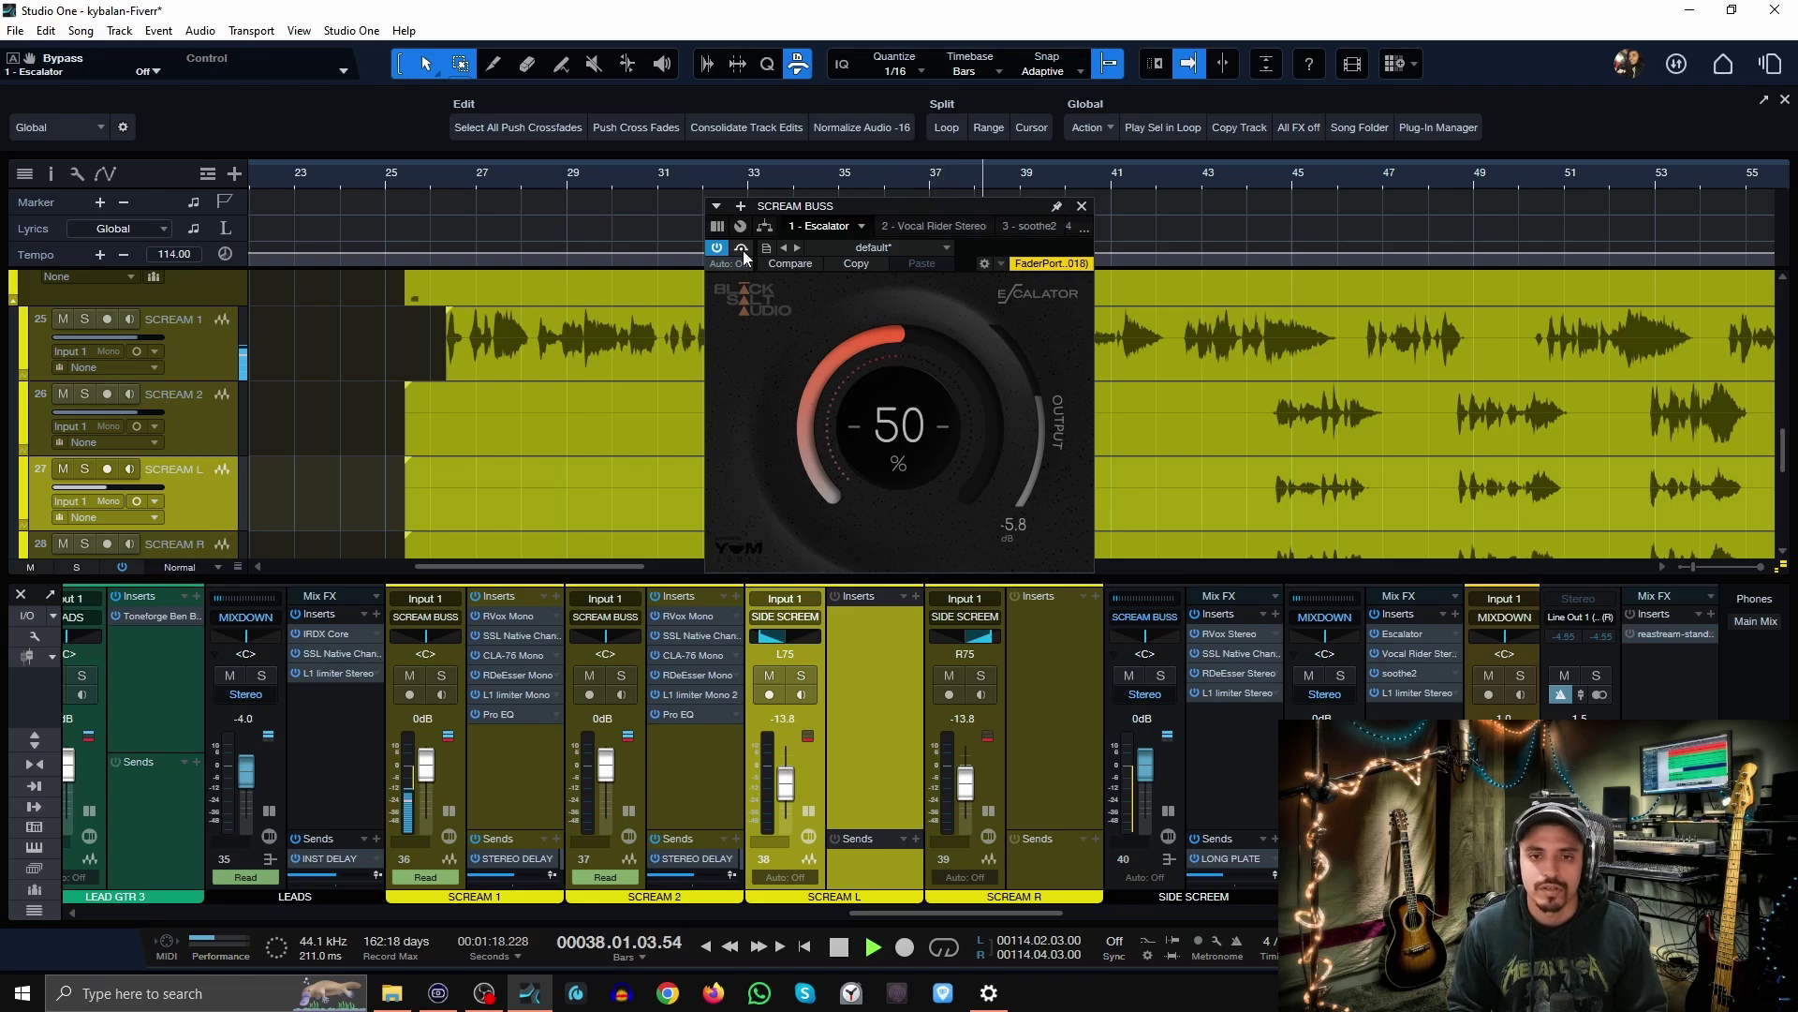
{"action": "key", "text": "space"}
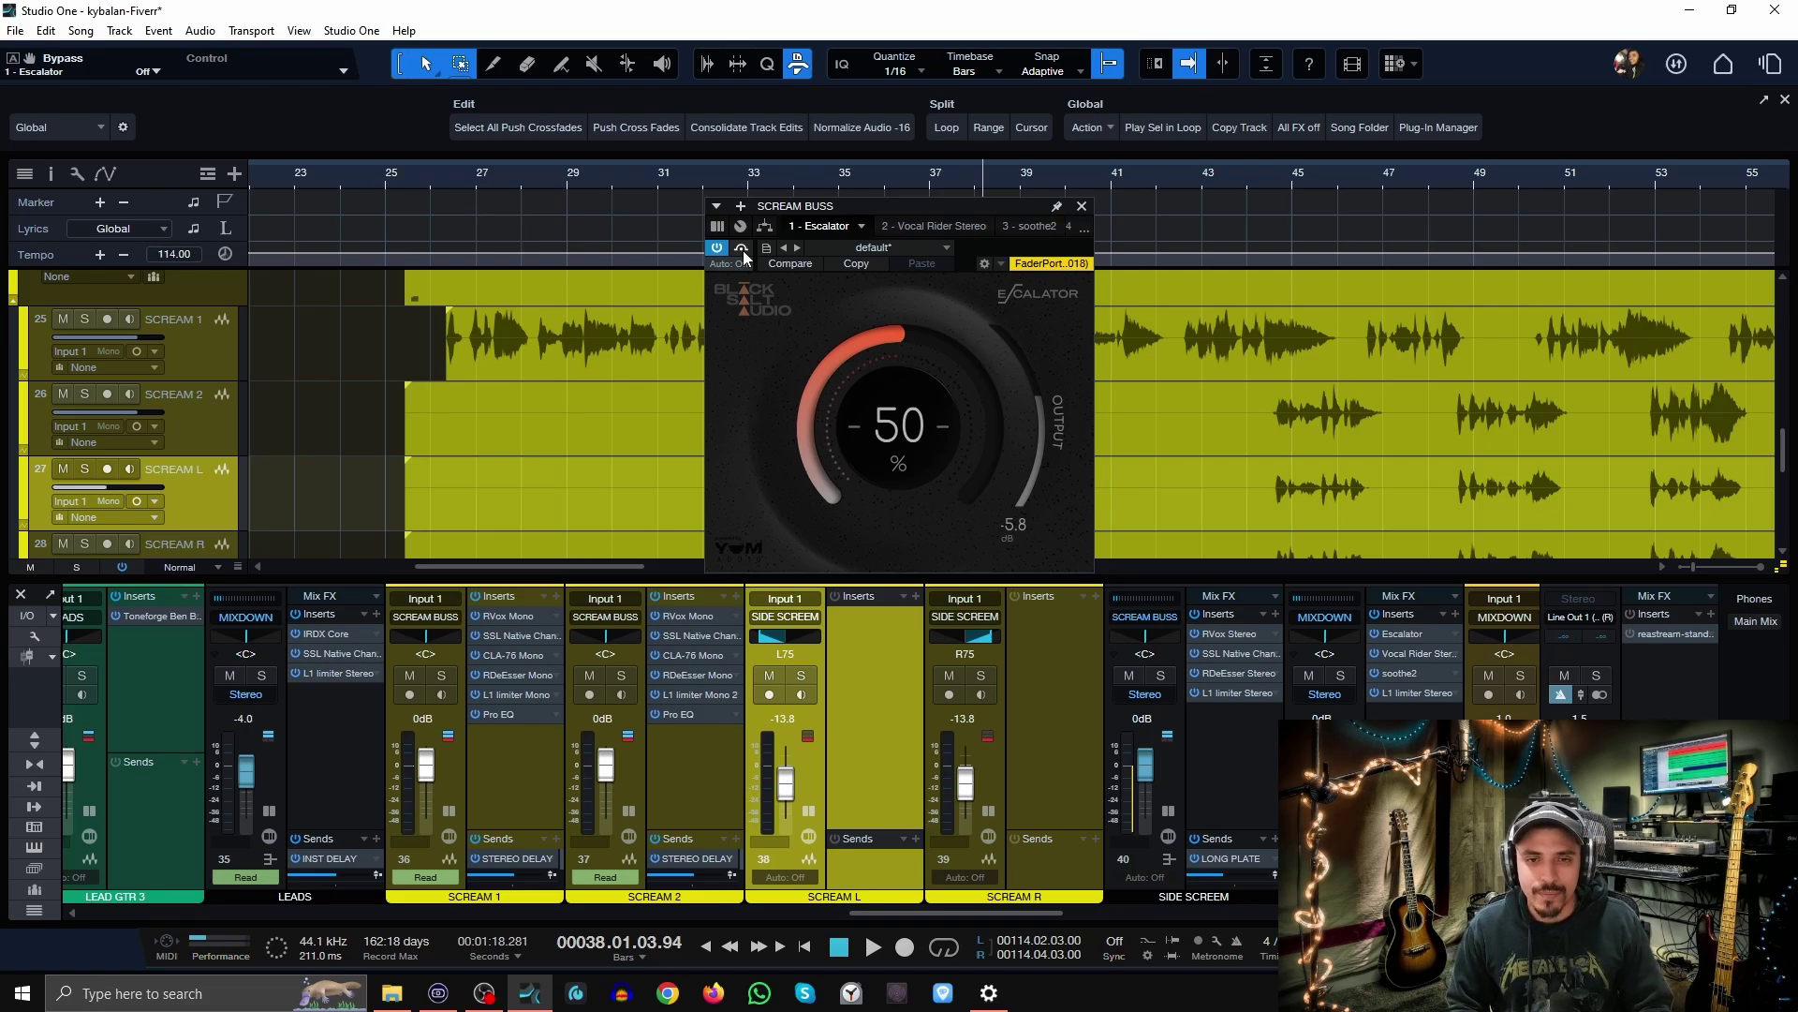
{"action": "left_click", "coordinate": [1082, 205]}
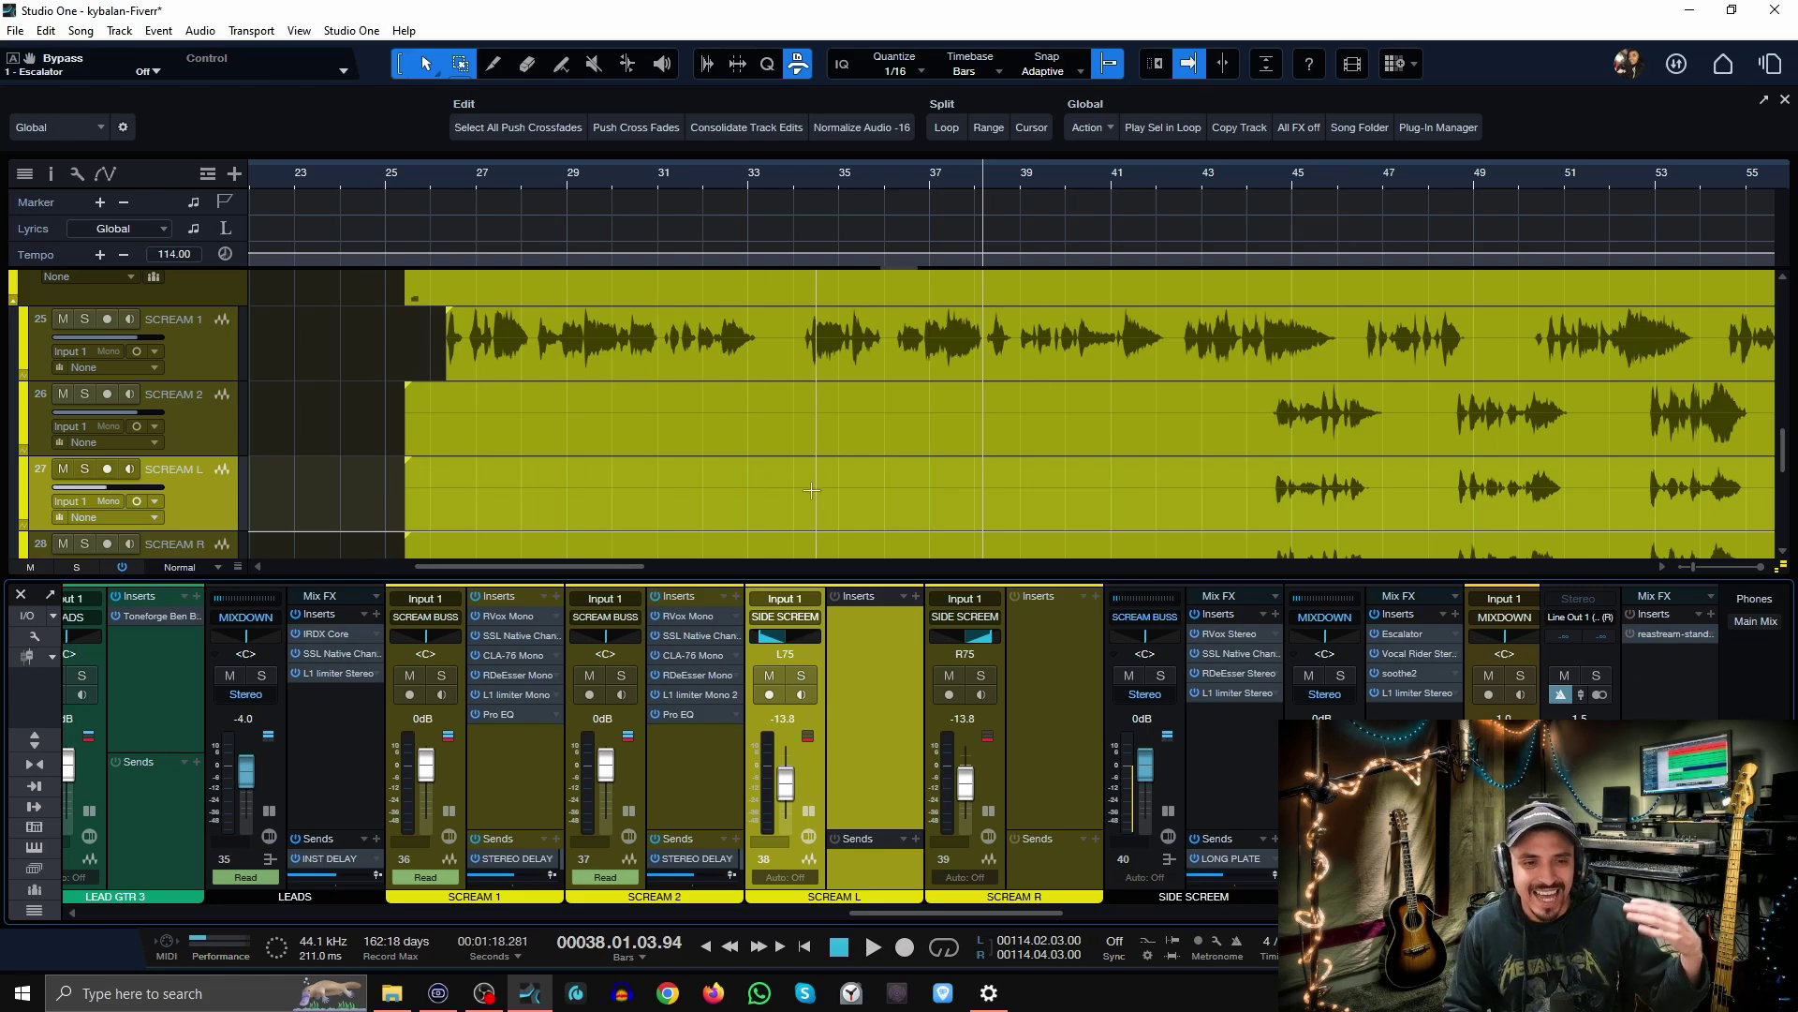
{"action": "scroll", "coordinate": [1074, 469], "scroll_direction": "down", "scroll_amount": 1}
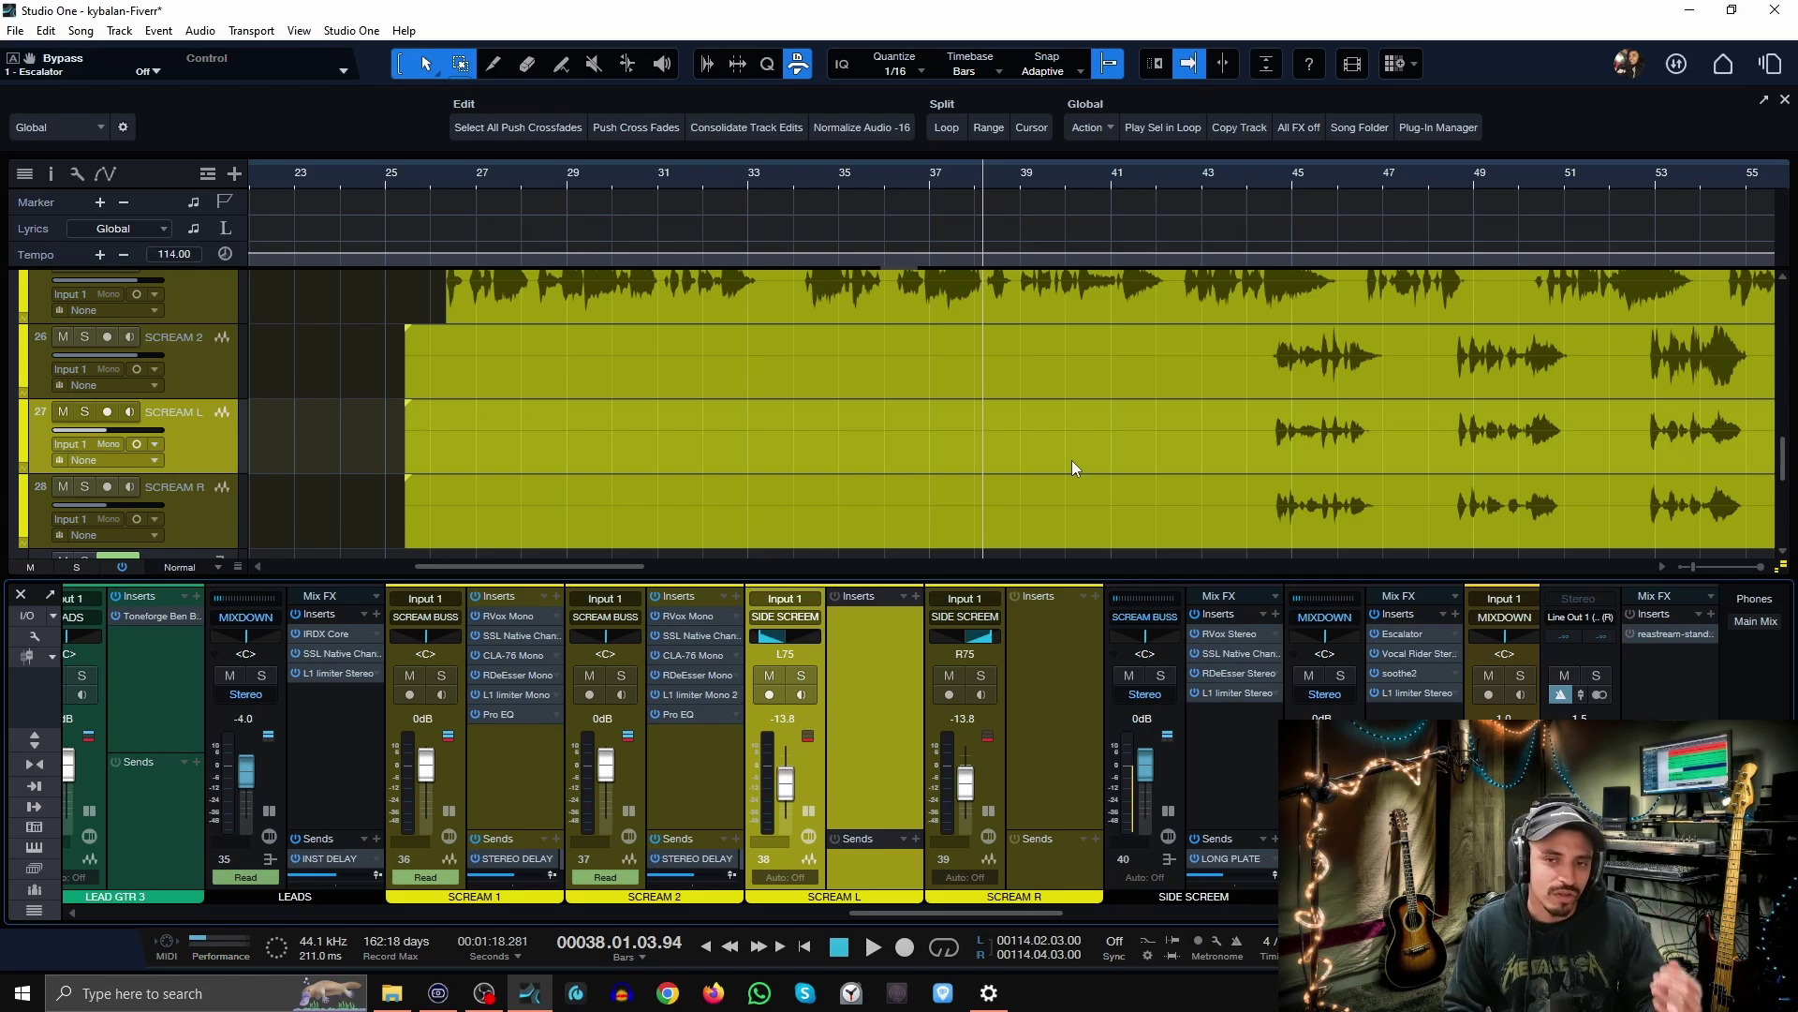